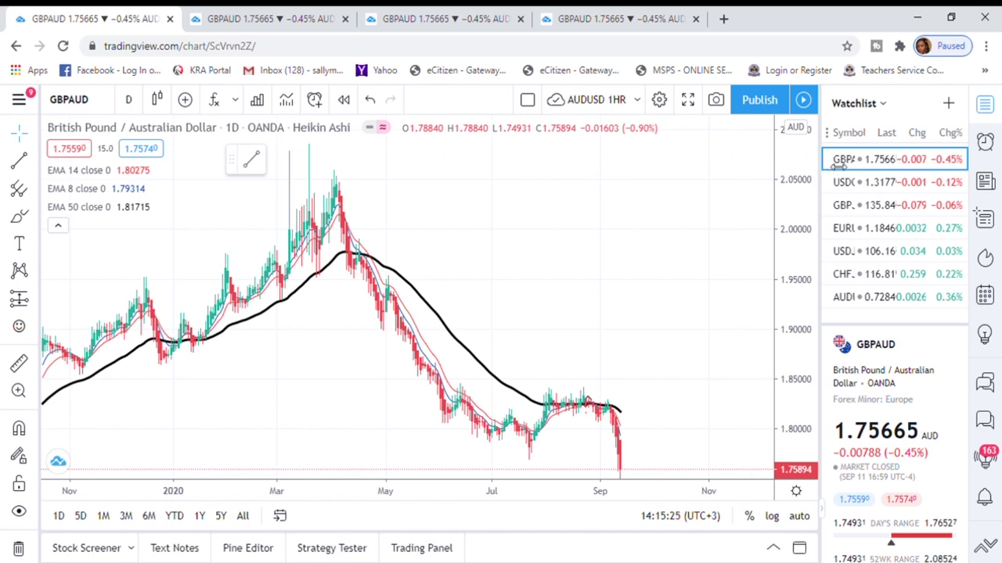
View the USDCAD chart from the watchlist and return to the GBPAUD chart
{"action": "left_click", "coordinate": [843, 181]}
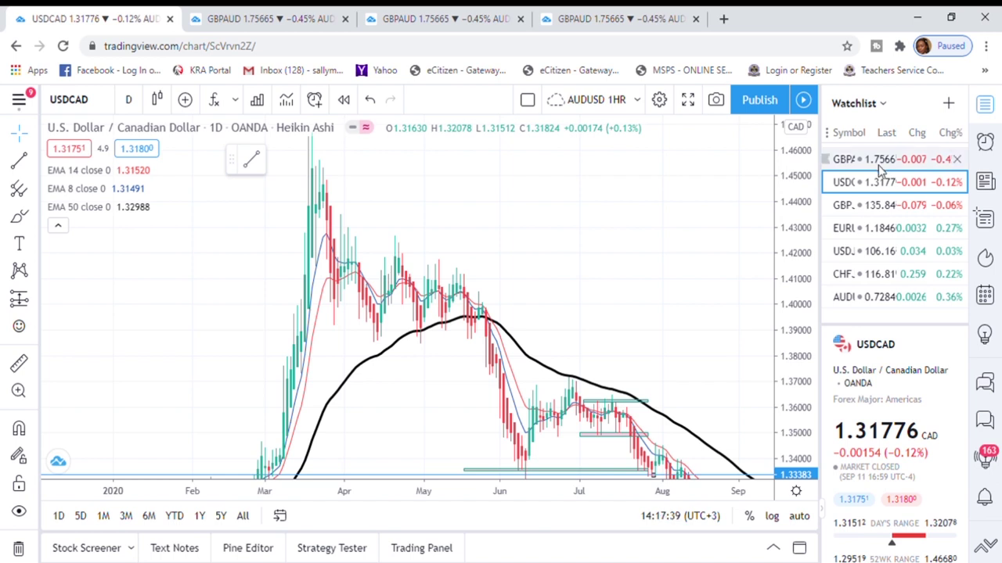
{"action": "left_click", "coordinate": [880, 163]}
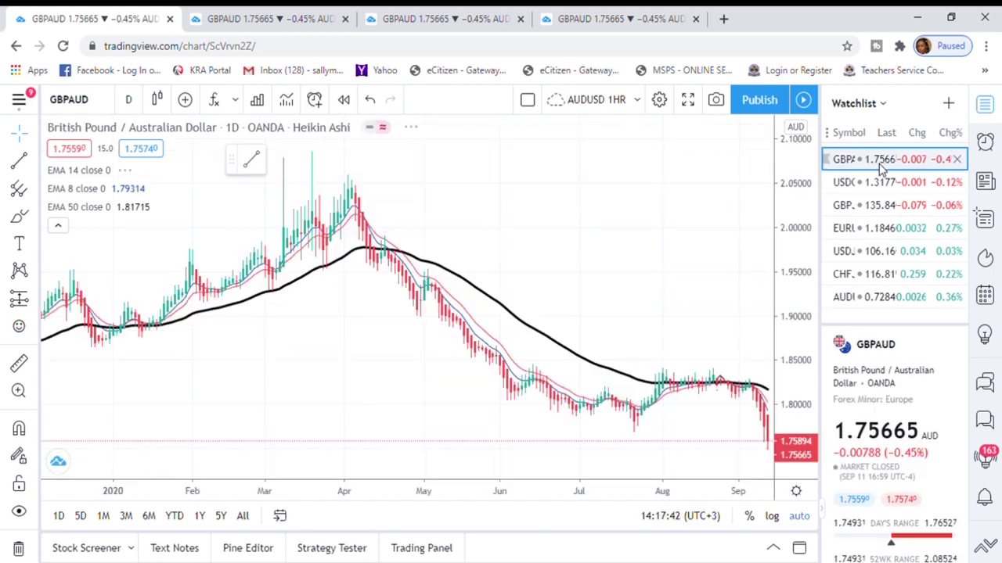
Look at the symbol search and the available time intervals for the GBPAUD chart without changing either
{"action": "left_click", "coordinate": [101, 105]}
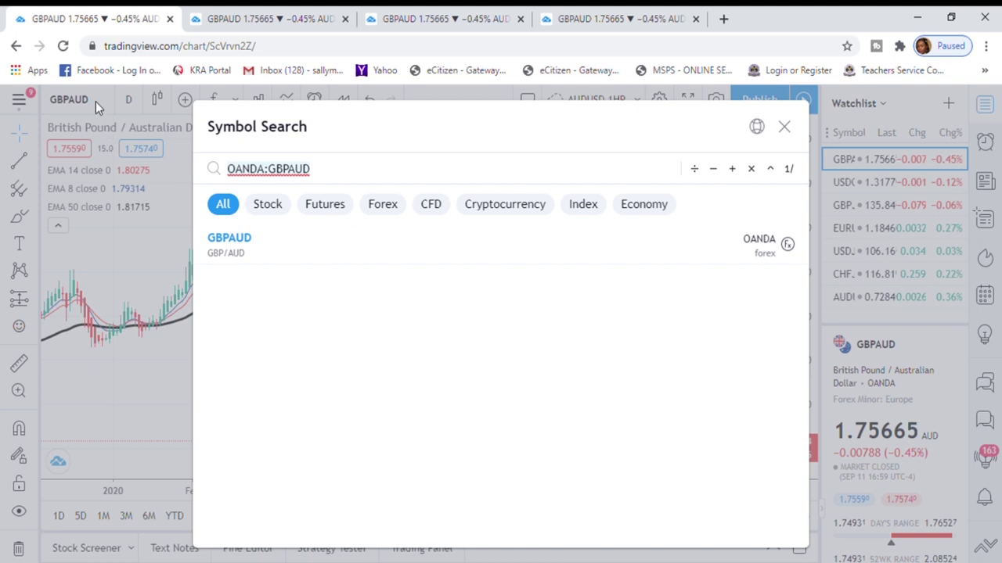
{"action": "left_click", "coordinate": [786, 129]}
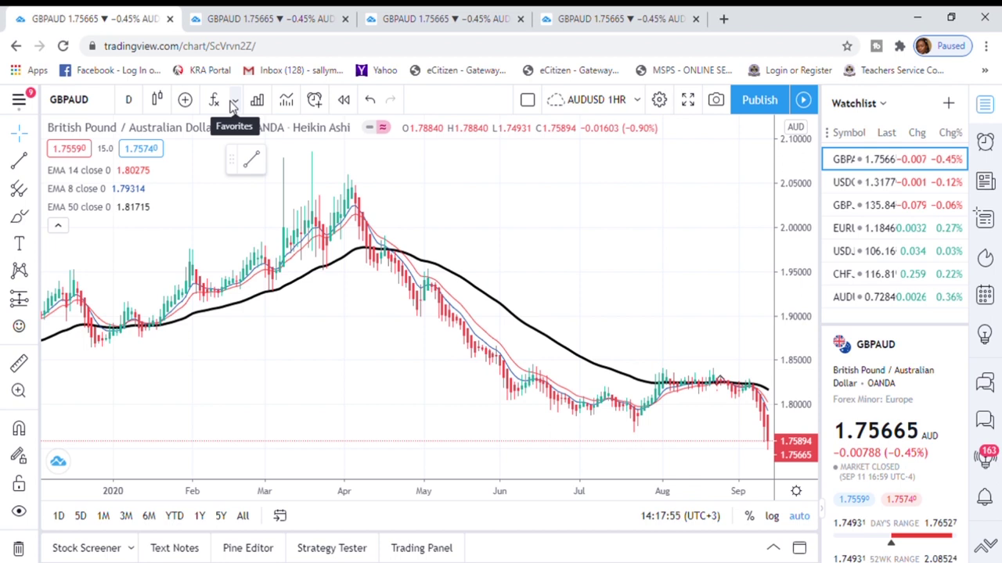
{"action": "left_click", "coordinate": [128, 101]}
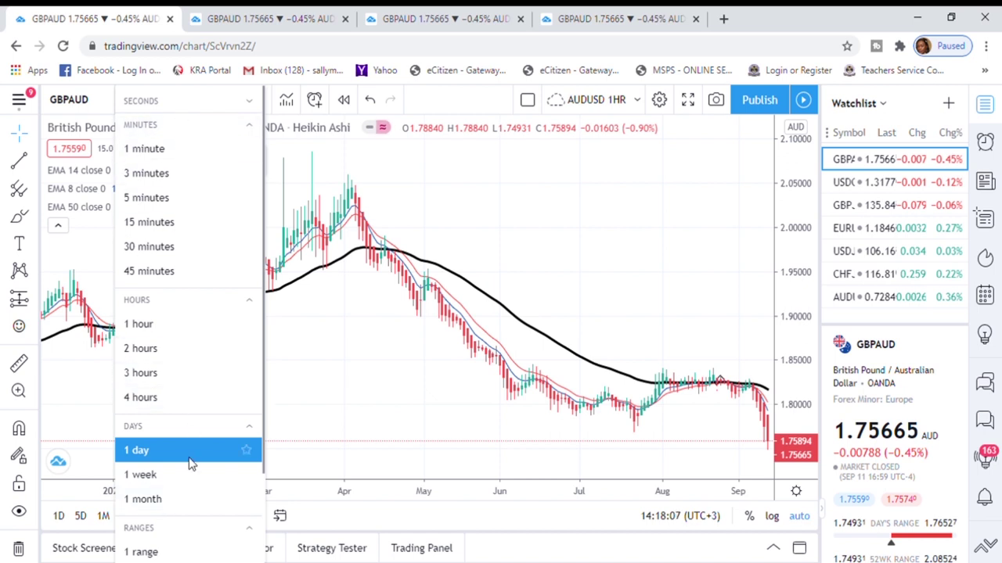
{"action": "left_click", "coordinate": [91, 99]}
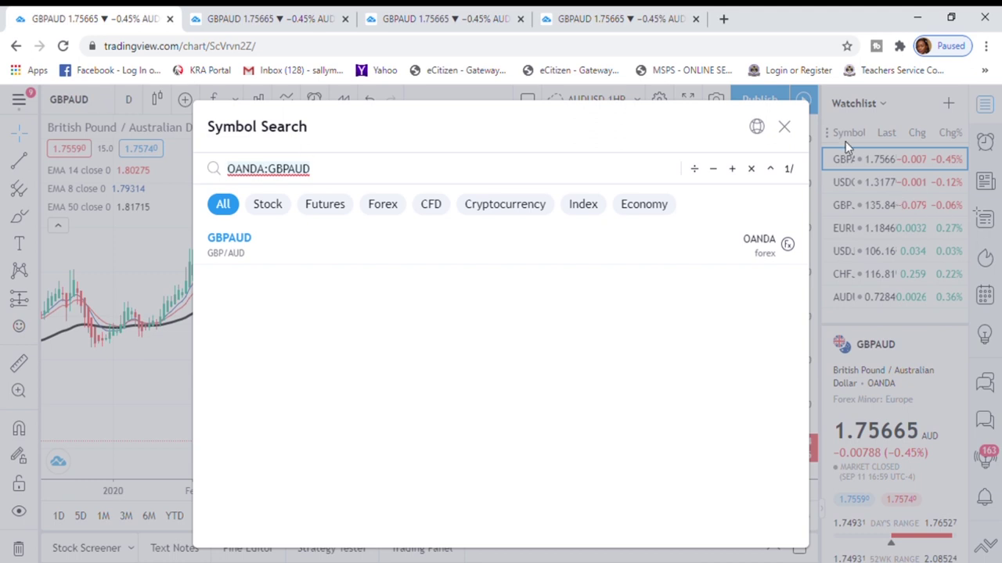
{"action": "left_click", "coordinate": [784, 126]}
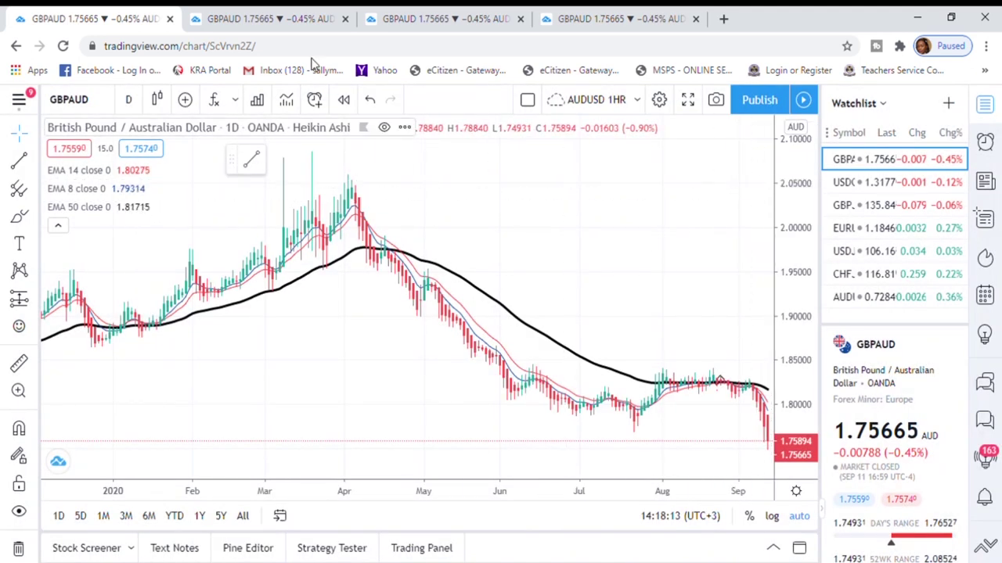
Review GBPAUD on the 4-hour, 1-hour and 15-minute charts, dismissing the ad, and return to the daily chart
{"action": "left_click", "coordinate": [269, 18]}
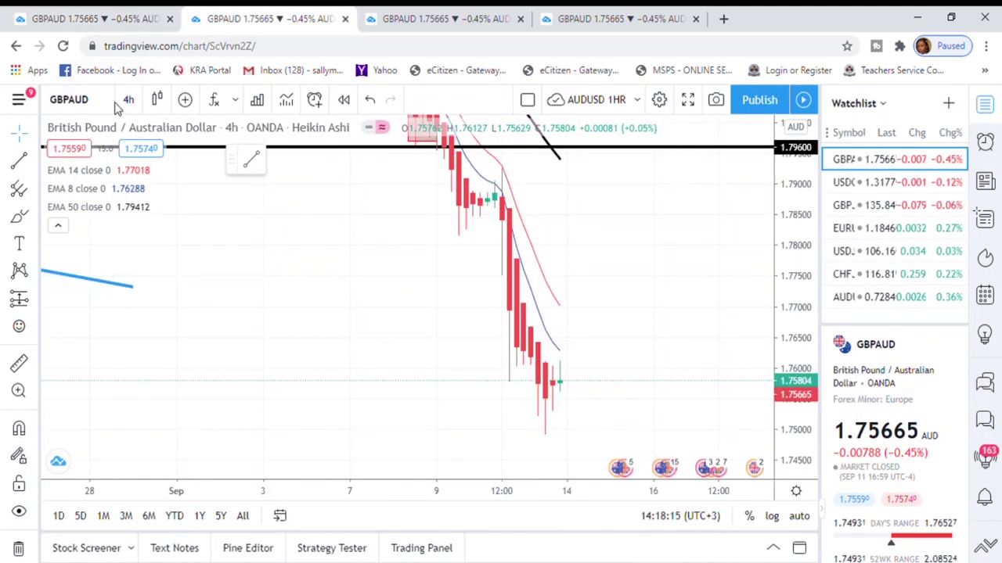
{"action": "left_click", "coordinate": [445, 18]}
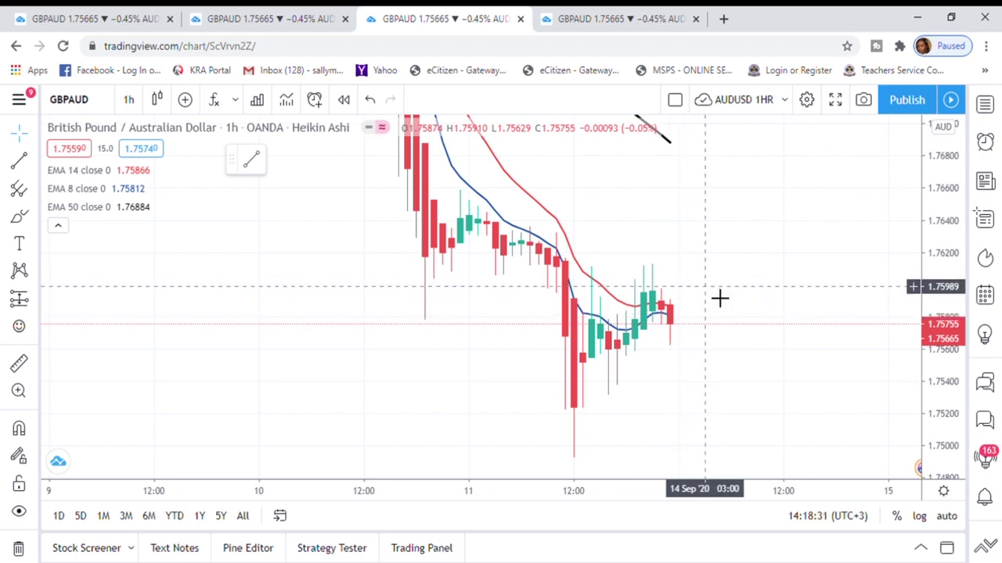
{"action": "left_click", "coordinate": [617, 19]}
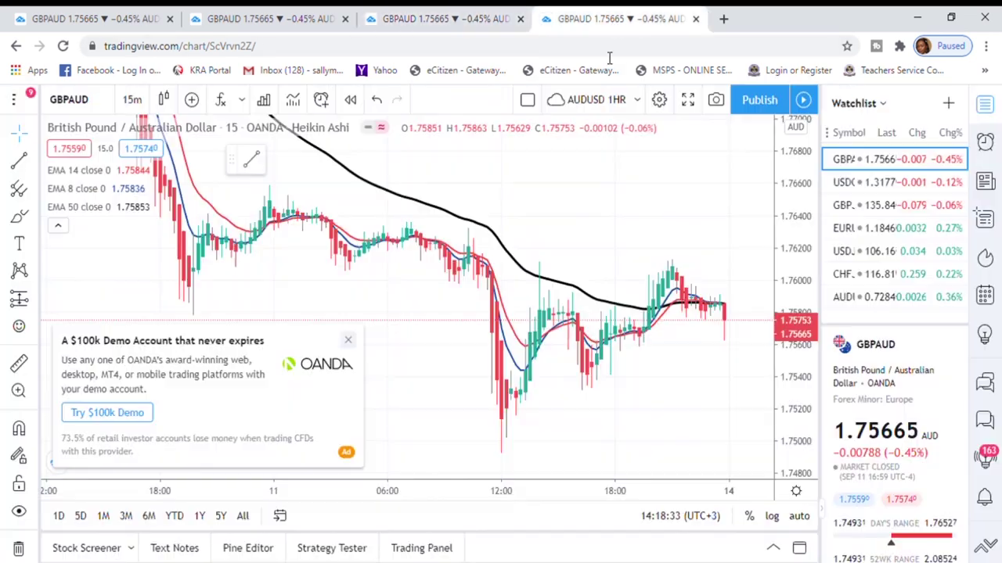
{"action": "left_click", "coordinate": [347, 340]}
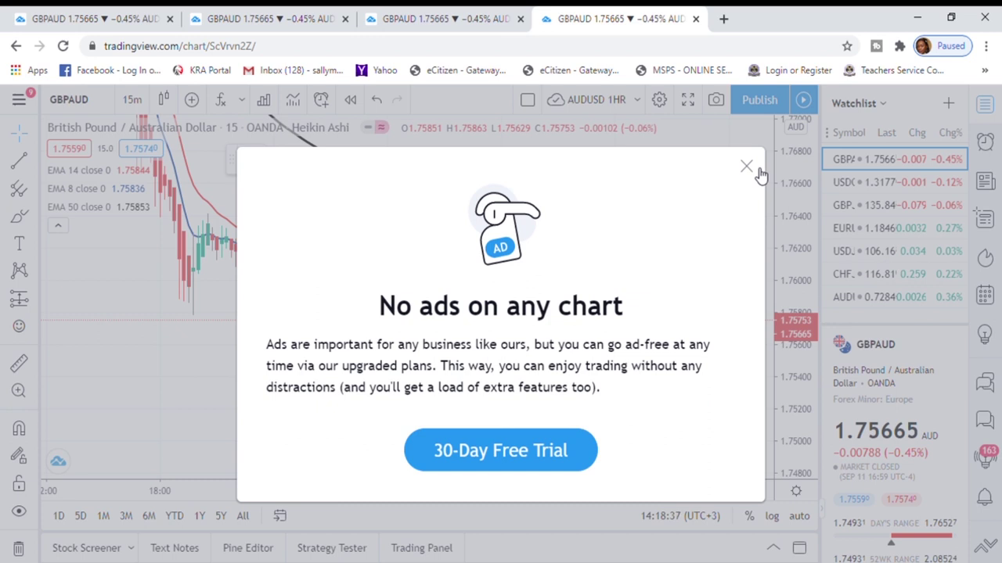
{"action": "left_click", "coordinate": [746, 167]}
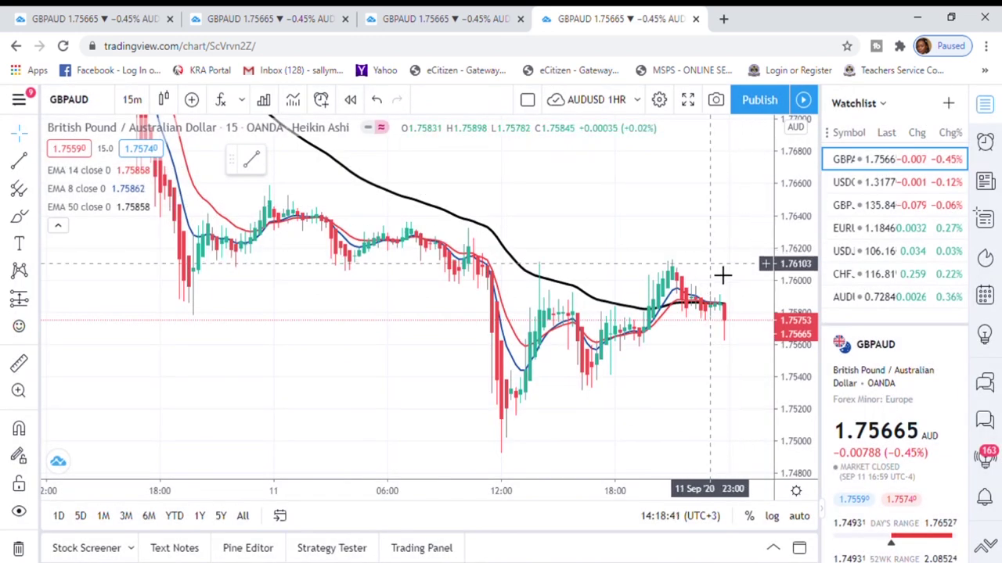
{"action": "left_click", "coordinate": [90, 29]}
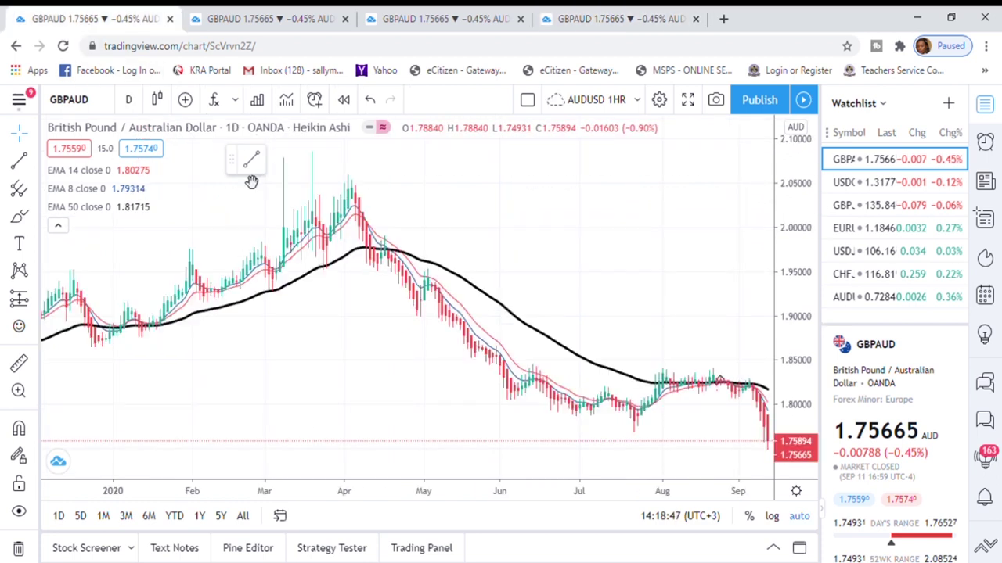
Add a callout reading "WHAT IS THE TREND" above the GBPAUD decline, pointing at 09 Jun '20 near 1.971
{"action": "left_click_drag", "start_coordinate": [628, 297], "coordinate": [586, 296]}
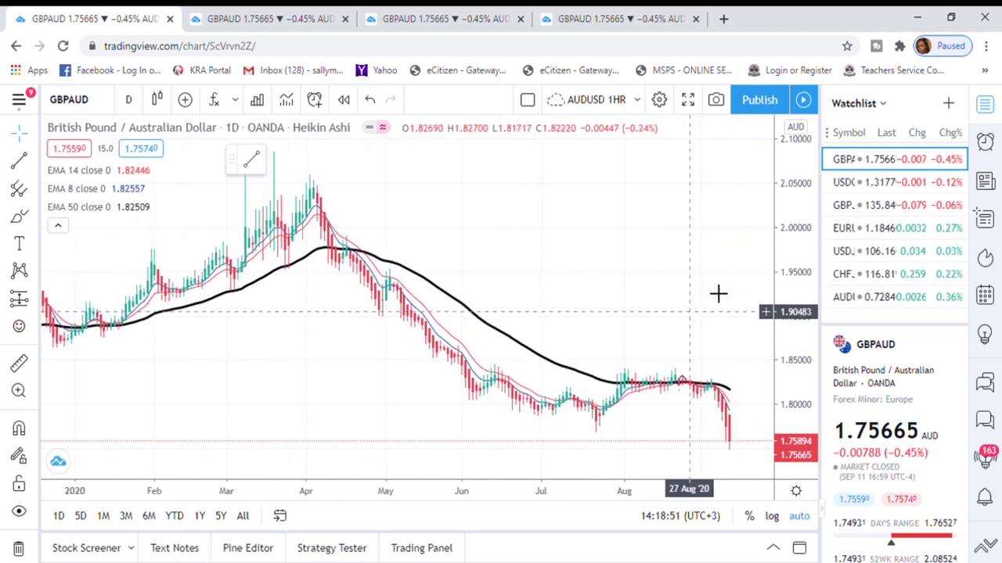
{"action": "left_click_drag", "start_coordinate": [803, 336], "coordinate": [802, 317]}
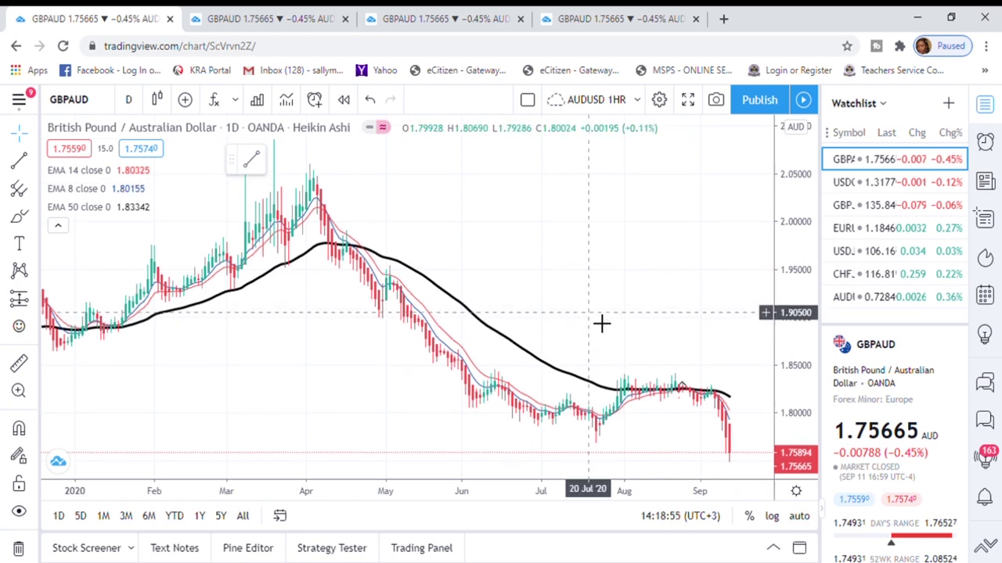
{"action": "left_click_drag", "start_coordinate": [600, 302], "coordinate": [573, 240]}
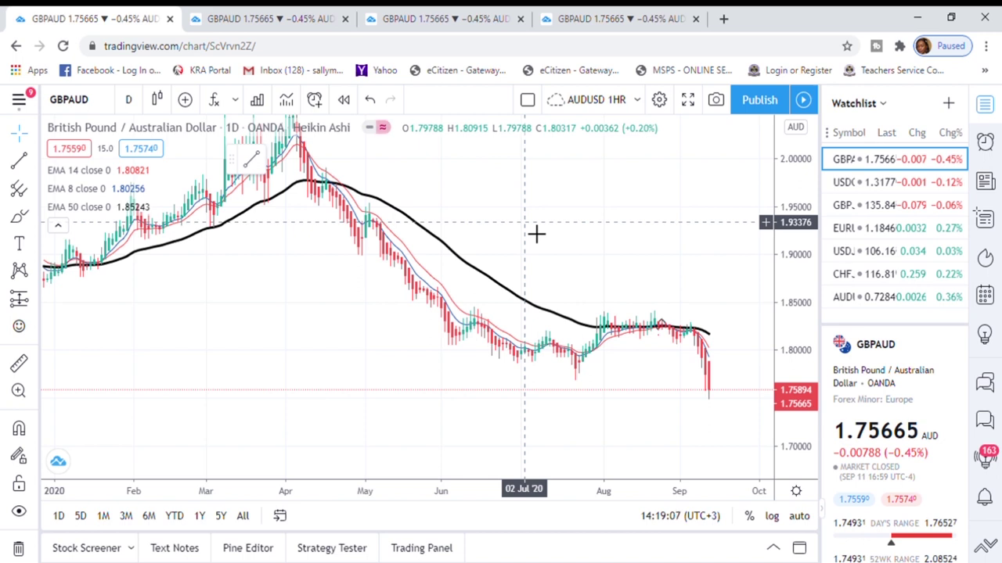
{"action": "left_click_drag", "start_coordinate": [536, 233], "coordinate": [539, 270]}
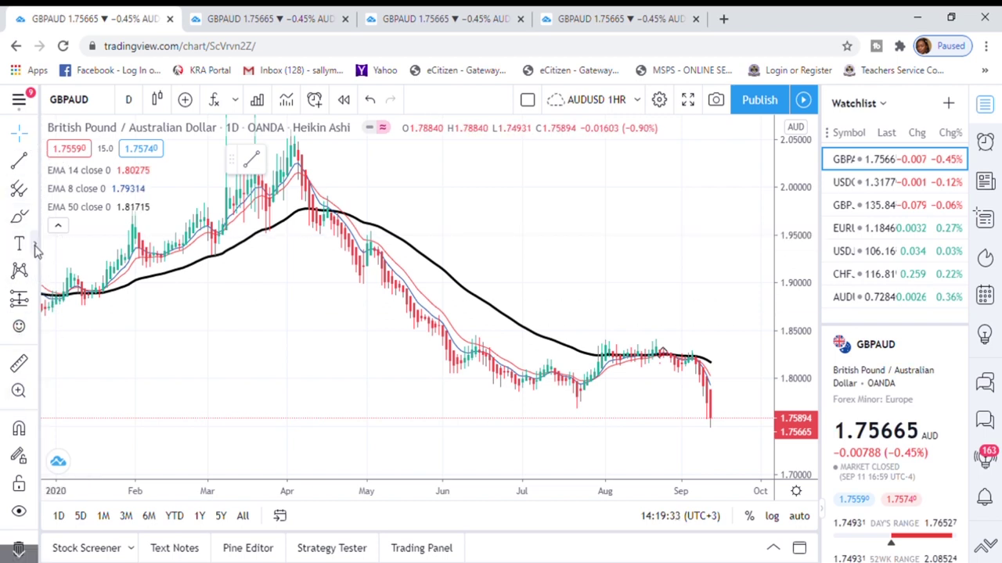
{"action": "left_click", "coordinate": [35, 249]}
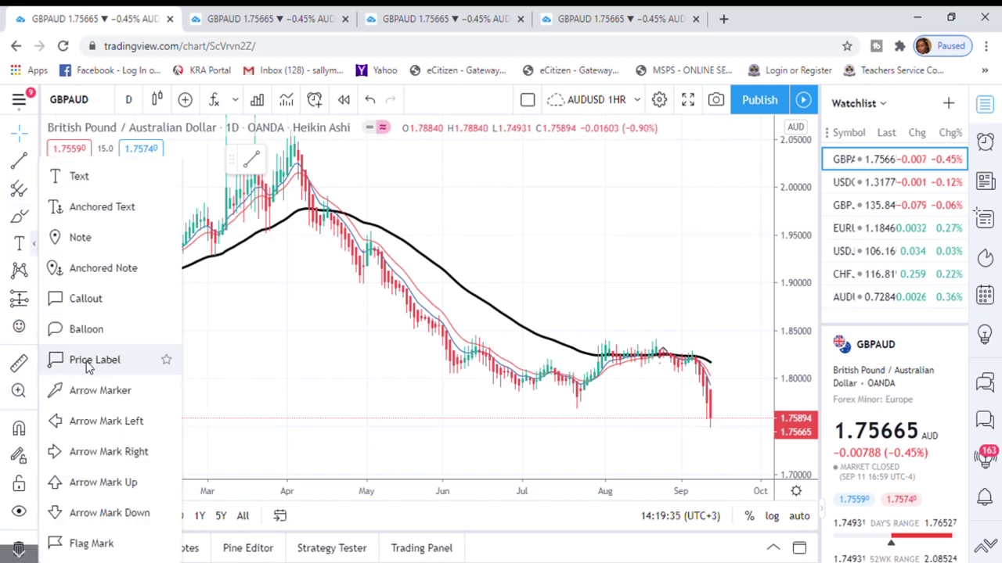
{"action": "left_click", "coordinate": [70, 297]}
{"action": "left_click", "coordinate": [464, 215]}
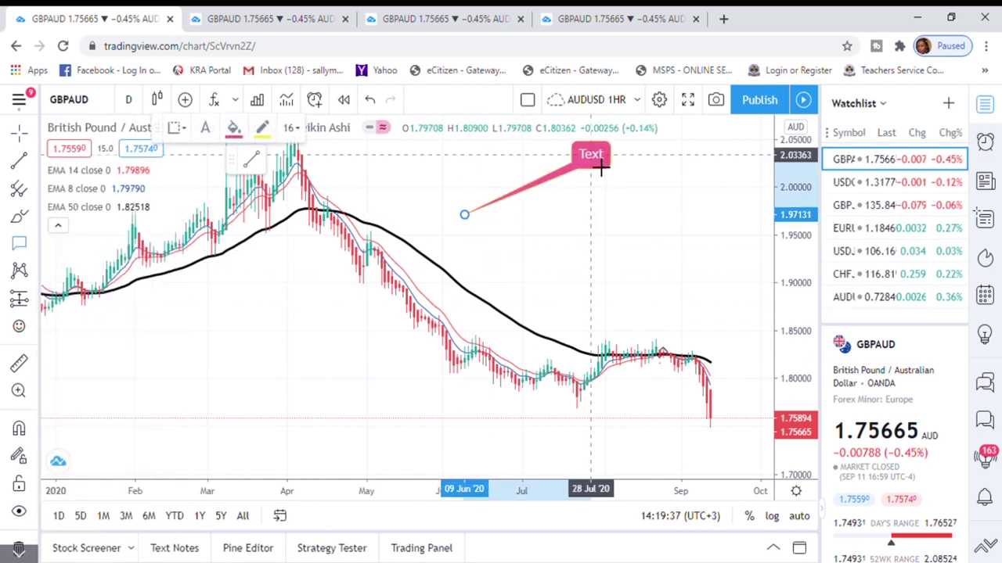
{"action": "left_click", "coordinate": [590, 182]}
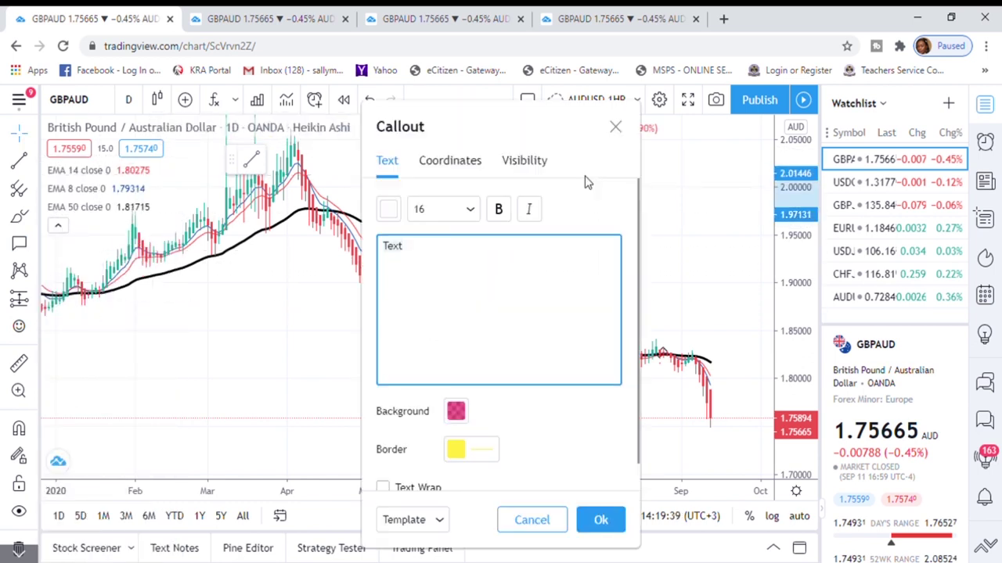
{"action": "type", "text": "WHAT IS THE TREND"}
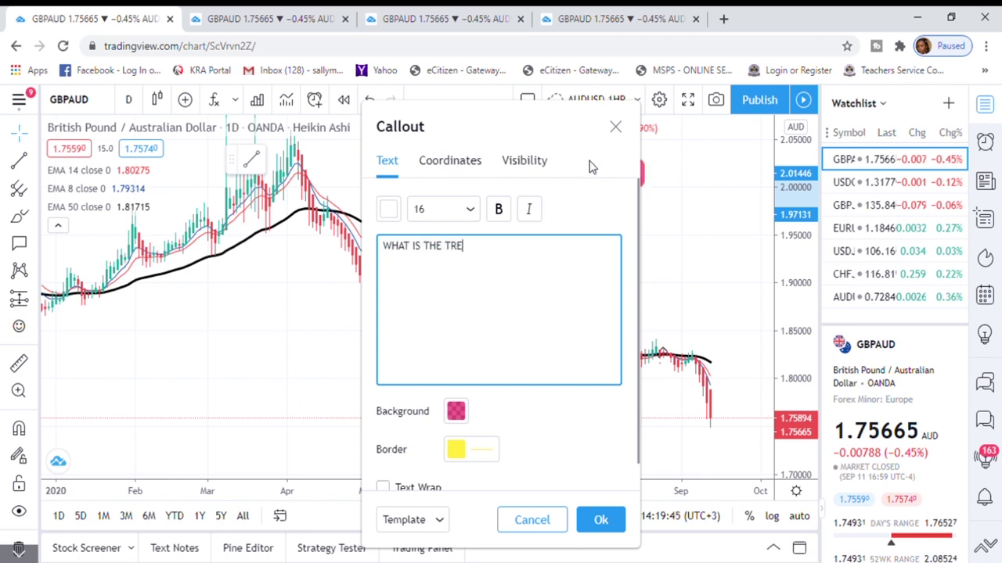
{"action": "left_click", "coordinate": [599, 520]}
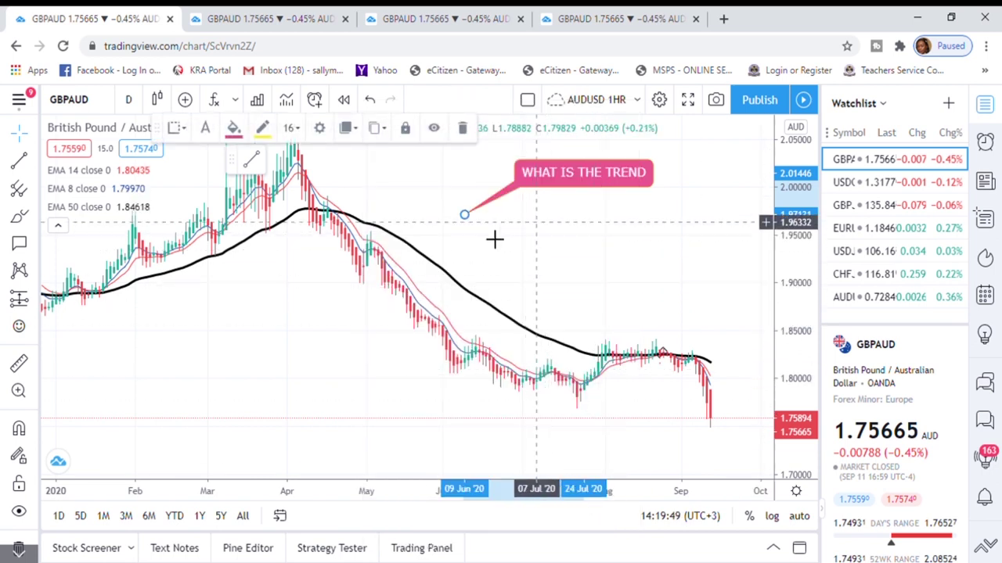
Draw a descending trend line from the 03 Apr '20 peak near 2.046 to 04 Aug '20 near 1.780
{"action": "left_click_drag", "start_coordinate": [405, 203], "coordinate": [424, 210]}
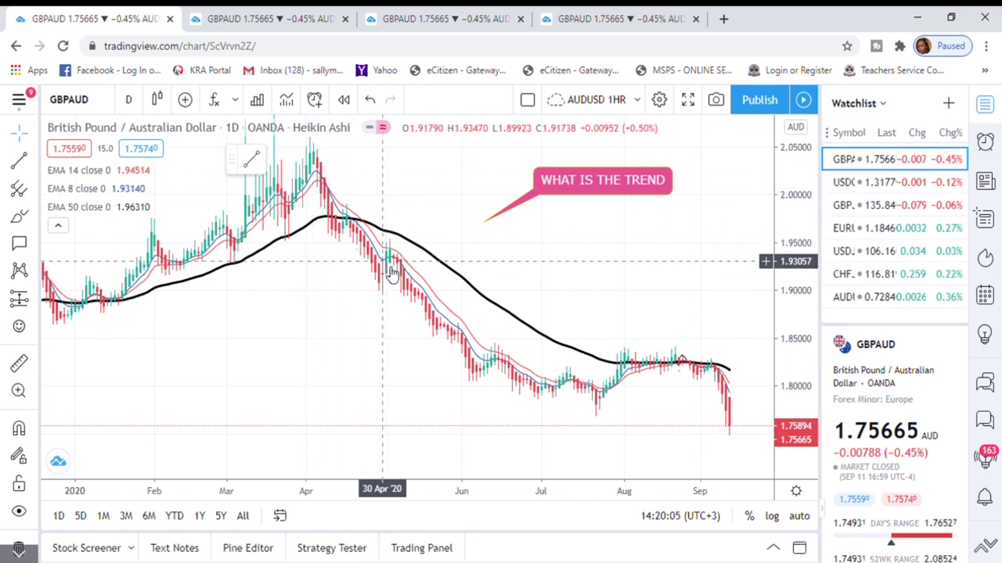
{"action": "left_click", "coordinate": [18, 188]}
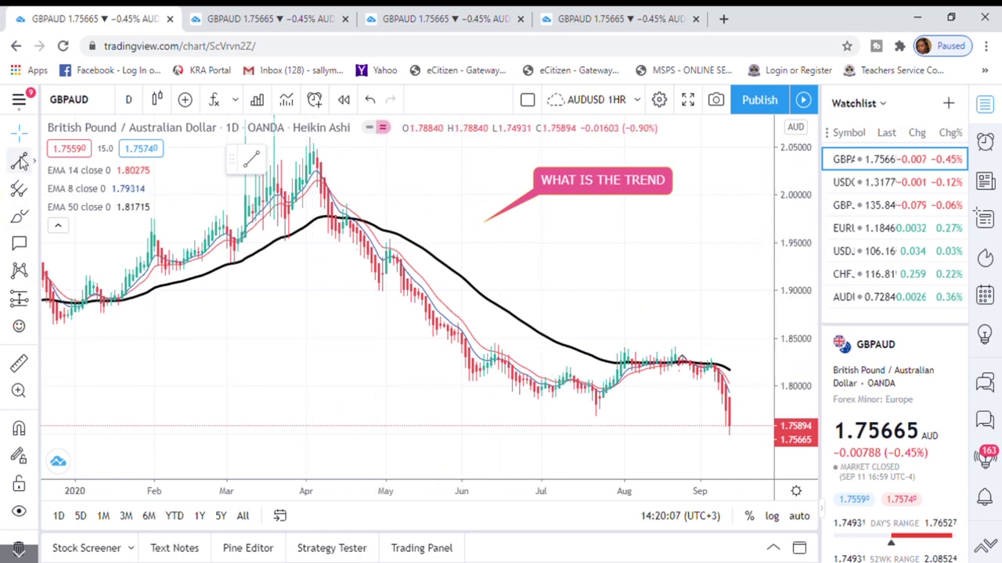
{"action": "left_click", "coordinate": [312, 151]}
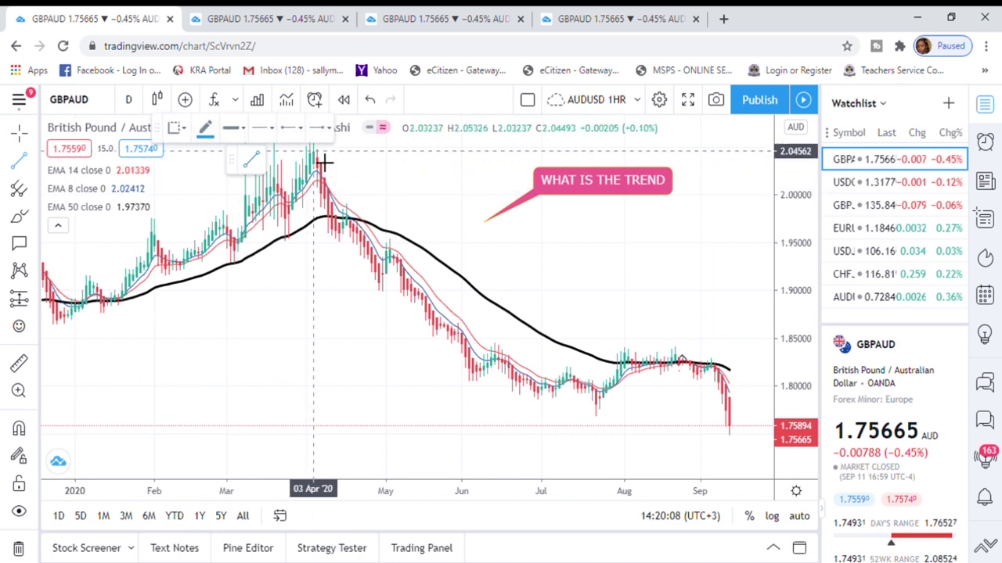
{"action": "left_click", "coordinate": [628, 406]}
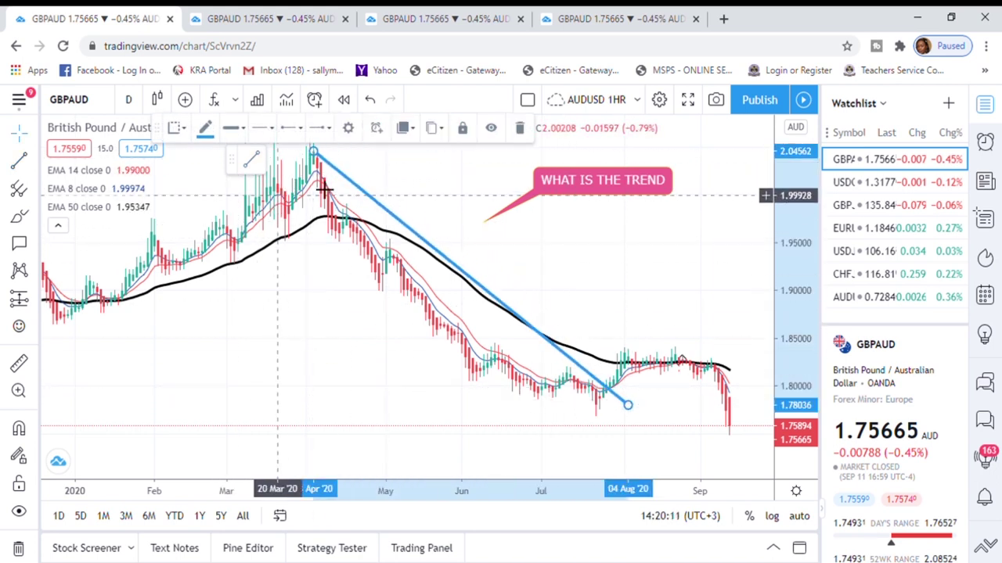
Draw an ascending trend line from 30 Aug '19 near 1.804 to 16 Mar '20 near 2.027
{"action": "mouse_move", "coordinate": [333, 293]}
{"action": "left_mouse_down"}
{"action": "mouse_move", "coordinate": [438, 341]}
{"action": "mouse_move", "coordinate": [515, 306]}
{"action": "left_mouse_up"}
{"action": "scroll", "coordinate": [472, 335], "scroll_direction": "down", "scroll_amount": 2}
{"action": "left_click", "coordinate": [19, 160]}
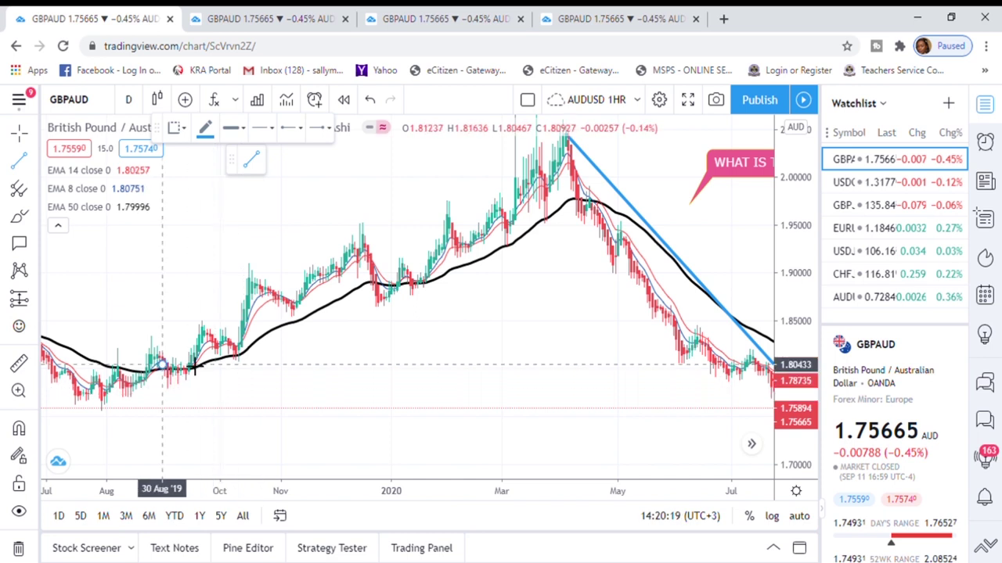
{"action": "left_click", "coordinate": [162, 365]}
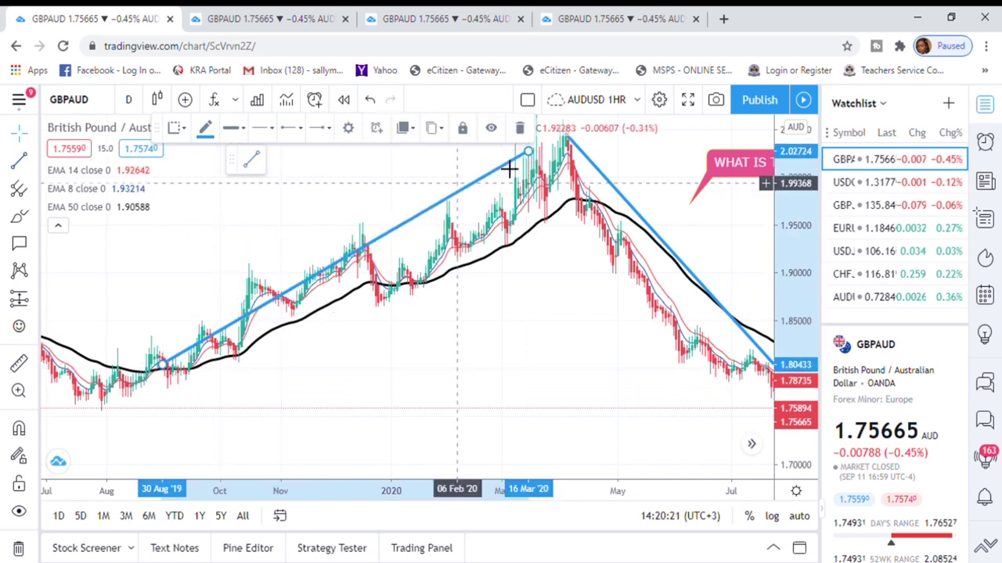
Move the descending trend line's upper endpoint to 25 Mar '20, above the price peak
{"action": "left_click_drag", "start_coordinate": [568, 292], "coordinate": [375, 345]}
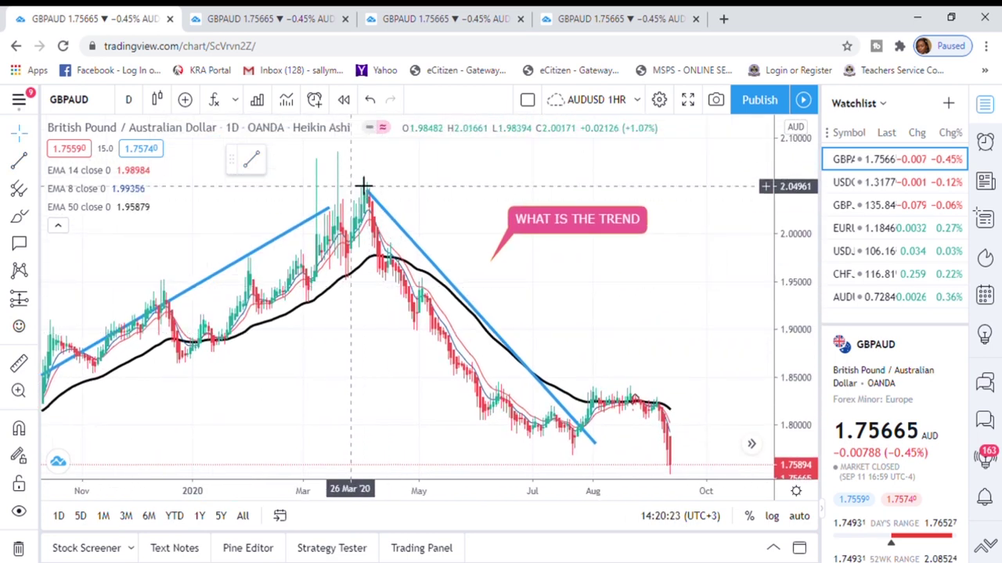
{"action": "mouse_move", "coordinate": [368, 190]}
{"action": "left_mouse_down"}
{"action": "mouse_move", "coordinate": [359, 171]}
{"action": "mouse_move", "coordinate": [358, 180]}
{"action": "left_mouse_up"}
{"action": "left_click_drag", "start_coordinate": [439, 191], "coordinate": [461, 165]}
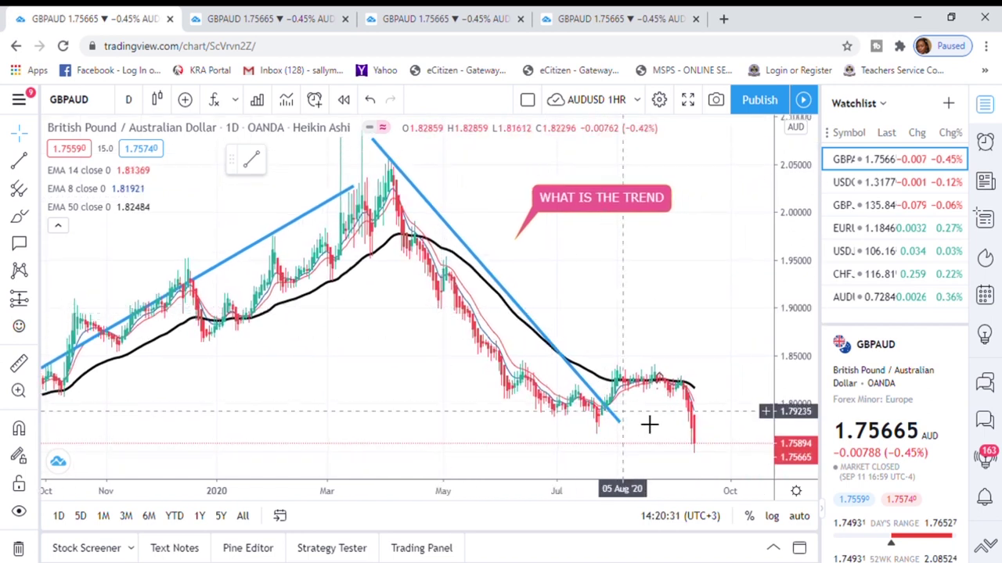
{"action": "left_click_drag", "start_coordinate": [659, 427], "coordinate": [651, 409]}
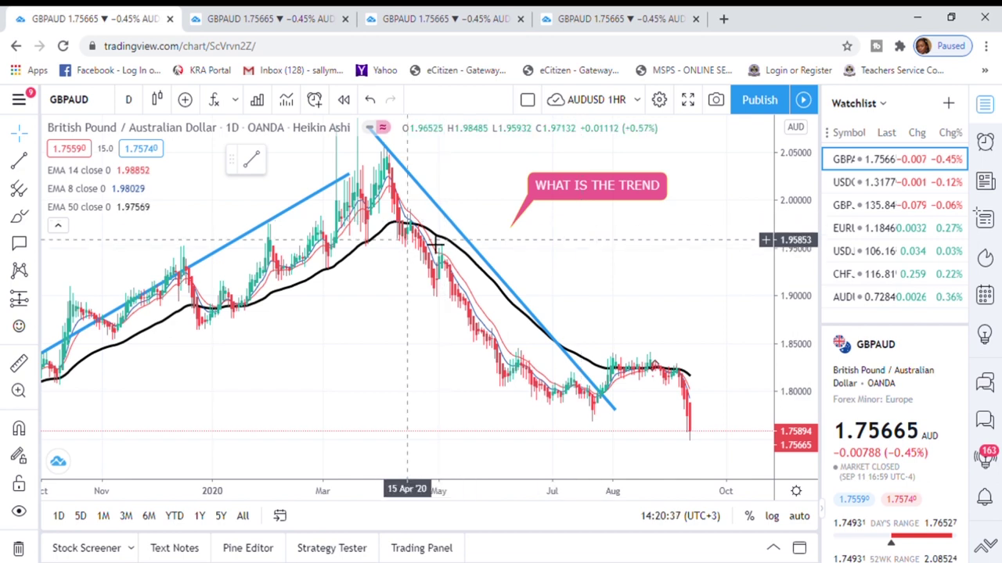
Delete the descending and the ascending trend lines from the daily chart
{"action": "left_click", "coordinate": [447, 217]}
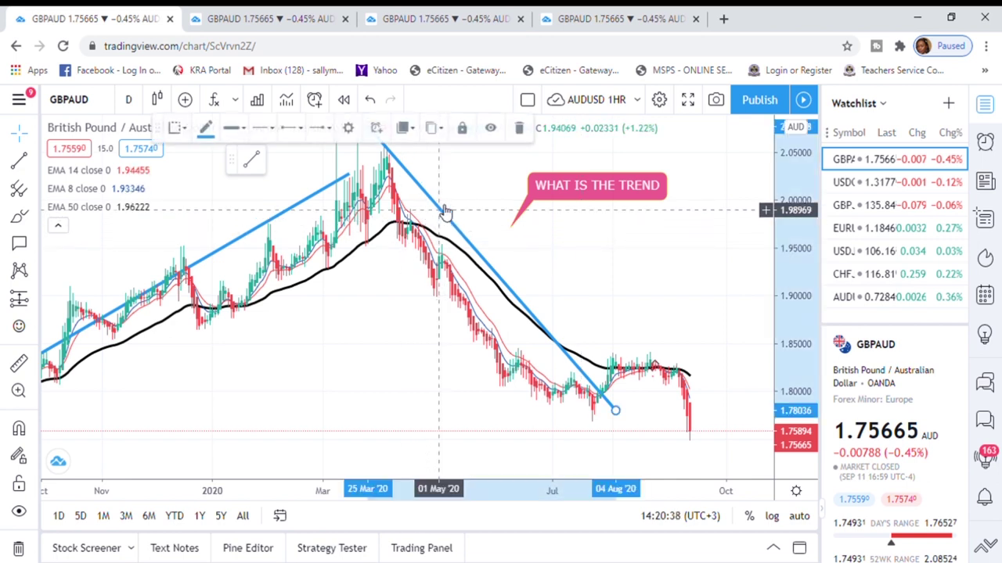
{"action": "left_click", "coordinate": [521, 129]}
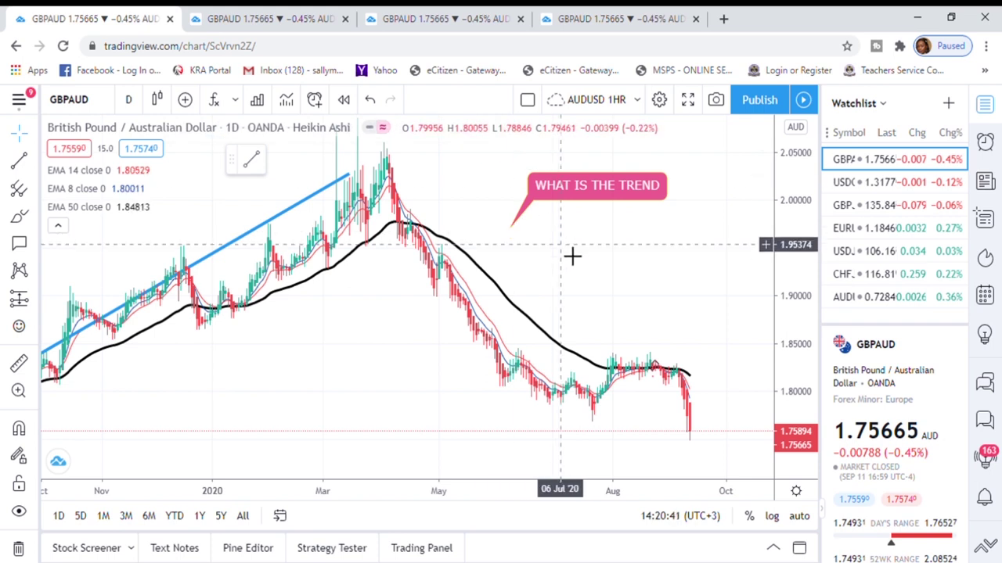
{"action": "left_click", "coordinate": [296, 205]}
{"action": "left_click", "coordinate": [519, 129]}
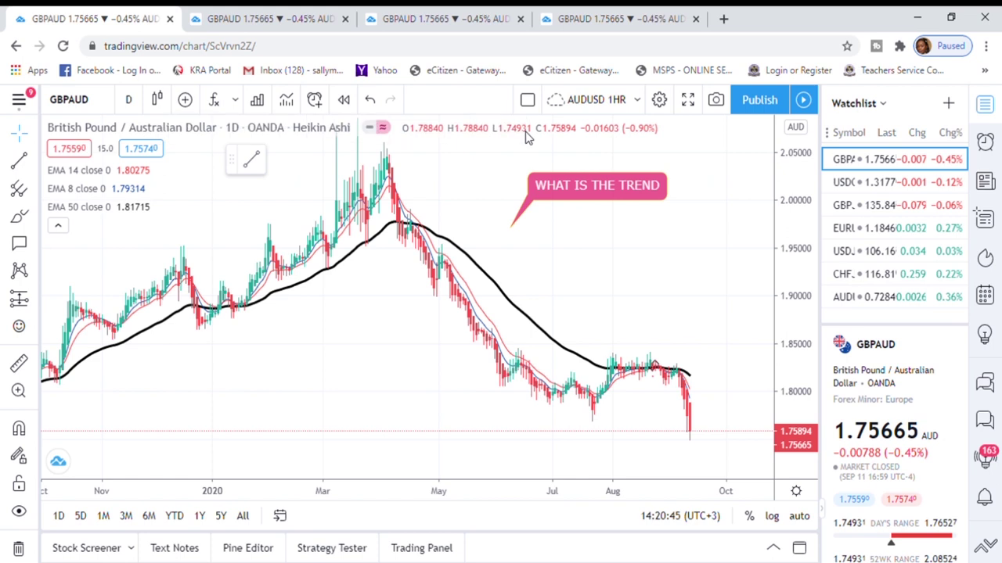
{"action": "scroll", "coordinate": [685, 332], "scroll_direction": "up", "scroll_amount": 1}
{"action": "left_click_drag", "start_coordinate": [676, 315], "coordinate": [684, 315]}
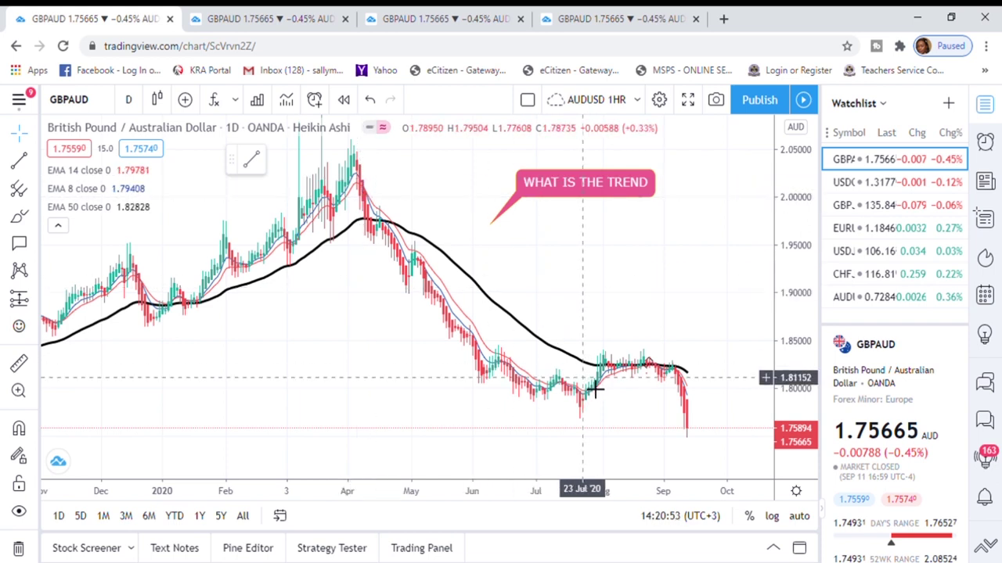
Brush a falling stroke, a steeply rising stroke and a roughly flat stroke above the July to September 2020 candles
{"action": "scroll", "coordinate": [644, 367], "scroll_direction": "up", "scroll_amount": 2}
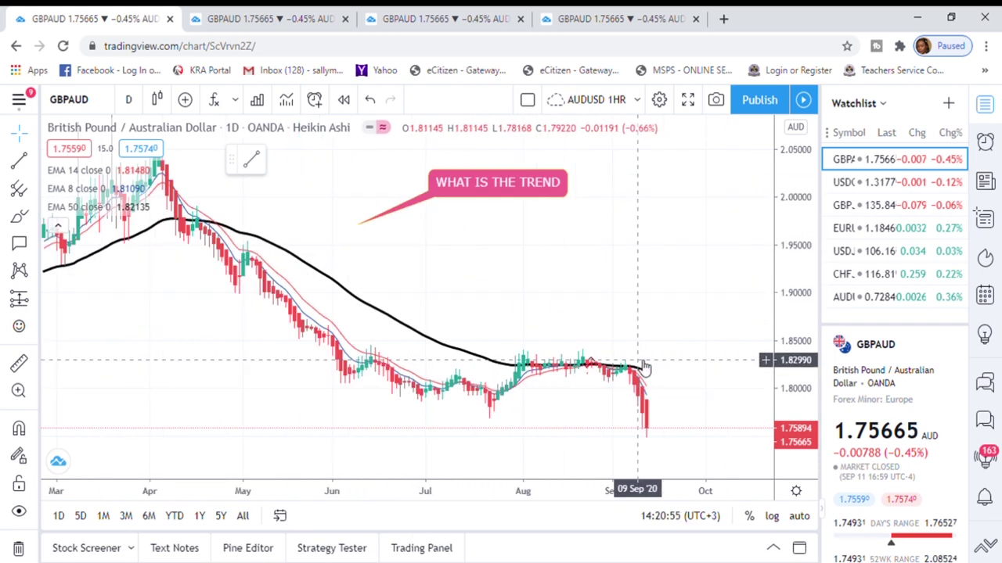
{"action": "scroll", "coordinate": [644, 366], "scroll_direction": "up", "scroll_amount": 2}
{"action": "mouse_move", "coordinate": [774, 364]}
{"action": "left_mouse_down"}
{"action": "mouse_move", "coordinate": [776, 279]}
{"action": "mouse_move", "coordinate": [719, 344]}
{"action": "mouse_move", "coordinate": [729, 289]}
{"action": "mouse_move", "coordinate": [697, 286]}
{"action": "left_mouse_up"}
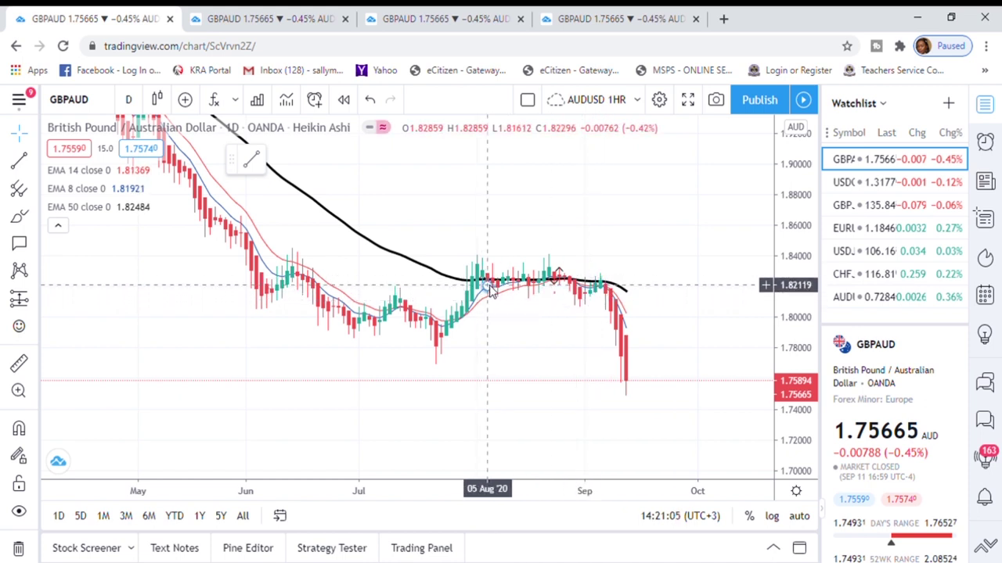
{"action": "left_click_drag", "start_coordinate": [537, 224], "coordinate": [572, 345]}
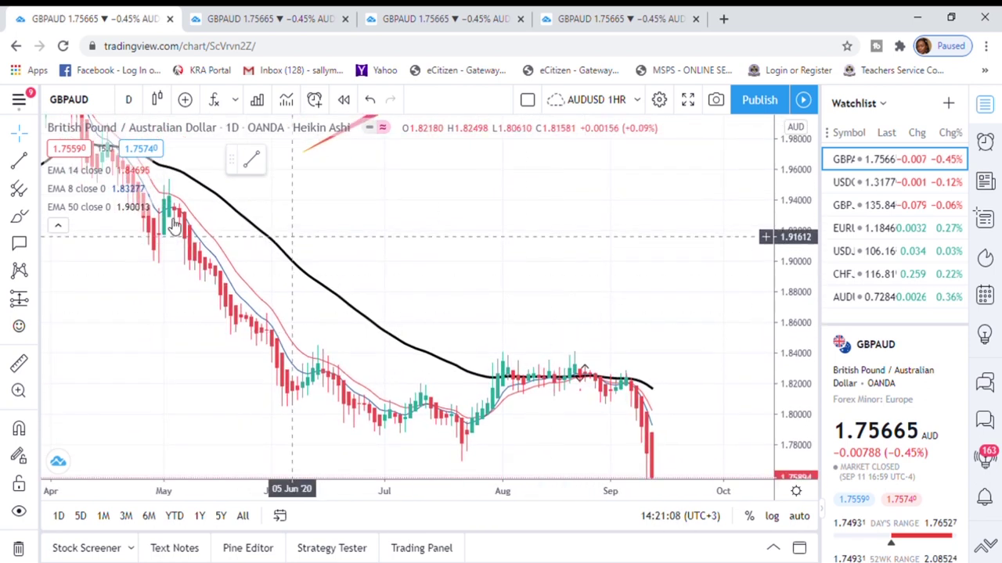
{"action": "left_click", "coordinate": [21, 218]}
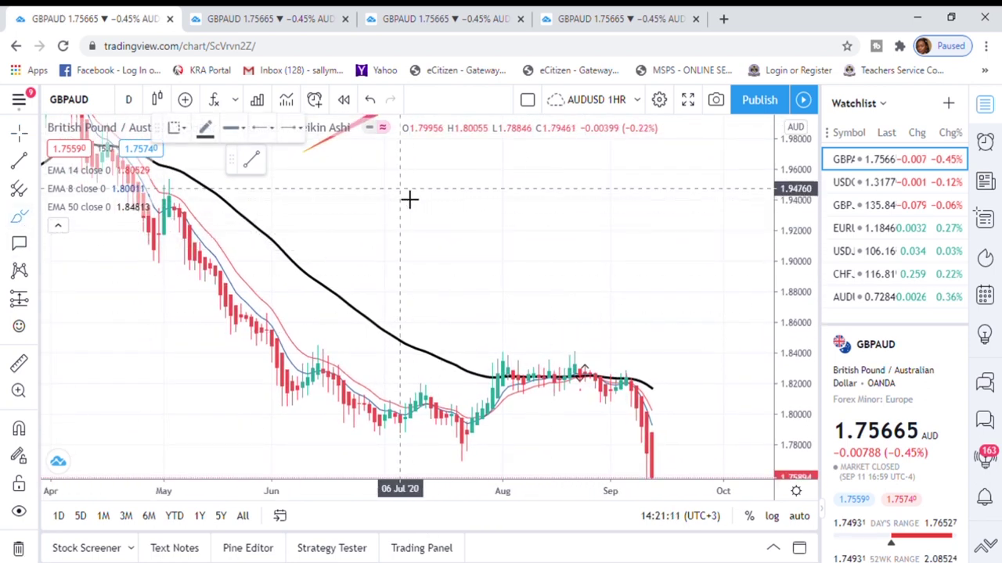
{"action": "left_click_drag", "start_coordinate": [386, 168], "coordinate": [600, 295]}
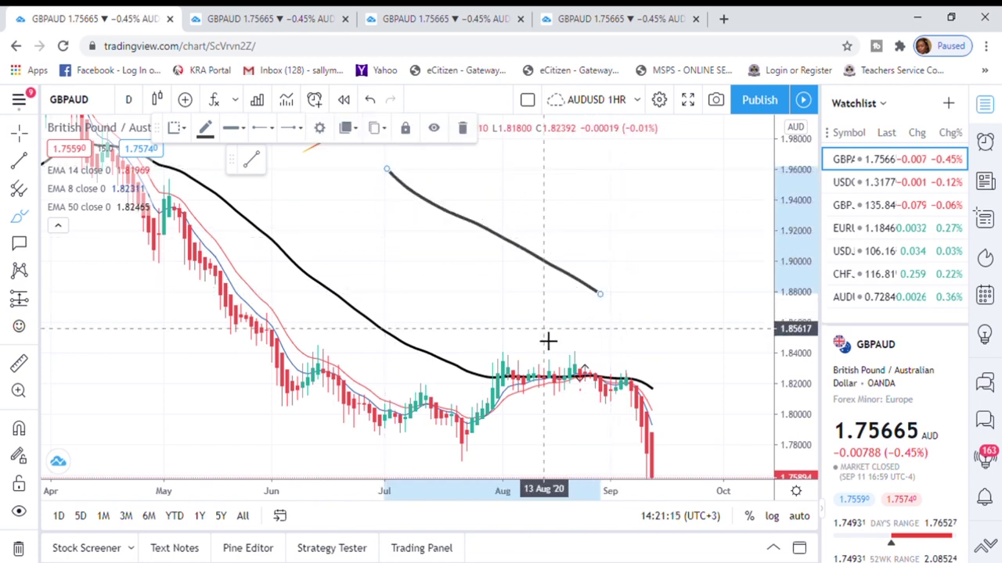
{"action": "left_click_drag", "start_coordinate": [632, 338], "coordinate": [702, 144]}
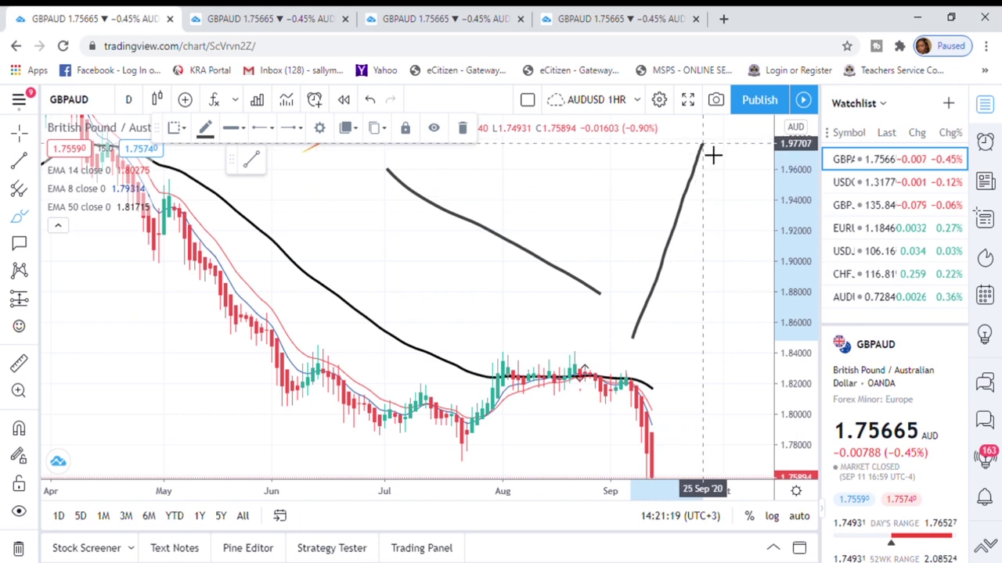
{"action": "left_click_drag", "start_coordinate": [388, 290], "coordinate": [570, 289]}
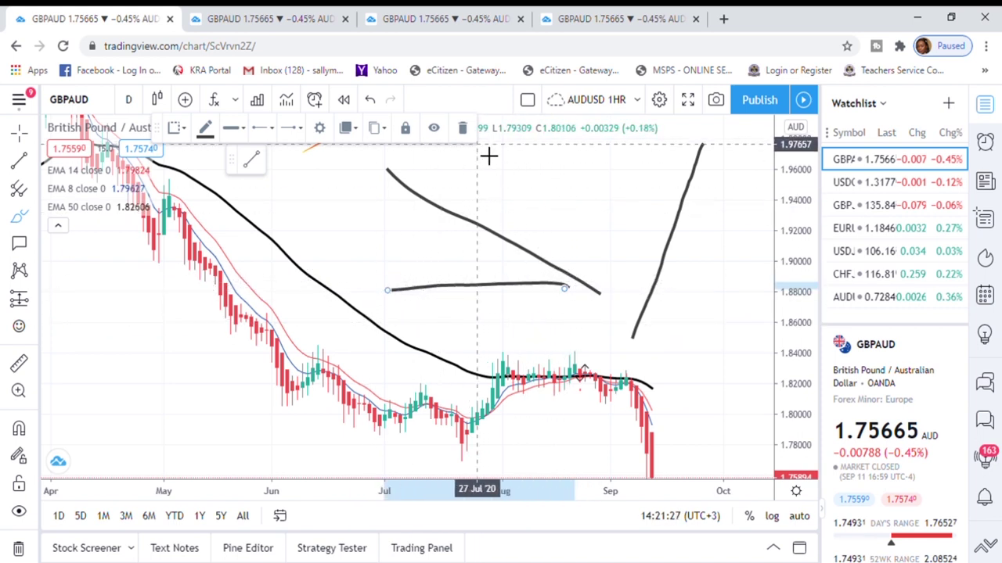
Undo the three freehand brush strokes on the daily chart
{"action": "left_click", "coordinate": [368, 100]}
{"action": "left_click", "coordinate": [369, 100]}
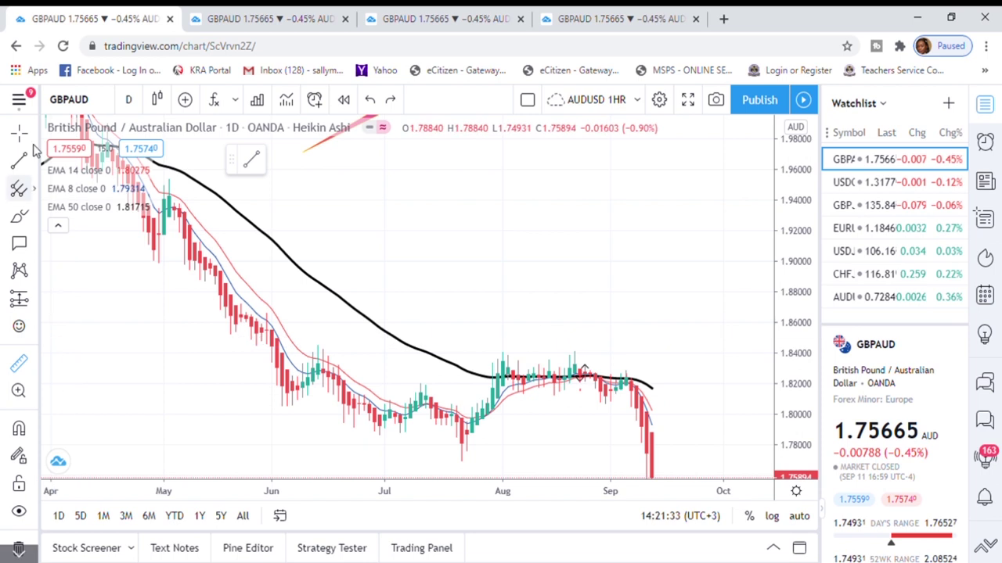
{"action": "left_click", "coordinate": [19, 362]}
{"action": "left_click", "coordinate": [123, 313]}
{"action": "left_click", "coordinate": [152, 342]}
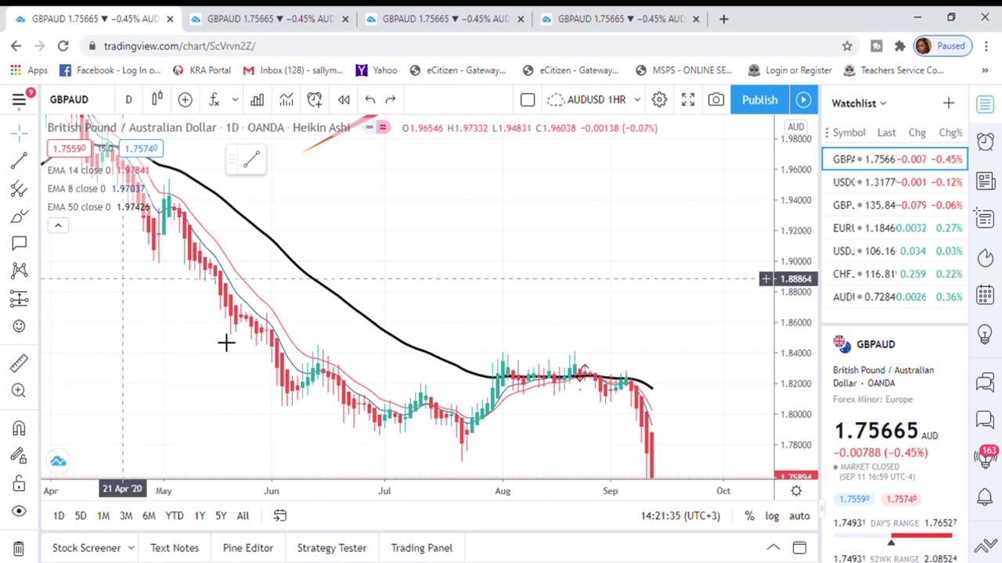
Draw a rectangle around the sideways price range from 31 Jul '20 to 08 Sep '20, between about 1.846 and 1.810
{"action": "left_click_drag", "start_coordinate": [563, 320], "coordinate": [541, 233]}
{"action": "scroll", "coordinate": [469, 274], "scroll_direction": "up", "scroll_amount": 2}
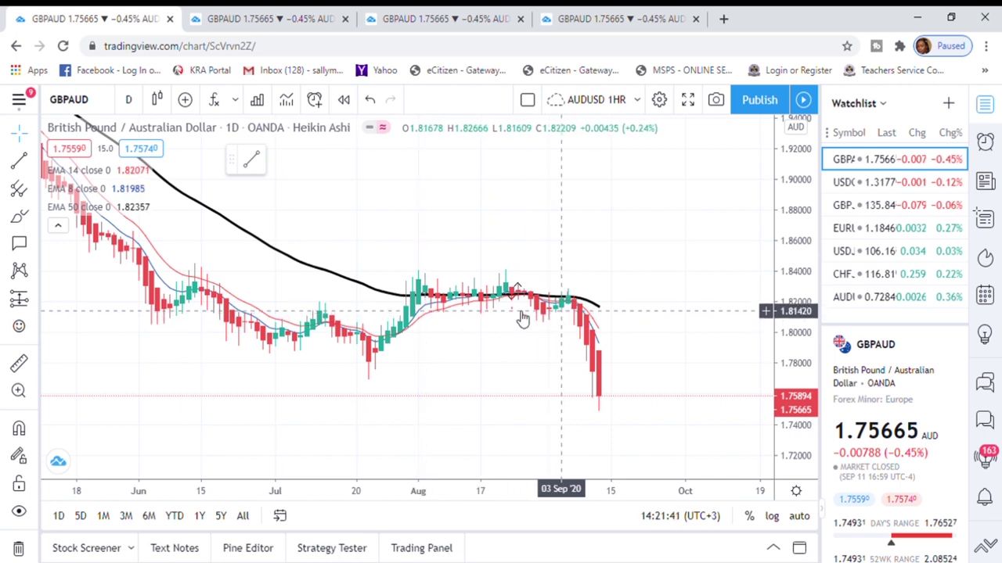
{"action": "left_click", "coordinate": [37, 220]}
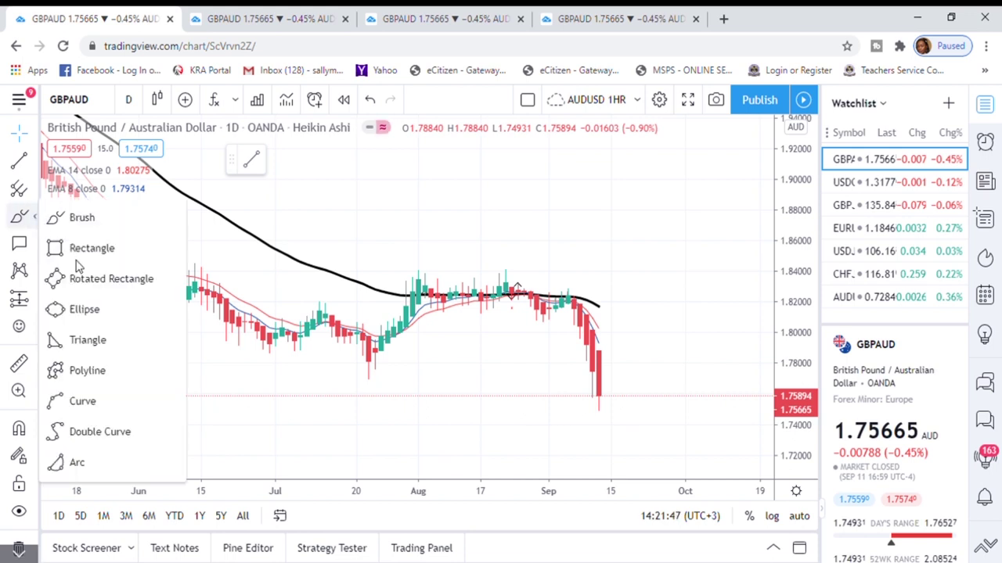
{"action": "left_click", "coordinate": [107, 226]}
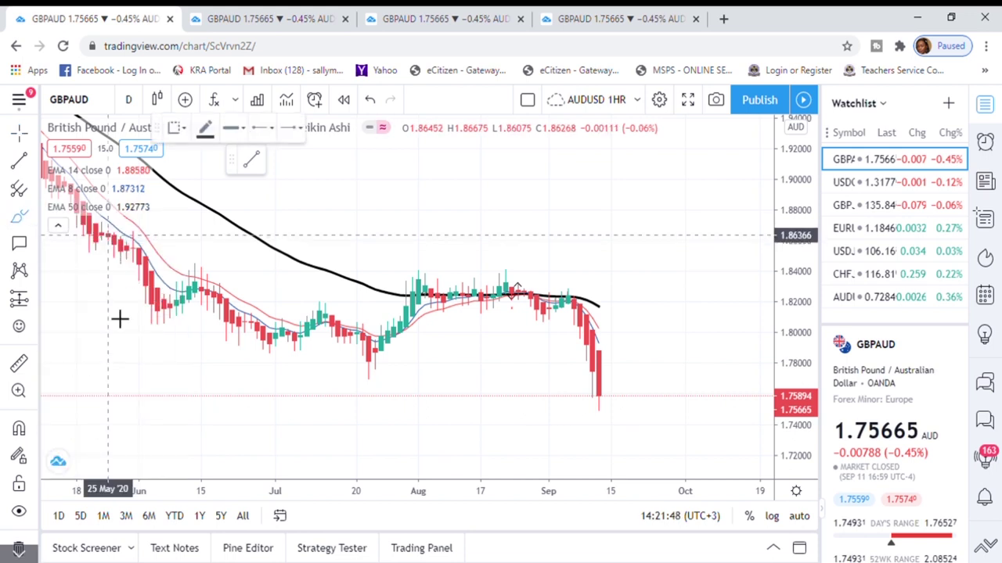
{"action": "left_click", "coordinate": [38, 219]}
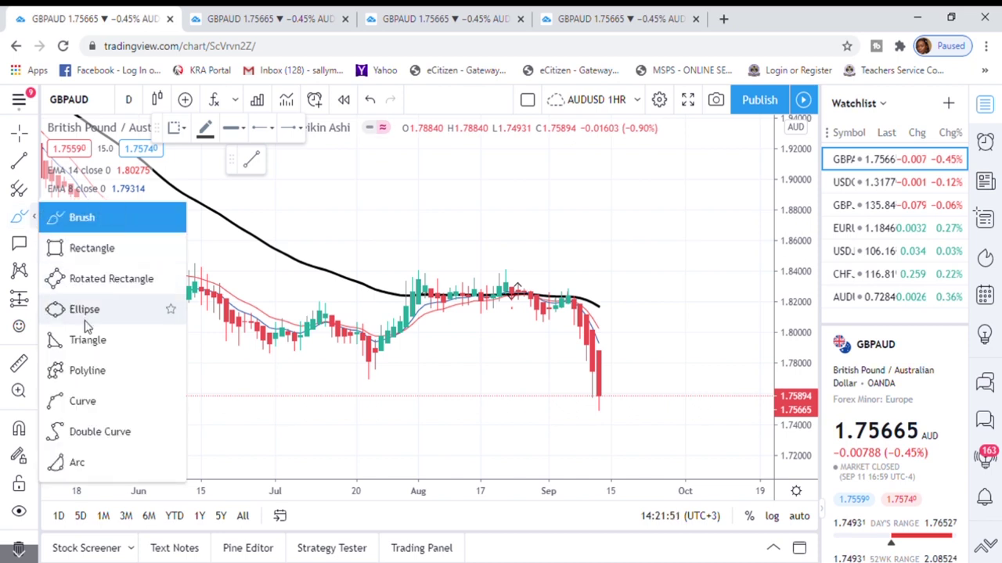
{"action": "left_click", "coordinate": [36, 221]}
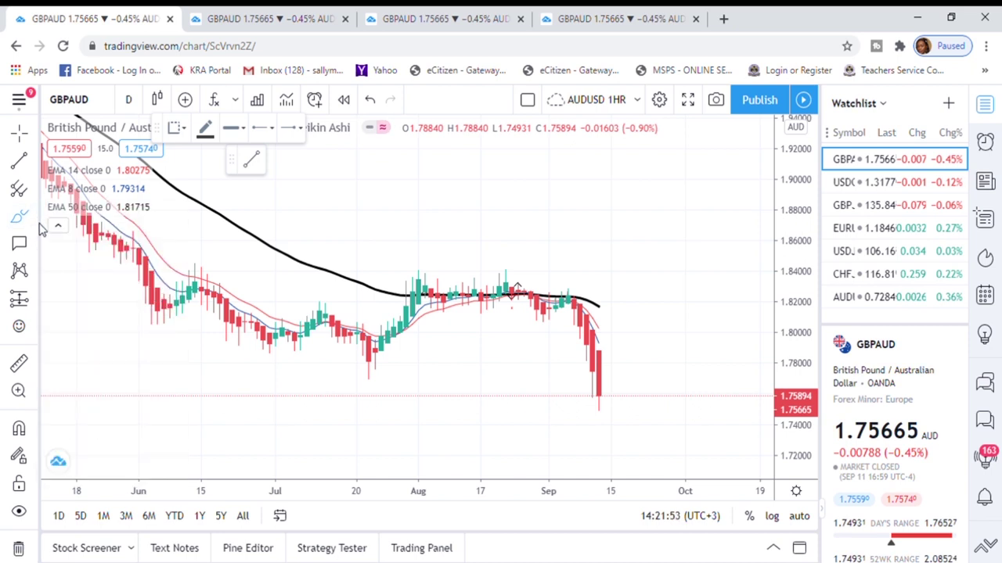
{"action": "left_click", "coordinate": [38, 221]}
{"action": "left_click", "coordinate": [99, 248]}
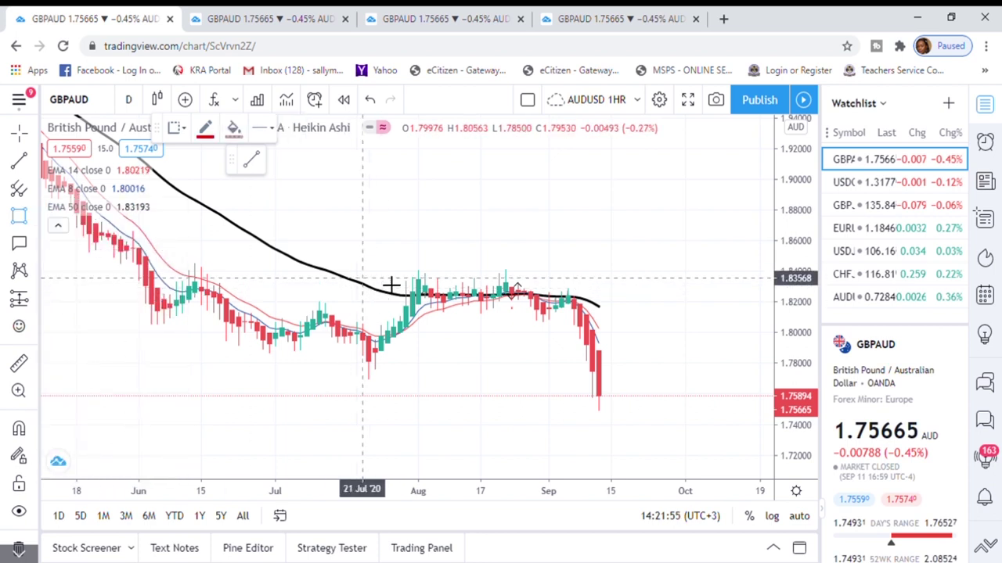
{"action": "left_click_drag", "start_coordinate": [412, 266], "coordinate": [579, 316]}
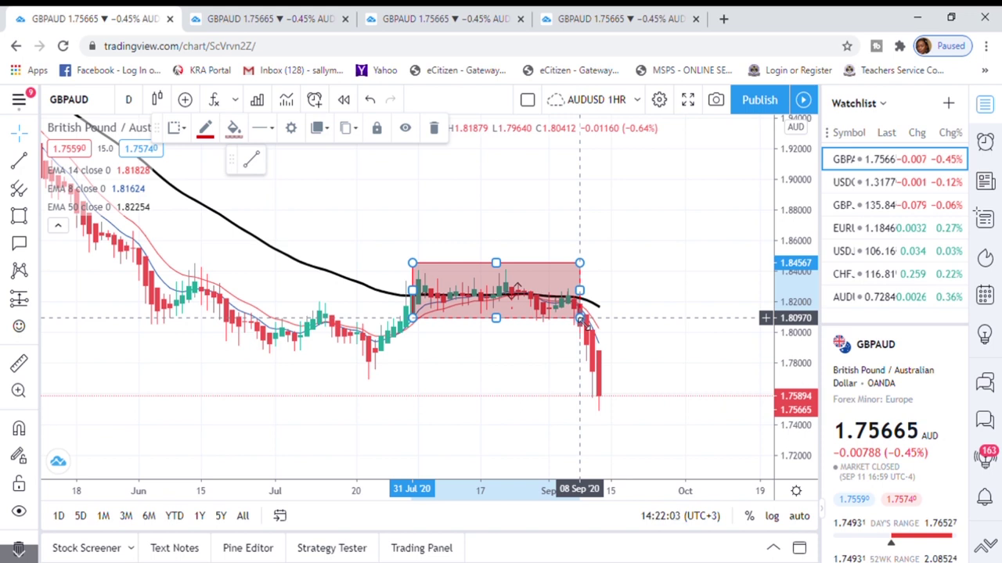
{"action": "left_click", "coordinate": [637, 290]}
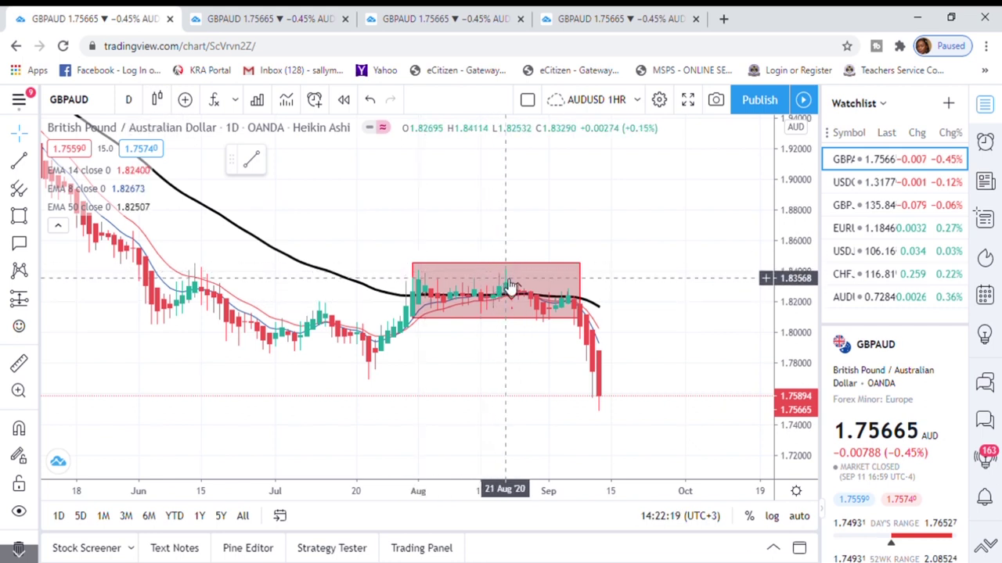
Measure the price distance from the rectangle's lower edge to its upper edge at 19 Aug '20
{"action": "left_click_drag", "start_coordinate": [794, 333], "coordinate": [794, 263]}
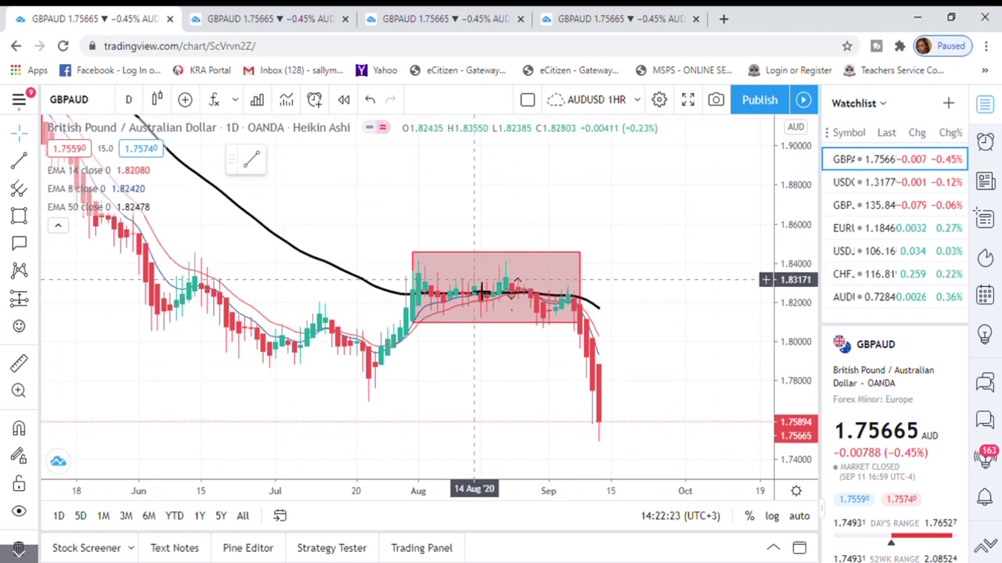
{"action": "left_click_drag", "start_coordinate": [476, 310], "coordinate": [418, 313]}
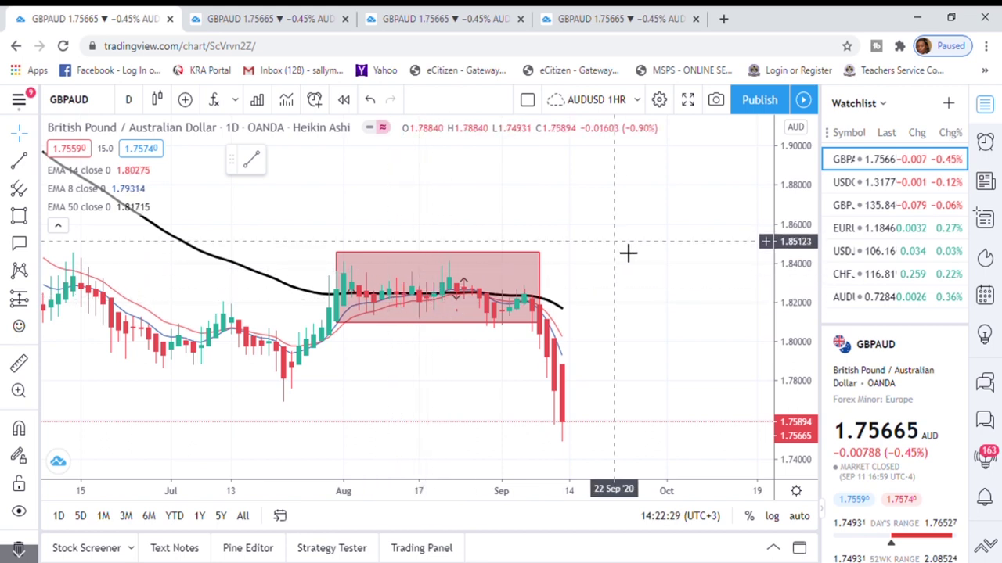
{"action": "left_click_drag", "start_coordinate": [629, 253], "coordinate": [698, 242]}
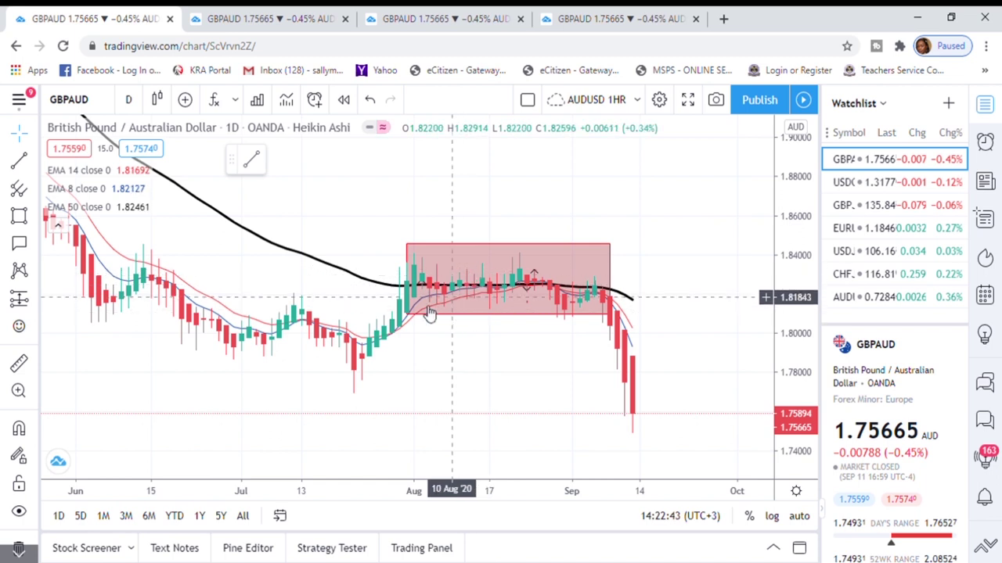
{"action": "left_click", "coordinate": [18, 370]}
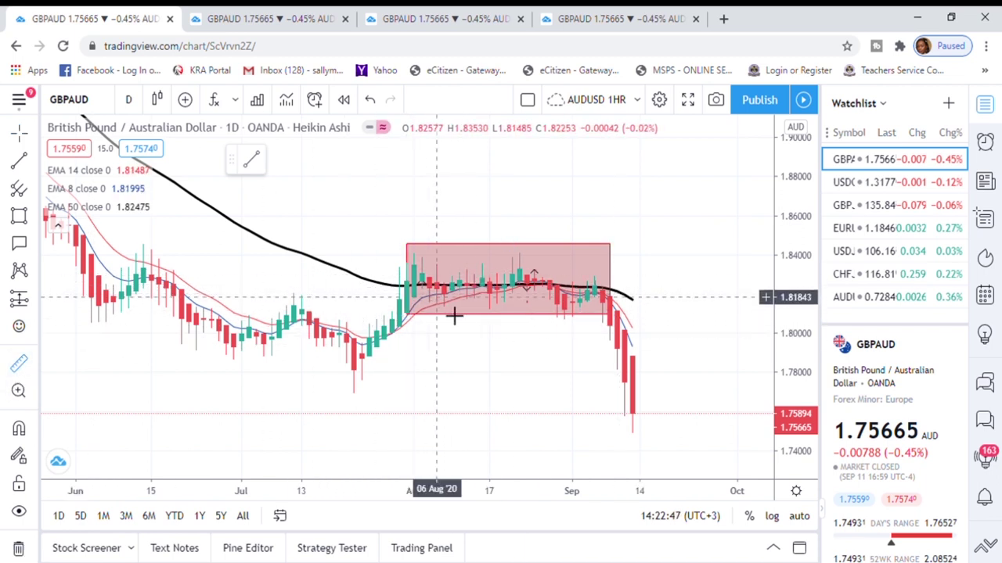
{"action": "left_click", "coordinate": [508, 317]}
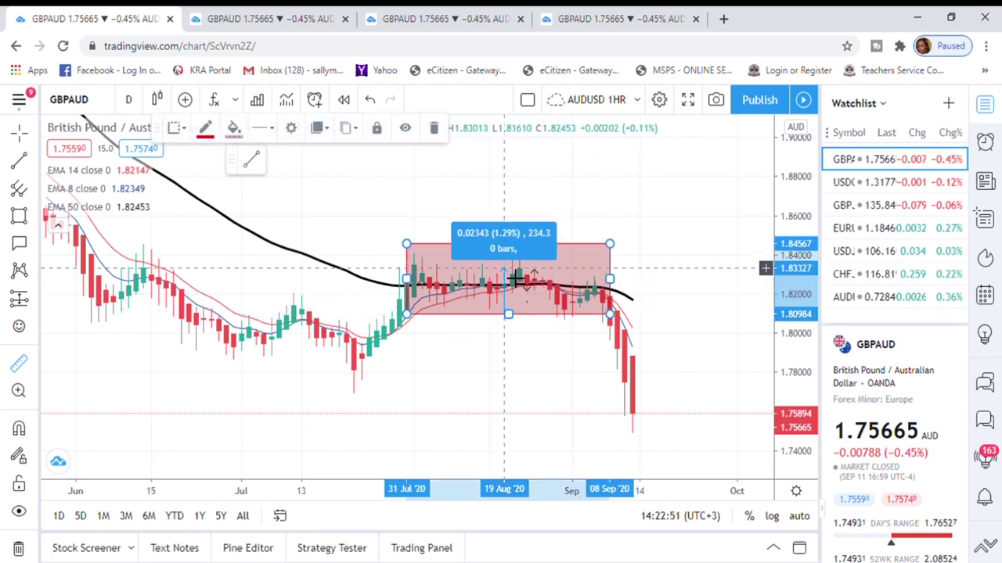
{"action": "left_click", "coordinate": [508, 251]}
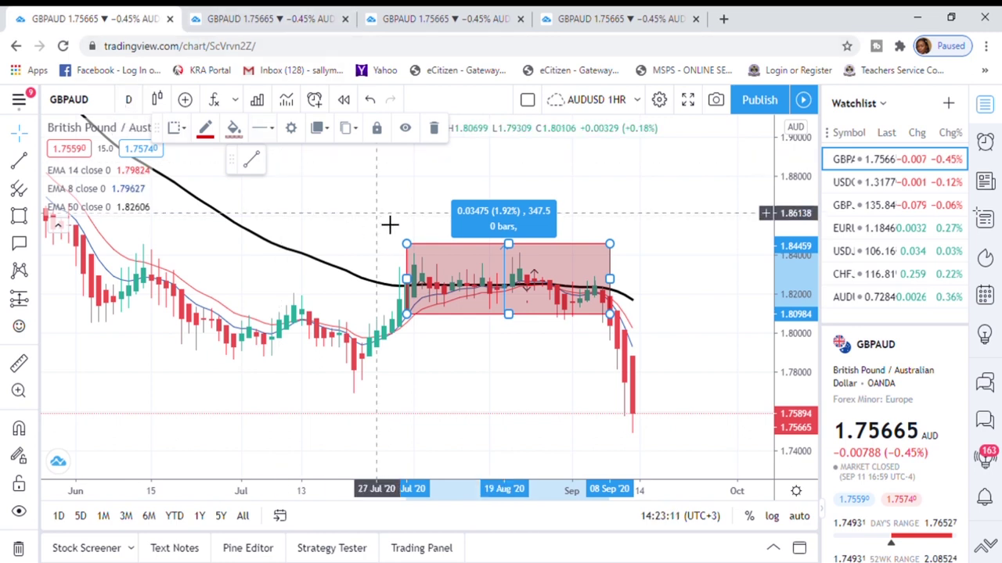
{"action": "left_click", "coordinate": [666, 234]}
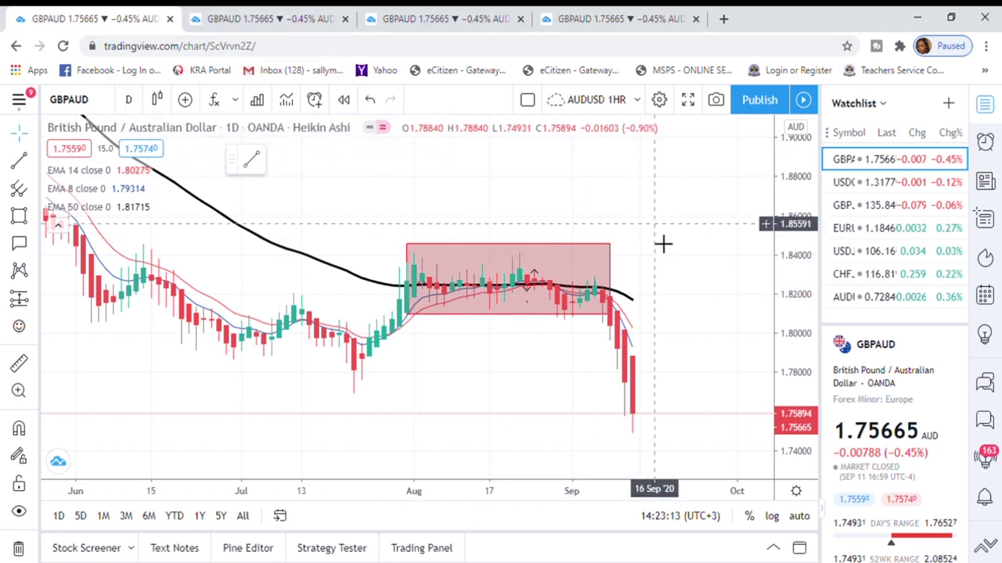
Place a horizontal line at 2.04668 on the early April 2020 peak and colour it black
{"action": "scroll", "coordinate": [662, 246], "scroll_direction": "down", "scroll_amount": 2}
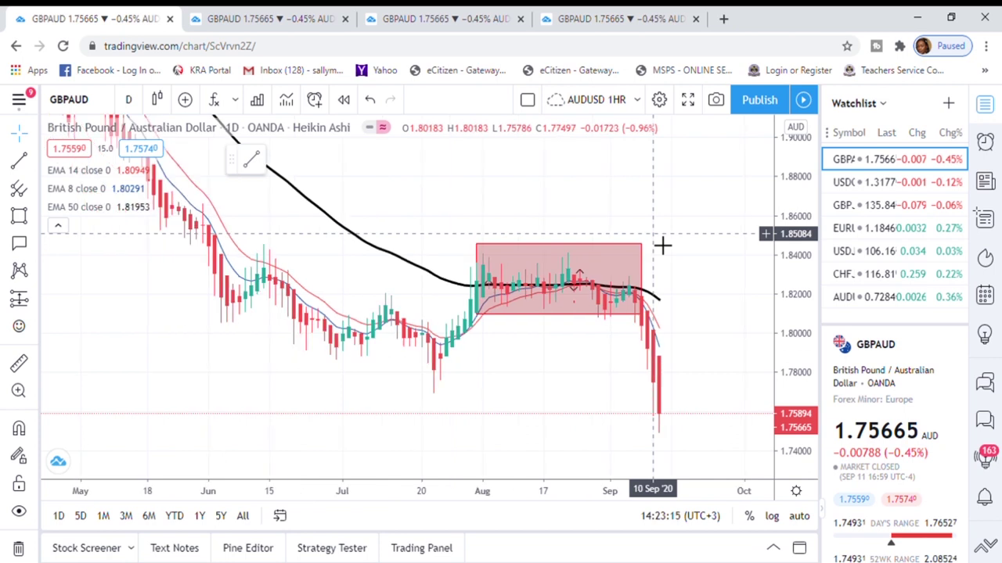
{"action": "left_click_drag", "start_coordinate": [651, 217], "coordinate": [684, 322]}
{"action": "scroll", "coordinate": [682, 303], "scroll_direction": "down", "scroll_amount": 2}
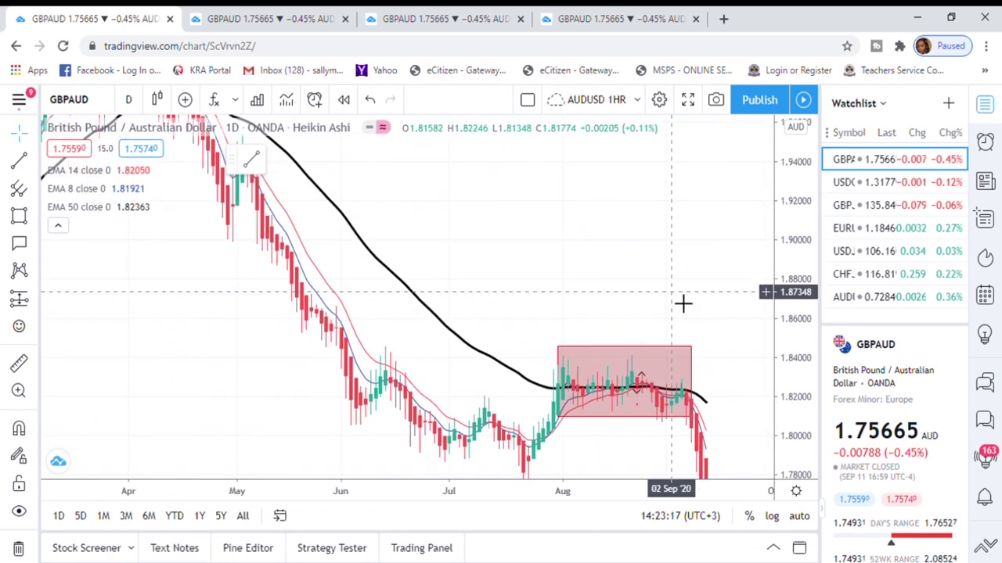
{"action": "left_click_drag", "start_coordinate": [808, 178], "coordinate": [807, 211]}
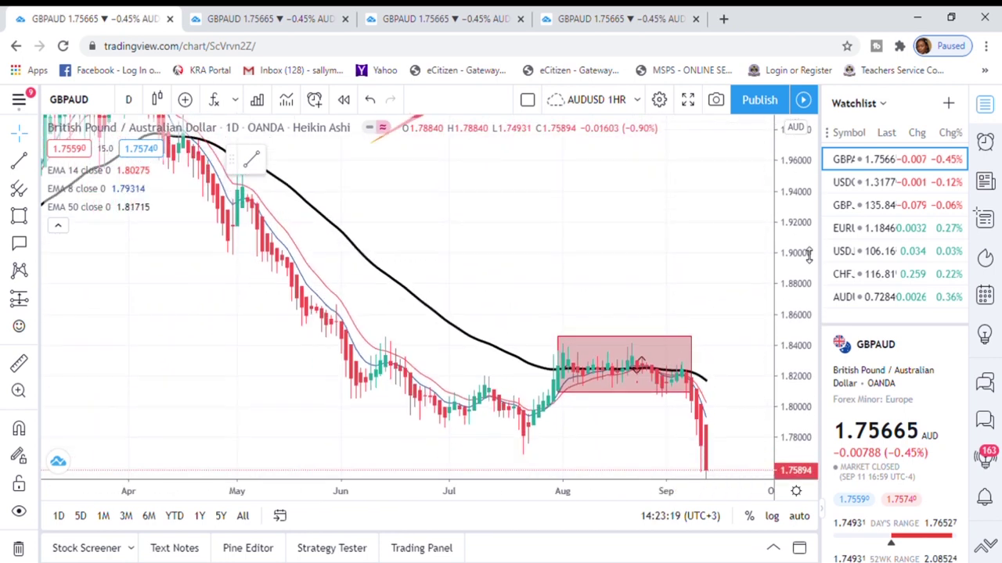
{"action": "scroll", "coordinate": [662, 250], "scroll_direction": "down", "scroll_amount": 2}
{"action": "left_click_drag", "start_coordinate": [597, 208], "coordinate": [604, 419]}
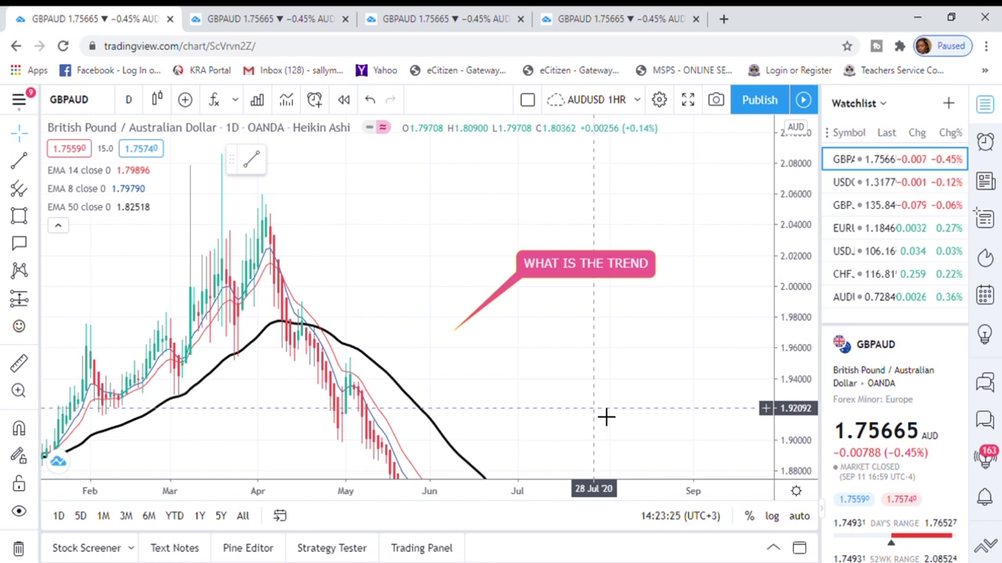
{"action": "left_click_drag", "start_coordinate": [427, 289], "coordinate": [444, 338]}
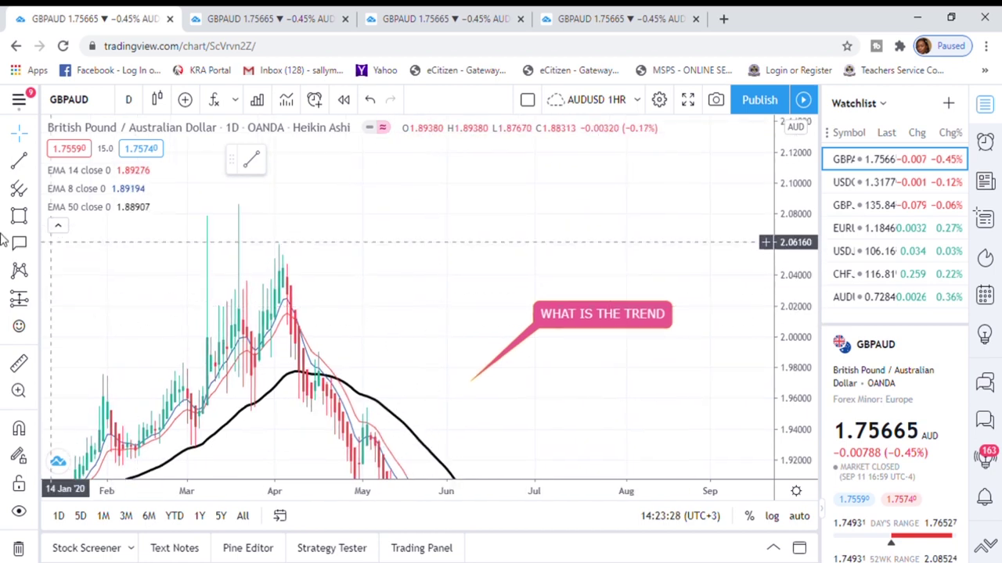
{"action": "left_click", "coordinate": [39, 160]}
{"action": "left_click", "coordinate": [101, 235]}
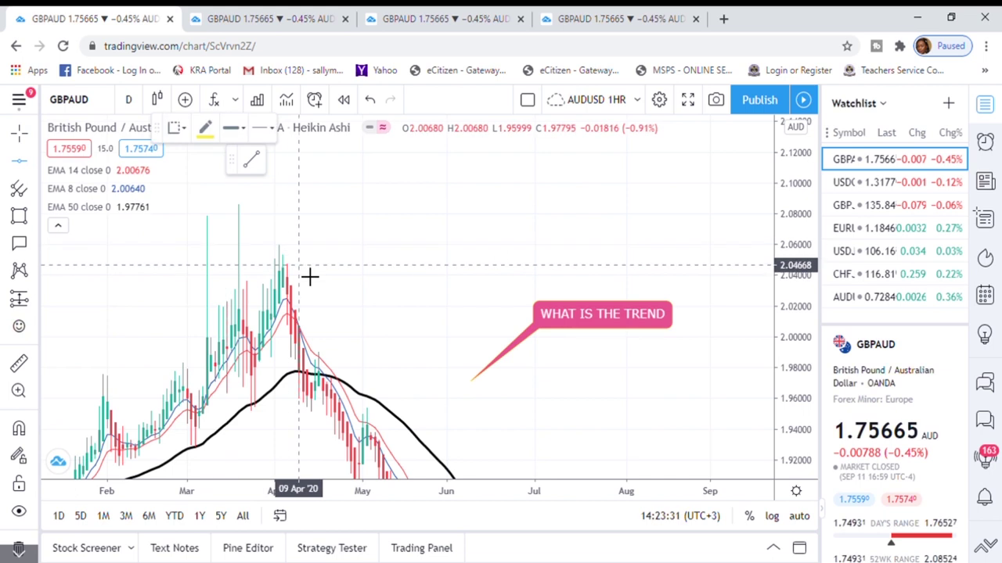
{"action": "left_click", "coordinate": [310, 276]}
{"action": "left_click", "coordinate": [213, 134]}
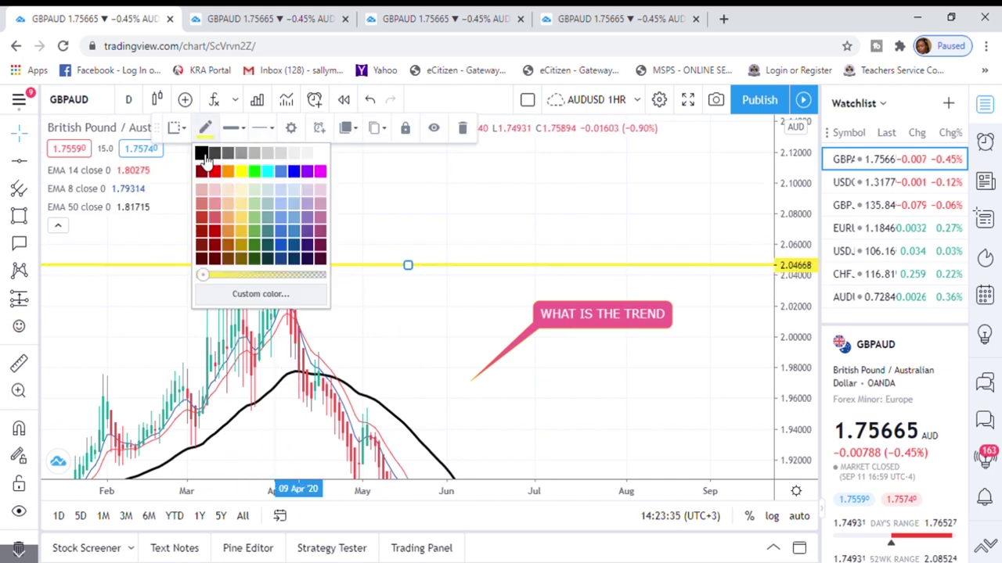
{"action": "left_click", "coordinate": [203, 155]}
Place a horizontal line at 1.71959 just beneath the December 2018 low on the daily chart
{"action": "scroll", "coordinate": [410, 261], "scroll_direction": "down", "scroll_amount": 2}
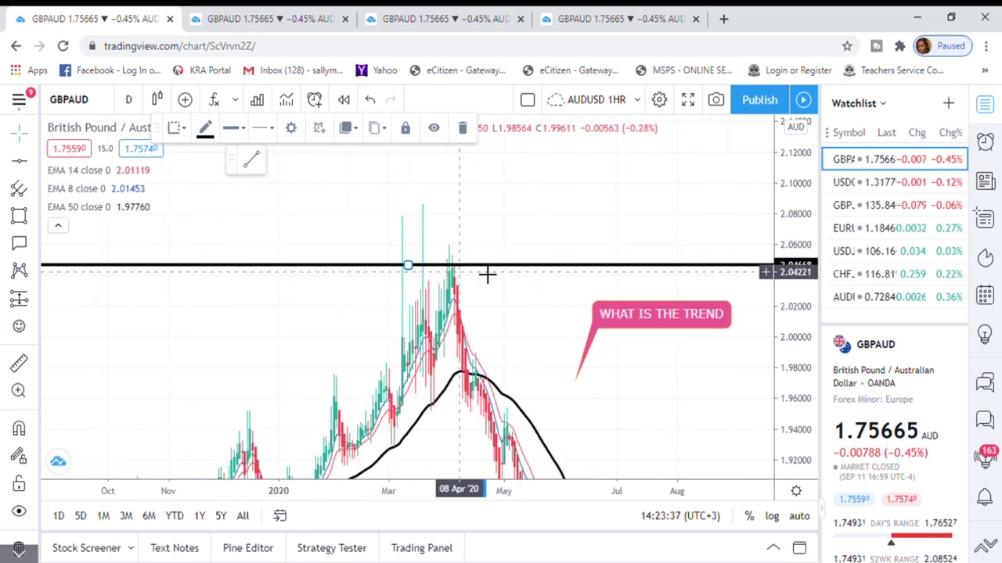
{"action": "scroll", "coordinate": [485, 273], "scroll_direction": "up", "scroll_amount": 2}
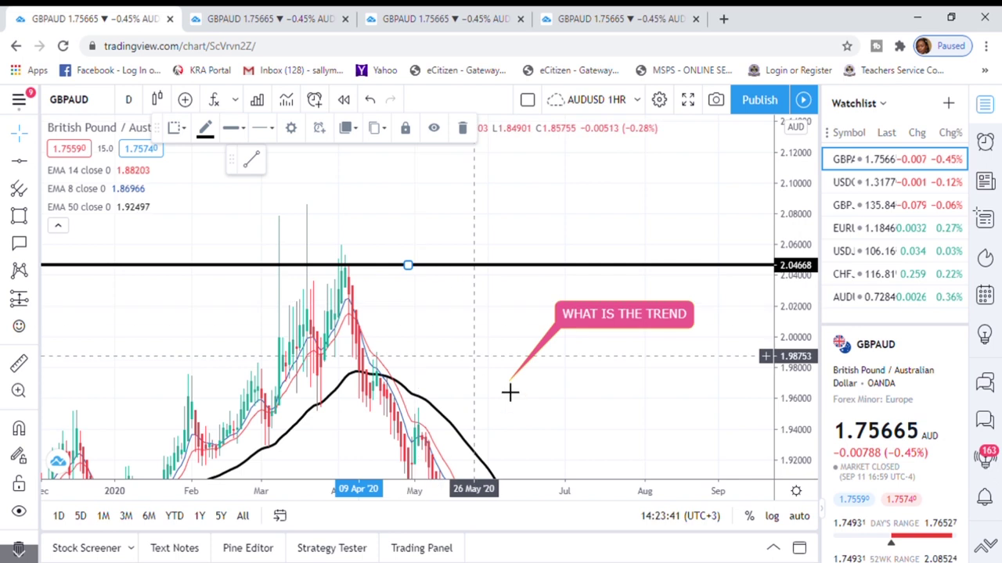
{"action": "left_click_drag", "start_coordinate": [600, 431], "coordinate": [572, 219]}
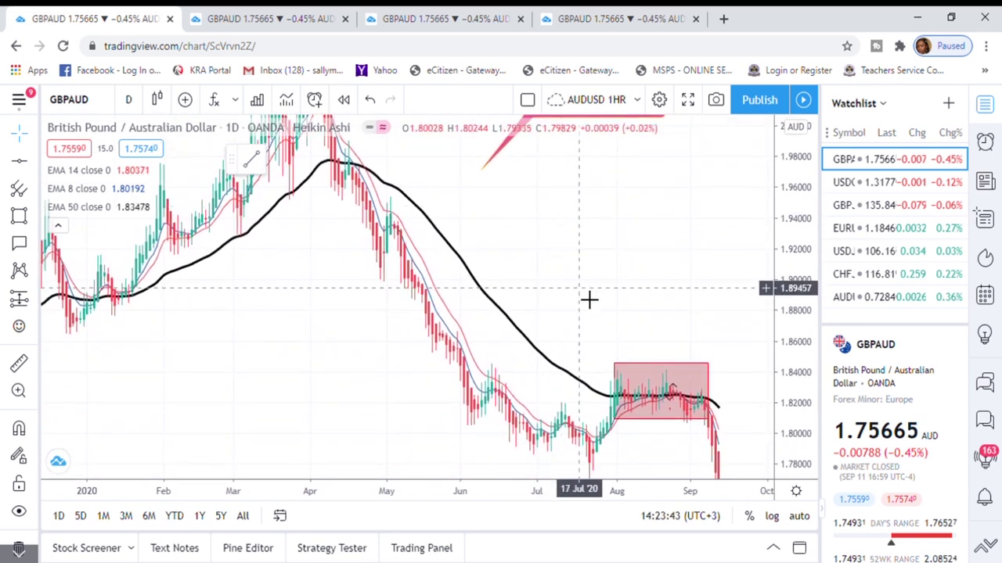
{"action": "scroll", "coordinate": [532, 368], "scroll_direction": "down", "scroll_amount": 2}
{"action": "scroll", "coordinate": [459, 362], "scroll_direction": "down", "scroll_amount": 3}
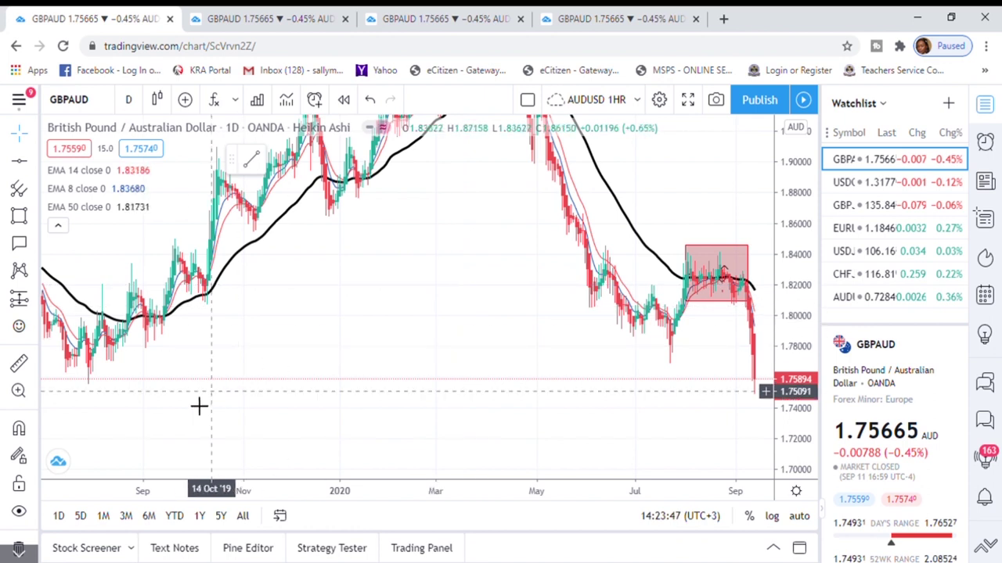
{"action": "scroll", "coordinate": [196, 389], "scroll_direction": "down", "scroll_amount": 4}
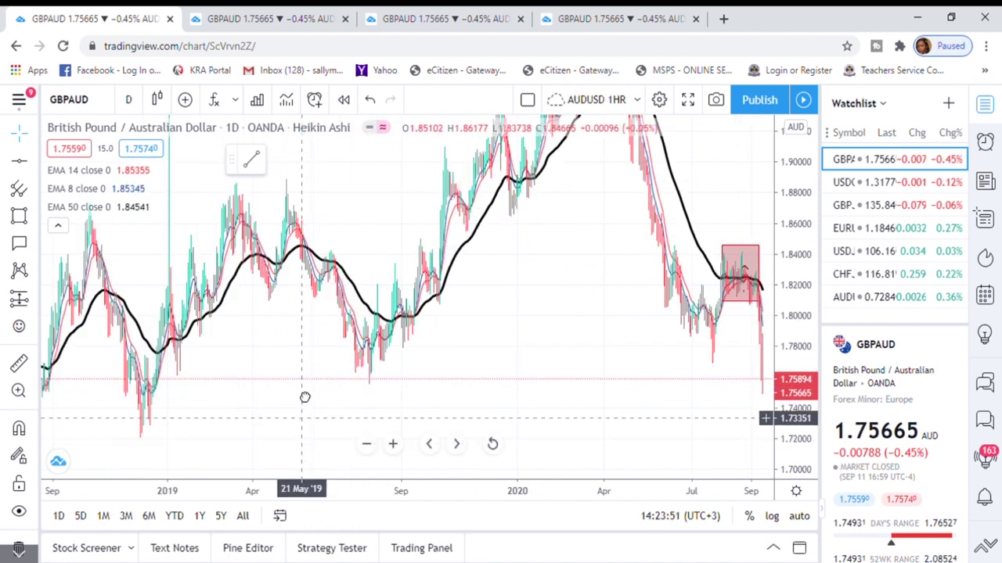
{"action": "left_click_drag", "start_coordinate": [305, 398], "coordinate": [302, 339]}
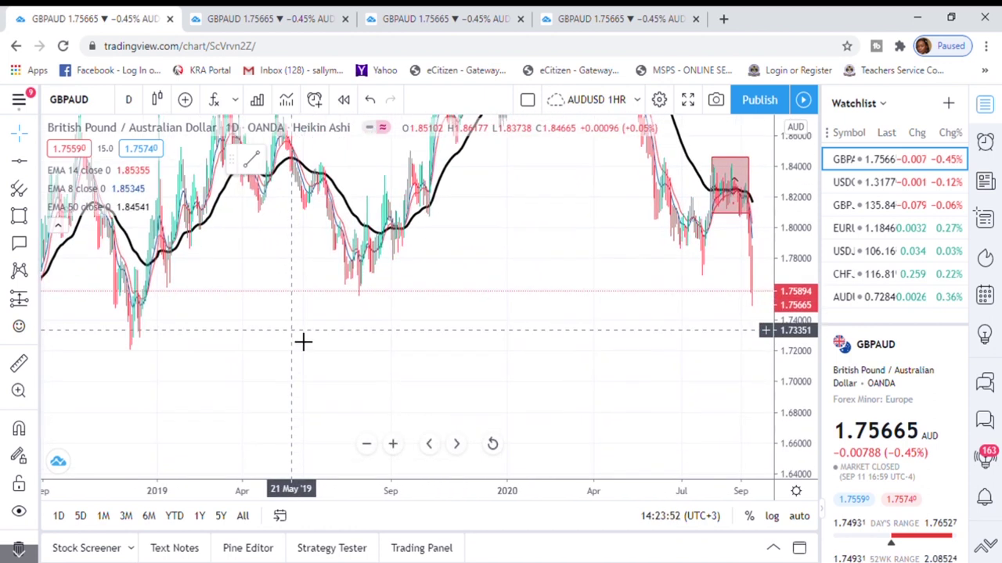
{"action": "left_click", "coordinate": [23, 163]}
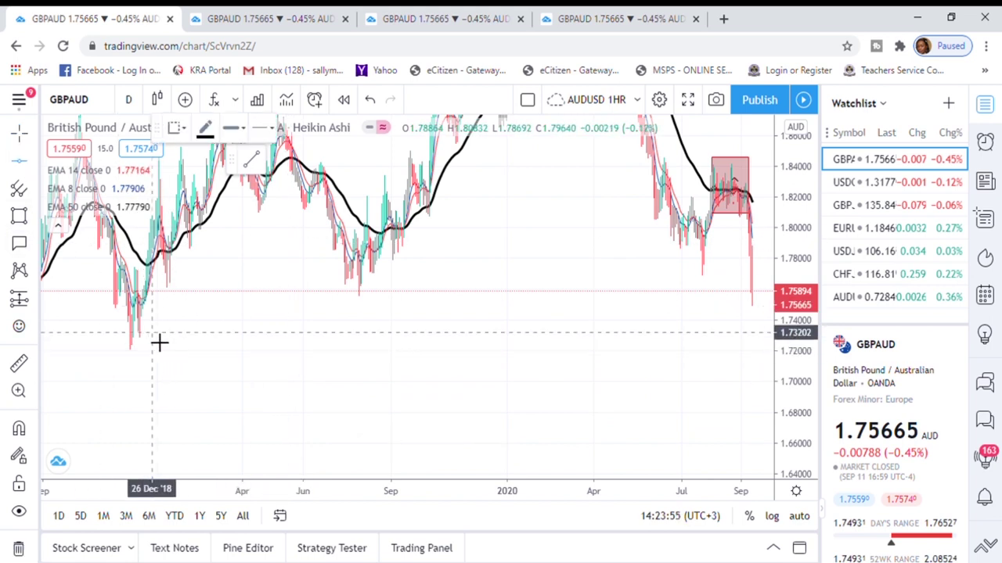
{"action": "left_click", "coordinate": [174, 362]}
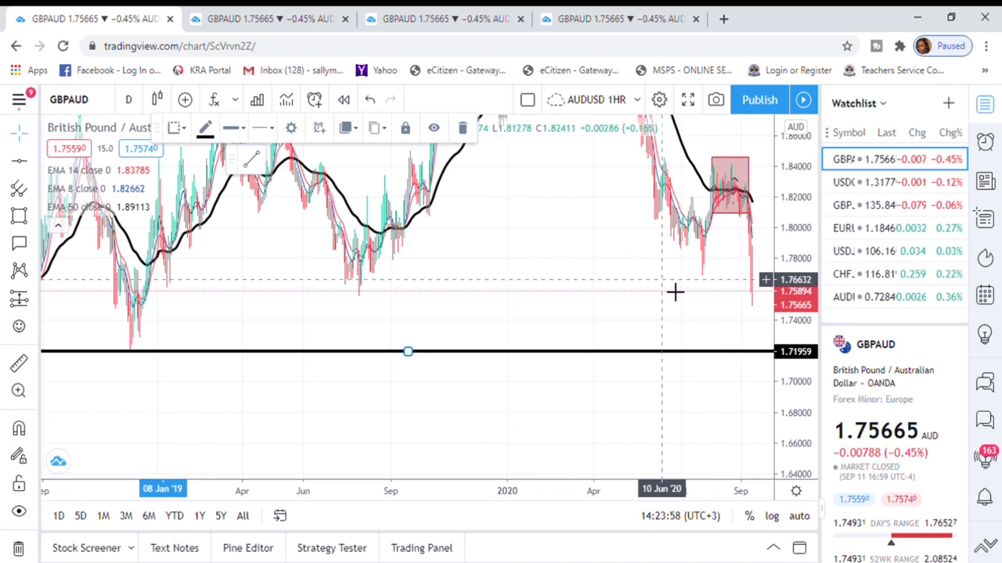
Examine the decline from the April 2020 peak through the rectangle to the September 2020 candles, relative to the two horizontal levels
{"action": "scroll", "coordinate": [675, 290], "scroll_direction": "up", "scroll_amount": 3}
{"action": "left_click_drag", "start_coordinate": [702, 315], "coordinate": [563, 302]}
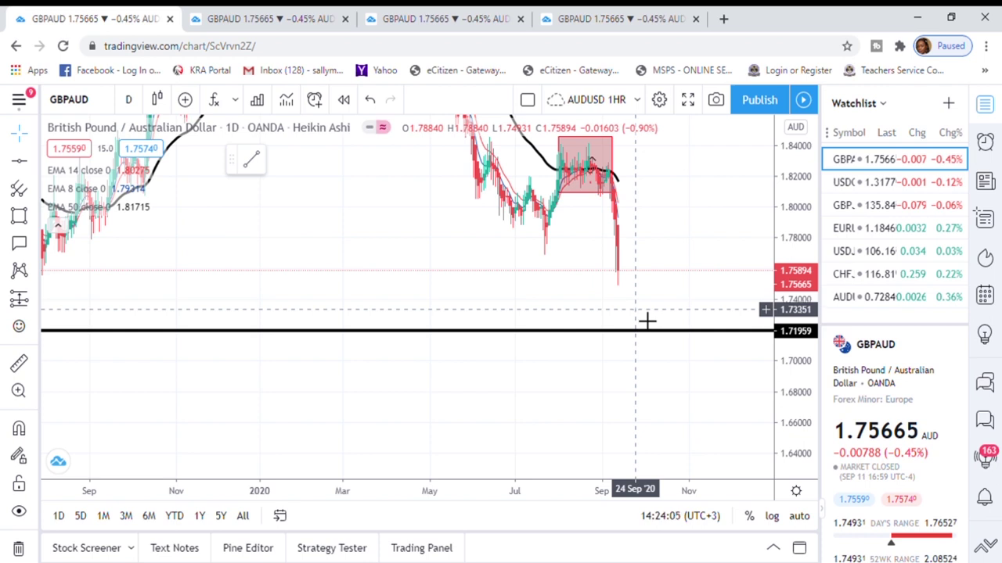
{"action": "left_click_drag", "start_coordinate": [668, 230], "coordinate": [745, 386]}
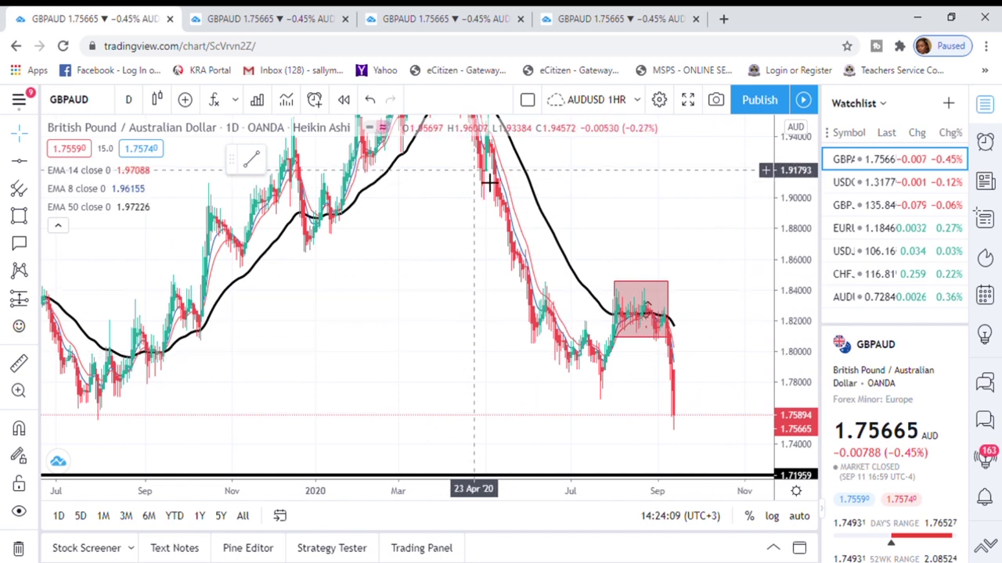
{"action": "left_click_drag", "start_coordinate": [729, 382], "coordinate": [680, 271]}
{"action": "scroll", "coordinate": [677, 306], "scroll_direction": "up", "scroll_amount": 2}
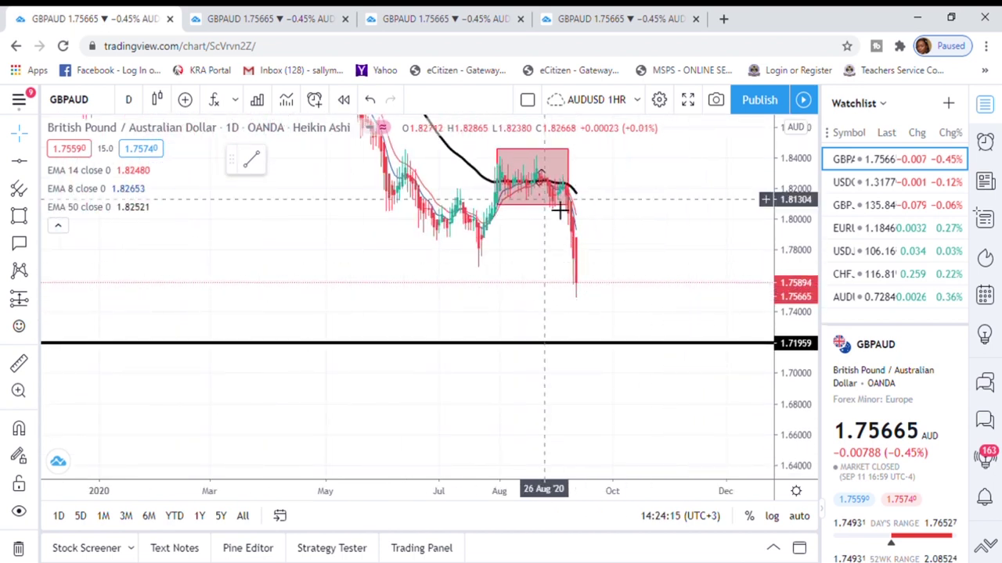
{"action": "left_click_drag", "start_coordinate": [652, 230], "coordinate": [626, 242]}
{"action": "scroll", "coordinate": [628, 252], "scroll_direction": "down", "scroll_amount": 1}
{"action": "left_click_drag", "start_coordinate": [686, 384], "coordinate": [659, 412]}
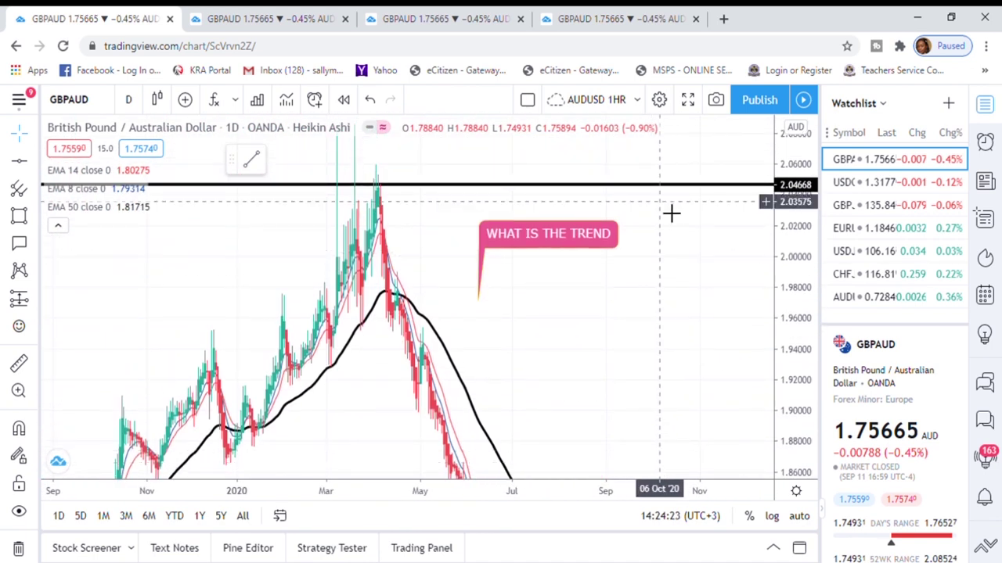
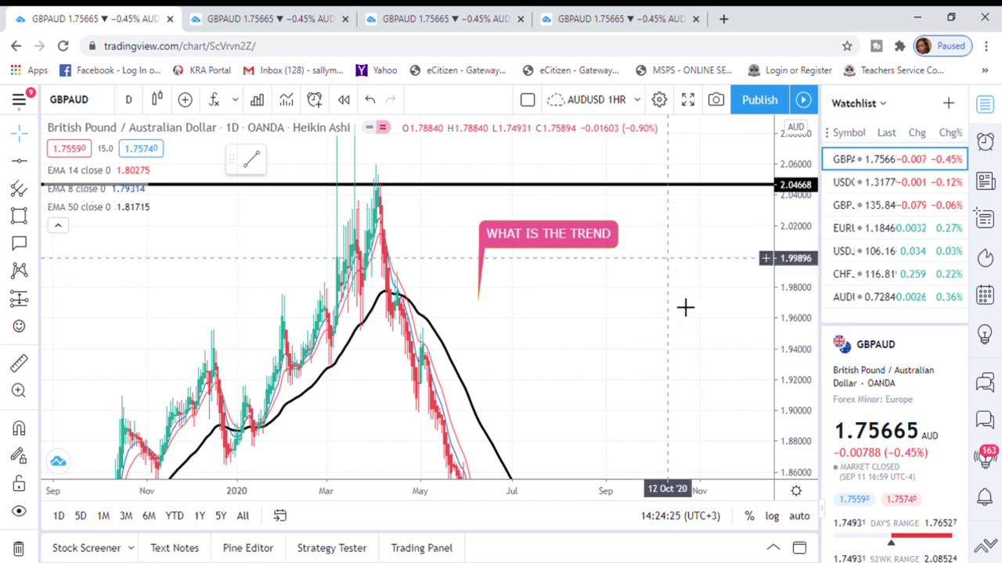
{"action": "left_click_drag", "start_coordinate": [736, 409], "coordinate": [711, 283]}
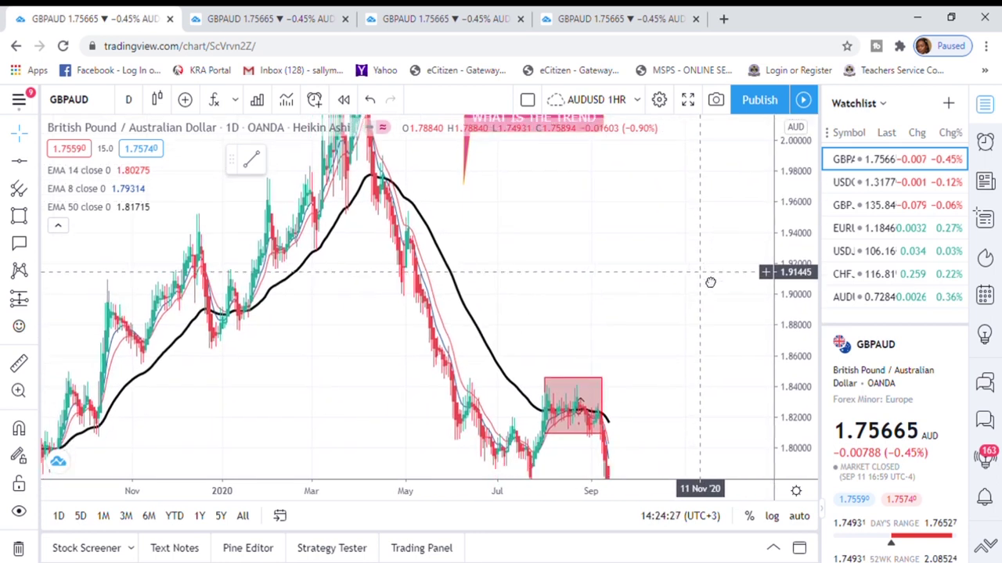
{"action": "left_click_drag", "start_coordinate": [686, 396], "coordinate": [699, 248]}
{"action": "scroll", "coordinate": [646, 320], "scroll_direction": "up", "scroll_amount": 5}
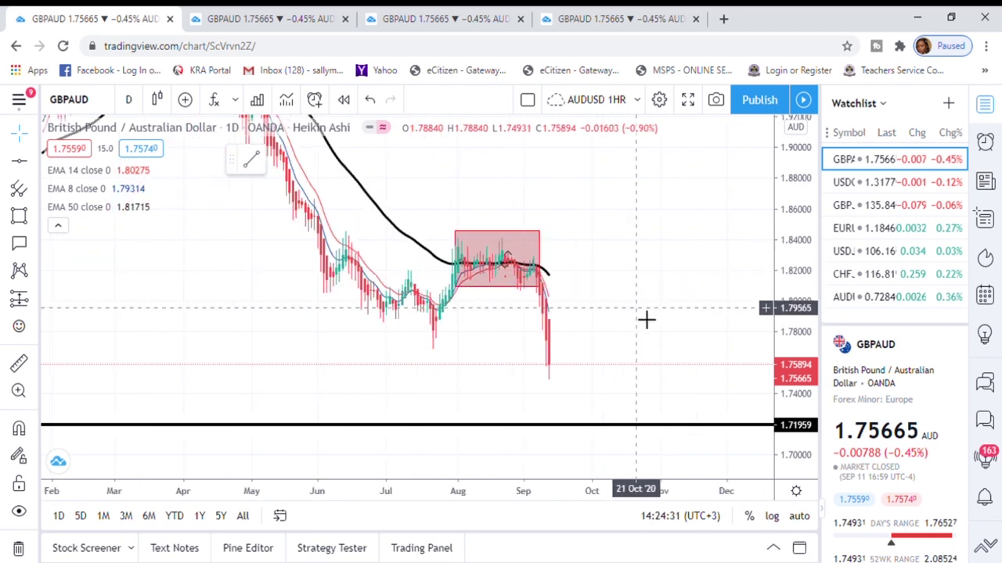
{"action": "left_click_drag", "start_coordinate": [635, 250], "coordinate": [709, 217]}
{"action": "scroll", "coordinate": [568, 275], "scroll_direction": "up", "scroll_amount": 3}
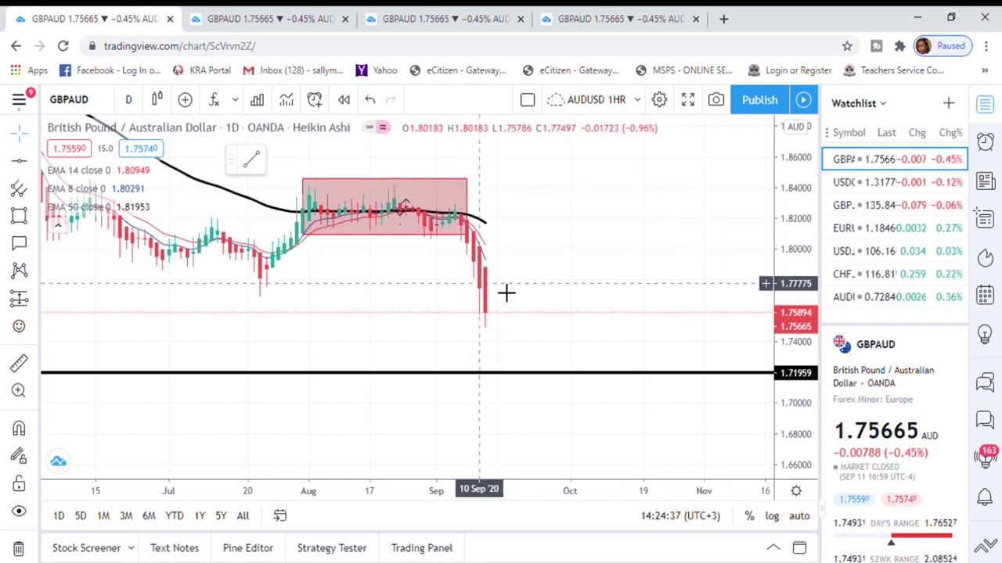
{"action": "scroll", "coordinate": [591, 273], "scroll_direction": "down", "scroll_amount": 2}
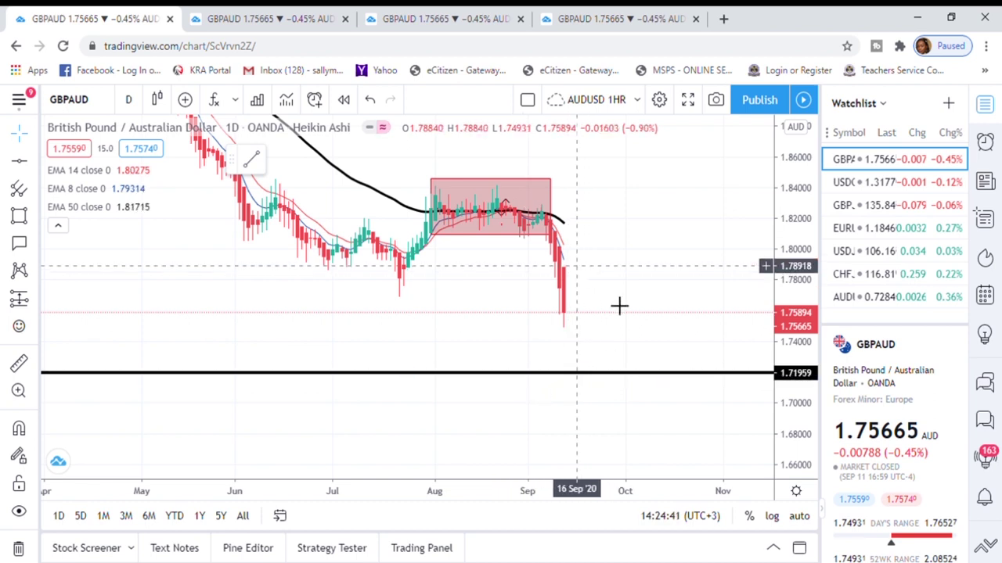
Place two more horizontal lines at 1.73748 and 1.72854, across the 2018 lows above the 1.71959 level
{"action": "scroll", "coordinate": [500, 351], "scroll_direction": "down", "scroll_amount": 2}
{"action": "left_click_drag", "start_coordinate": [255, 321], "coordinate": [595, 333]}
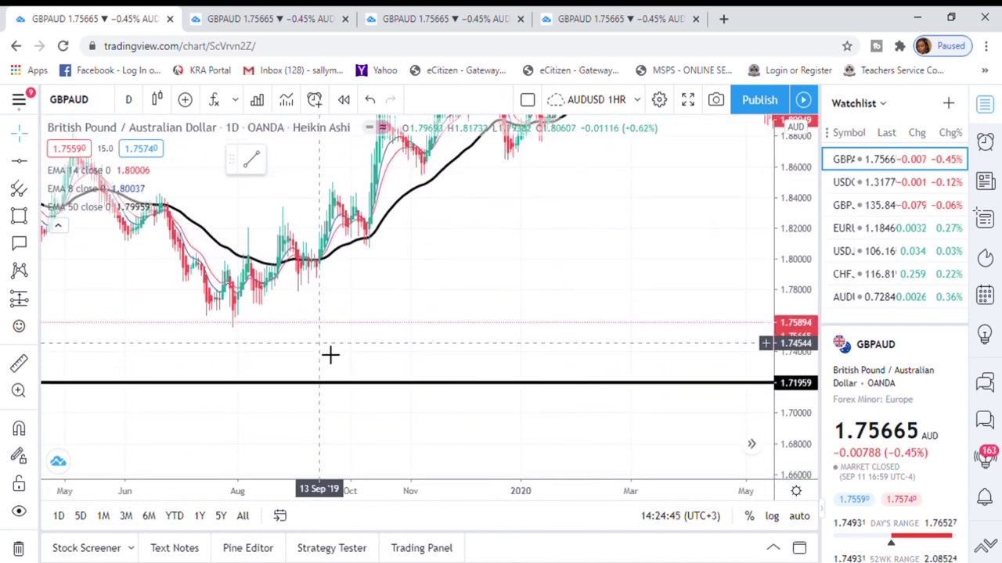
{"action": "scroll", "coordinate": [329, 355], "scroll_direction": "down", "scroll_amount": 4}
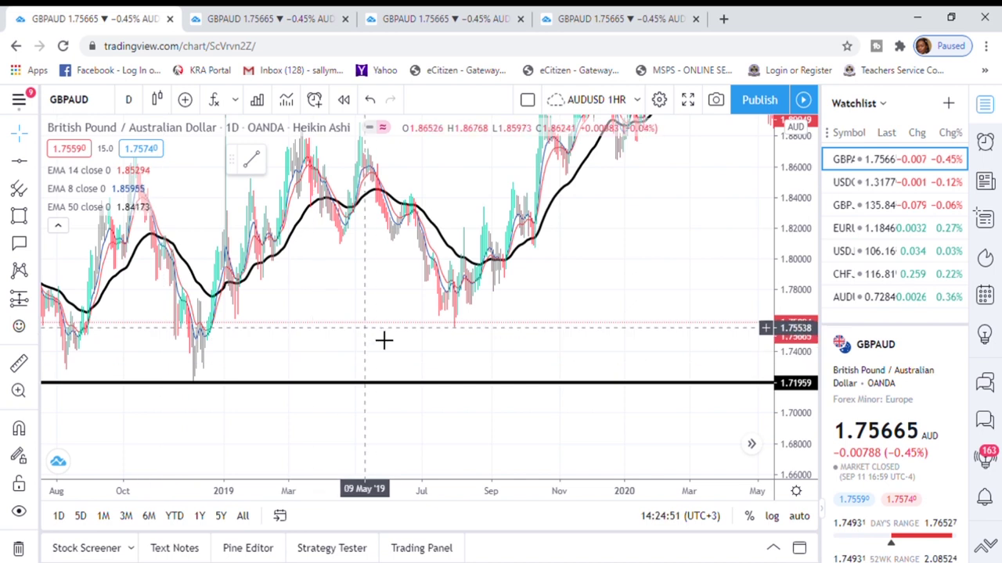
{"action": "scroll", "coordinate": [380, 340], "scroll_direction": "down", "scroll_amount": 3}
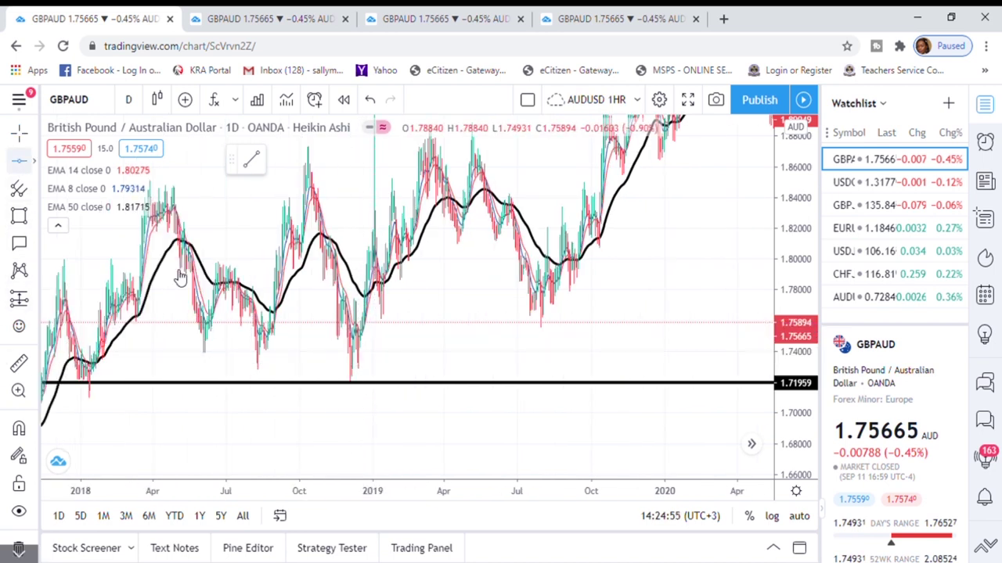
{"action": "left_click", "coordinate": [19, 161]}
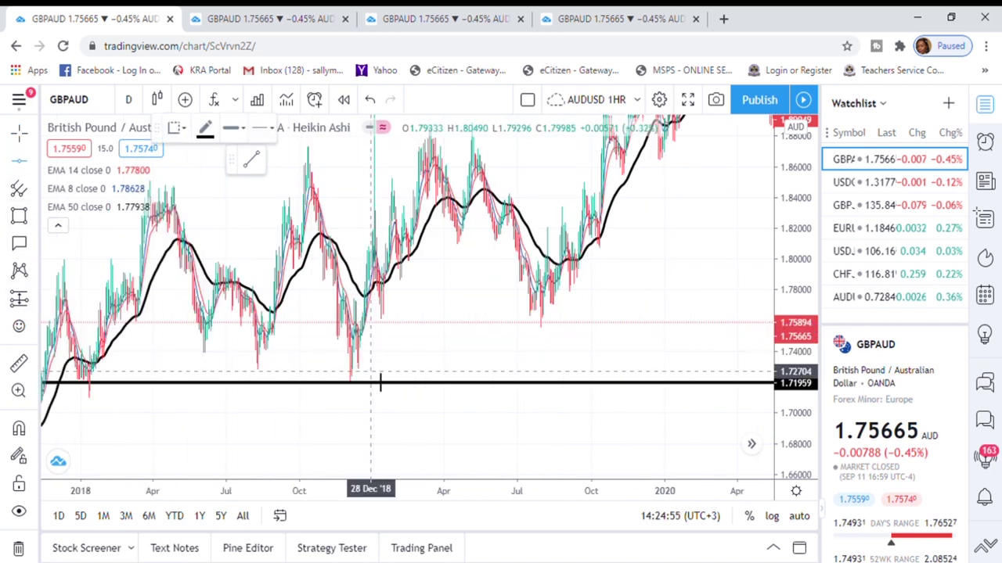
{"action": "left_click", "coordinate": [498, 367]}
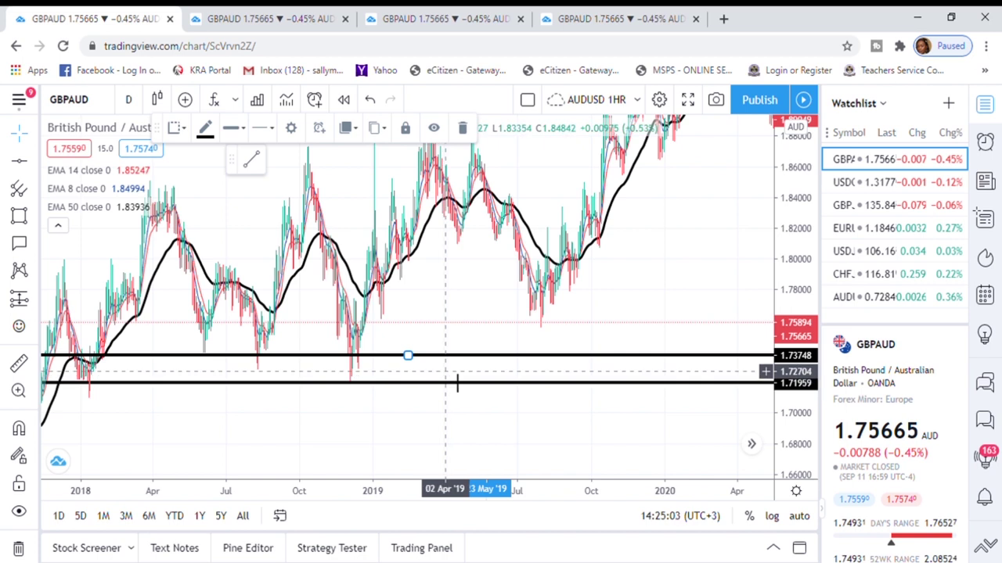
{"action": "left_click", "coordinate": [19, 160]}
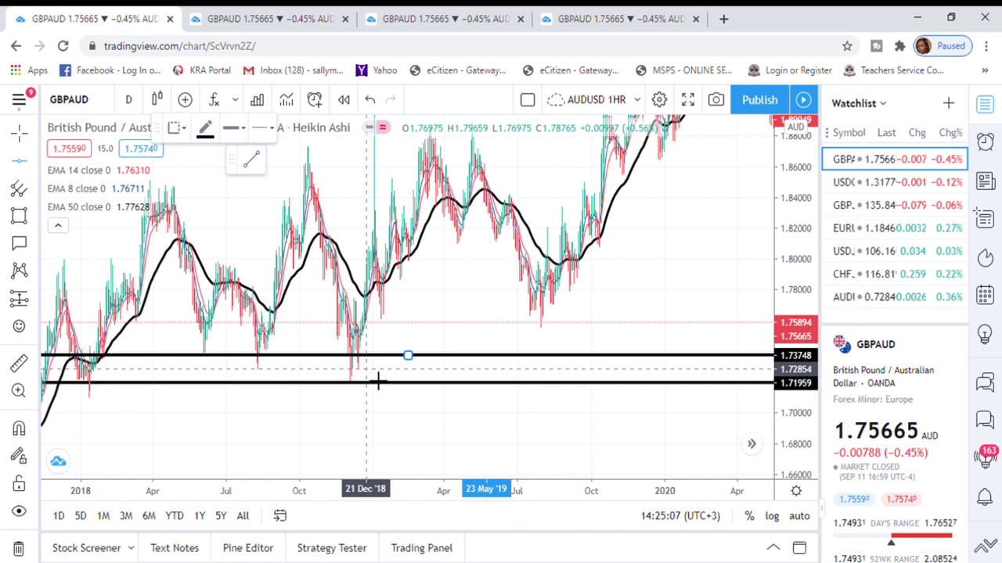
{"action": "left_click", "coordinate": [378, 382]}
Examine the September 2020 breakdown from the rectangle against the three lower horizontal levels and the overall daily trend
{"action": "scroll", "coordinate": [509, 425], "scroll_direction": "up", "scroll_amount": 2}
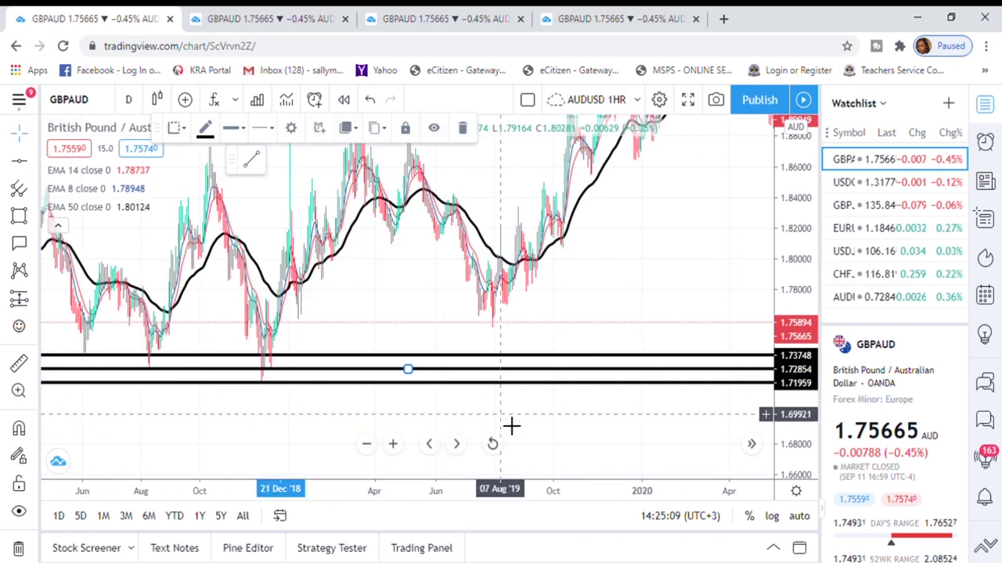
{"action": "left_click_drag", "start_coordinate": [592, 324], "coordinate": [340, 277]}
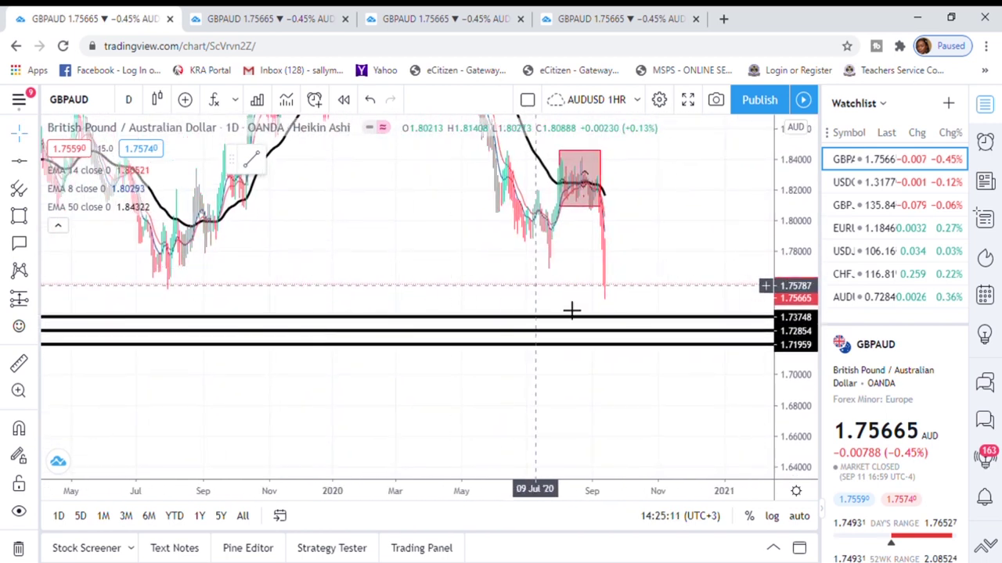
{"action": "scroll", "coordinate": [670, 280], "scroll_direction": "up", "scroll_amount": 2}
{"action": "left_click_drag", "start_coordinate": [776, 167], "coordinate": [756, 351]}
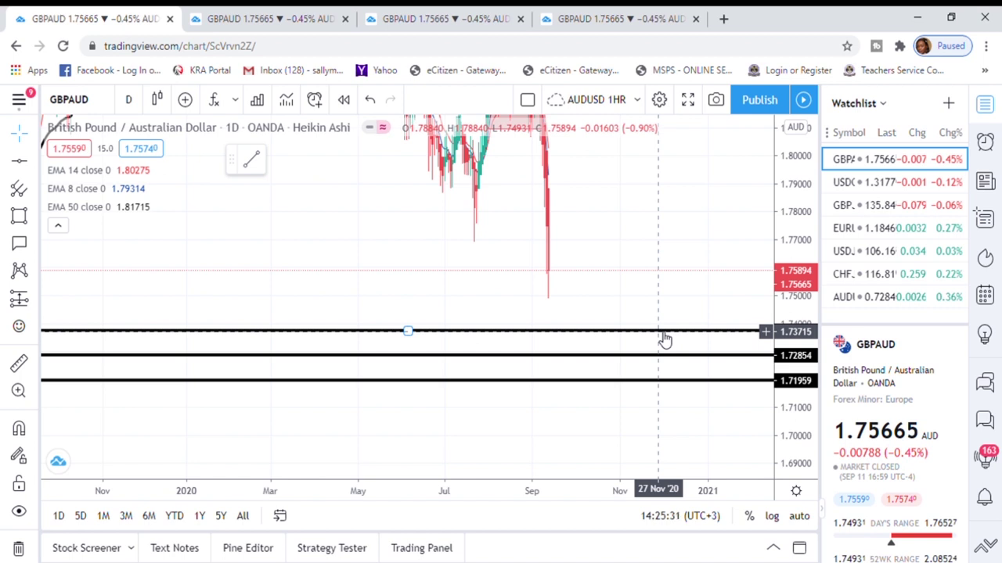
{"action": "scroll", "coordinate": [664, 338], "scroll_direction": "up", "scroll_amount": 2}
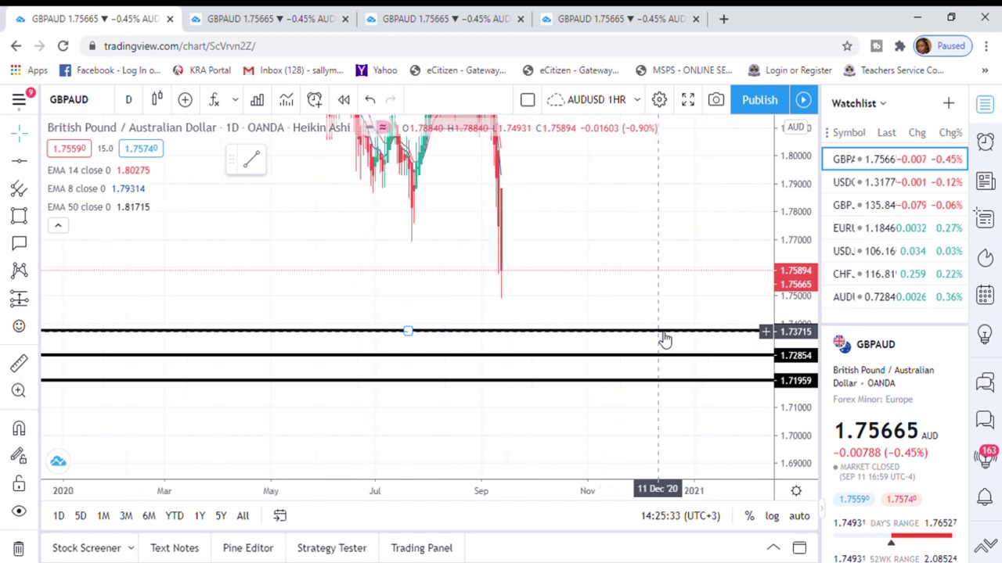
{"action": "left_click_drag", "start_coordinate": [617, 252], "coordinate": [712, 394]}
{"action": "left_click_drag", "start_coordinate": [794, 194], "coordinate": [807, 317]}
{"action": "scroll", "coordinate": [655, 266], "scroll_direction": "down", "scroll_amount": 3}
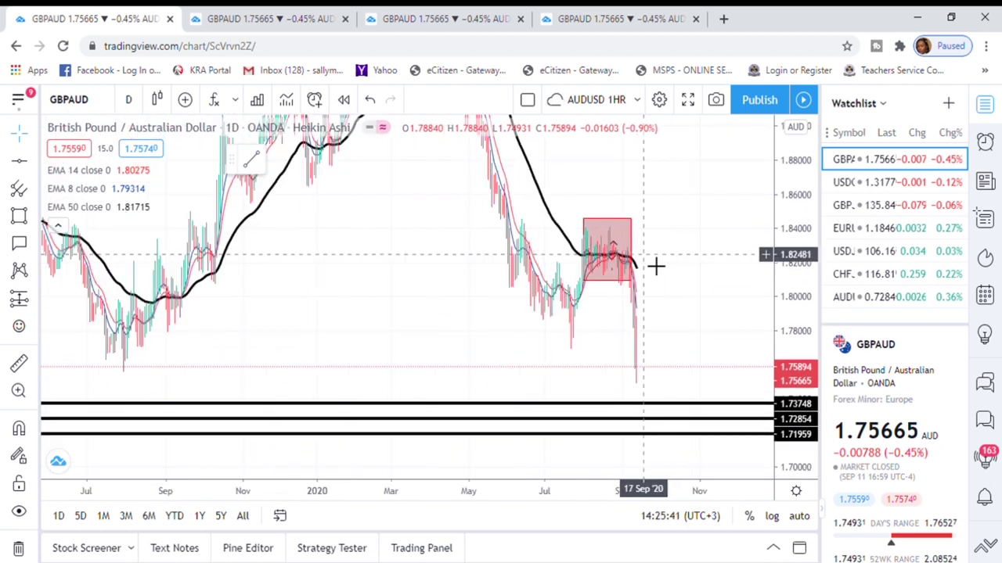
{"action": "left_click_drag", "start_coordinate": [667, 220], "coordinate": [663, 384]}
{"action": "left_click_drag", "start_coordinate": [794, 186], "coordinate": [796, 298]}
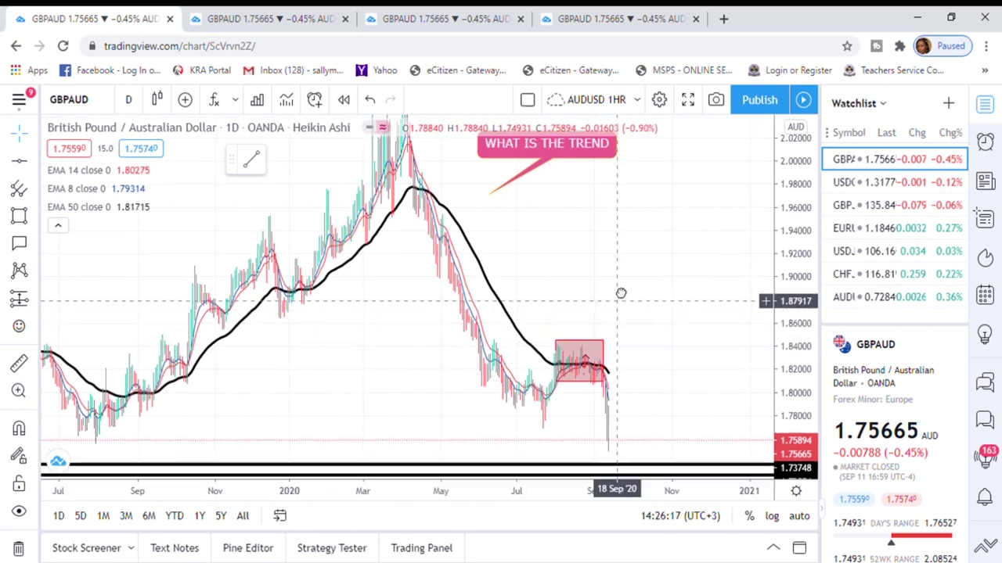
{"action": "scroll", "coordinate": [684, 313], "scroll_direction": "up", "scroll_amount": 3}
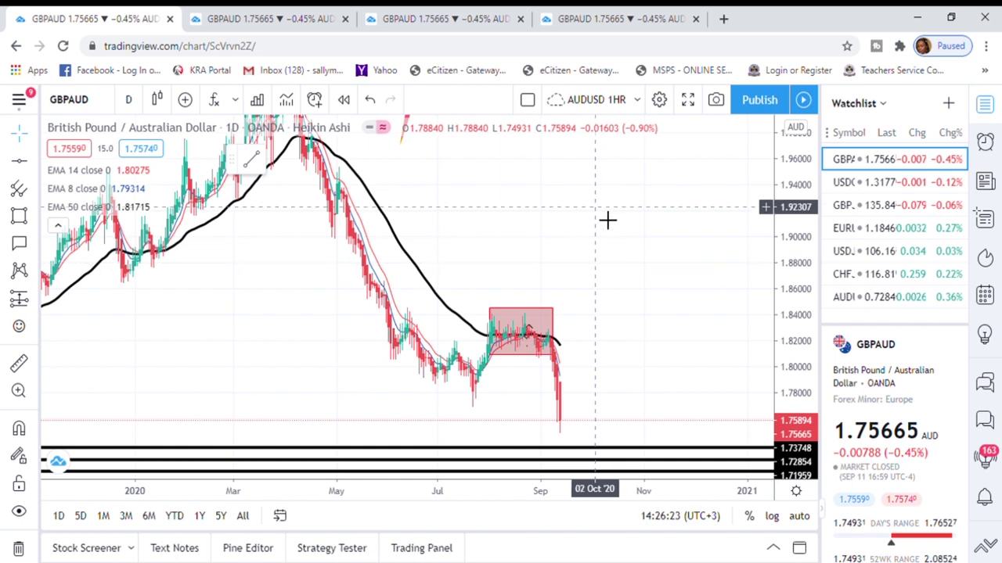
Delete the five blue price labels above the late-July and August 2020 highs on the 4-hour chart
{"action": "left_click", "coordinate": [262, 23]}
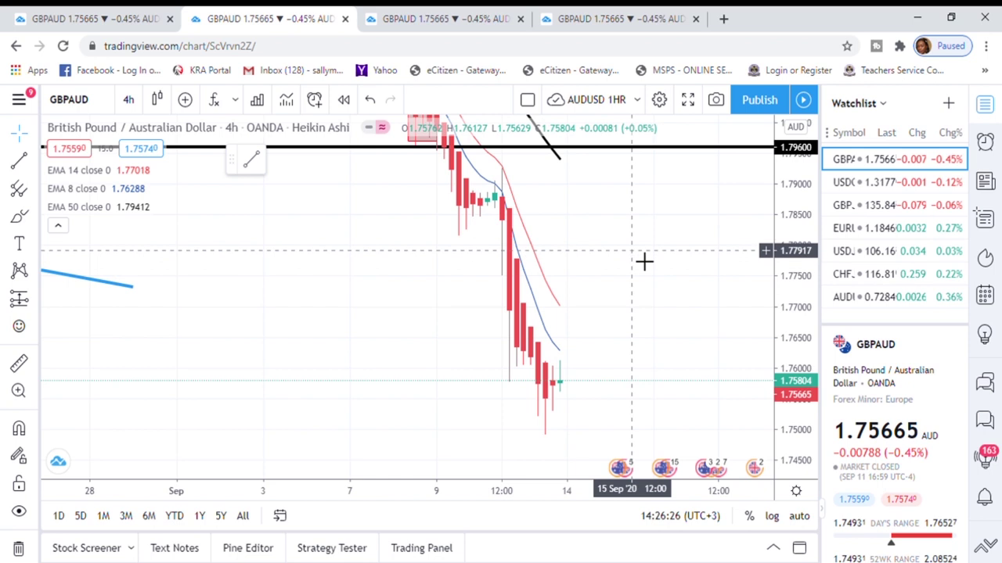
{"action": "scroll", "coordinate": [678, 318], "scroll_direction": "down", "scroll_amount": 5}
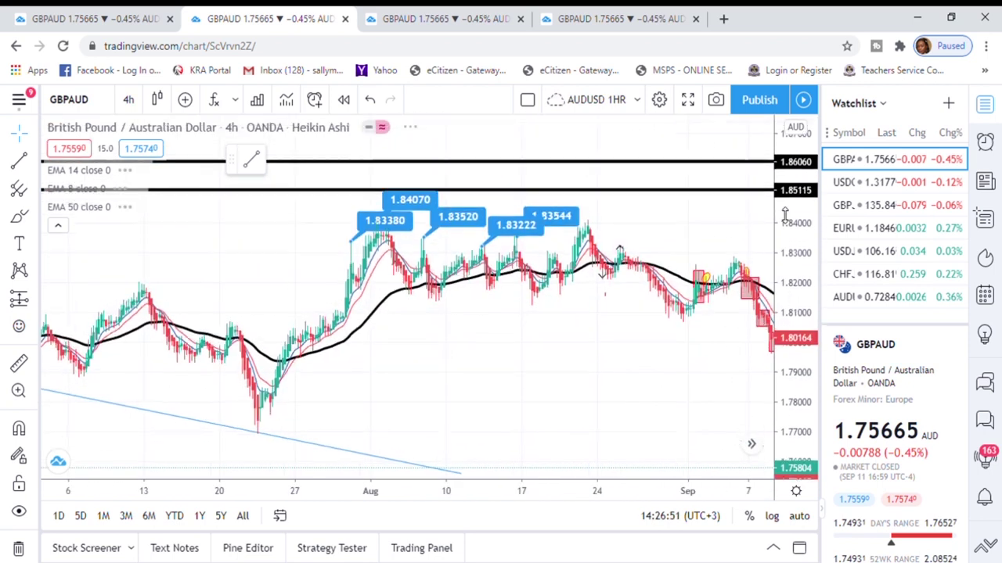
{"action": "scroll", "coordinate": [624, 311], "scroll_direction": "up", "scroll_amount": 2}
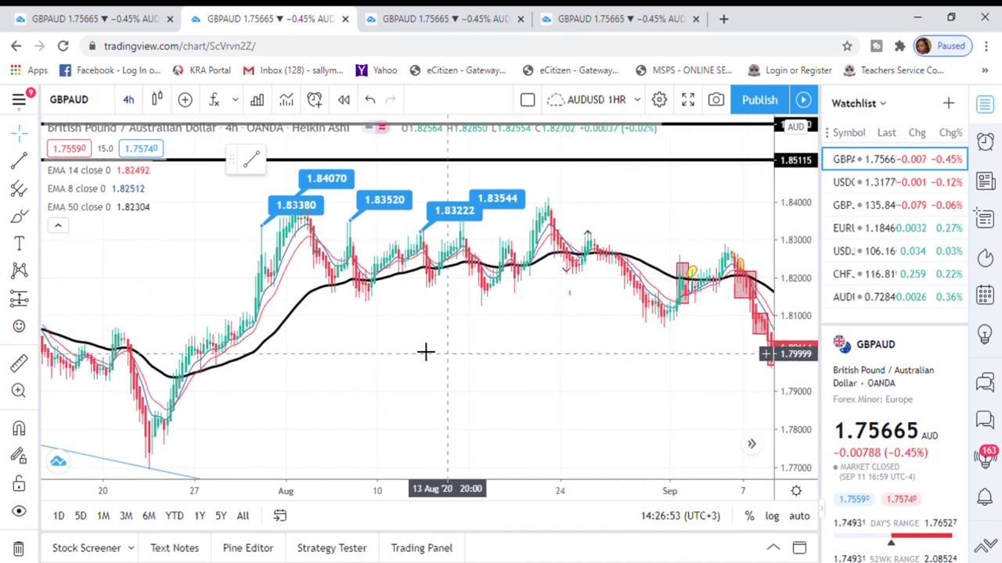
{"action": "left_click", "coordinate": [460, 217]}
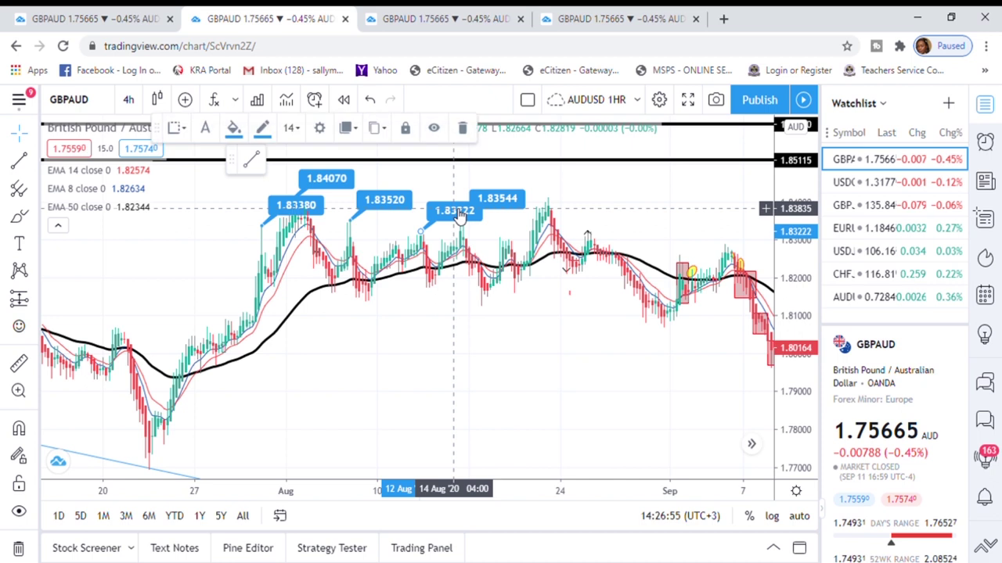
{"action": "left_click", "coordinate": [462, 129]}
{"action": "left_click", "coordinate": [513, 199]}
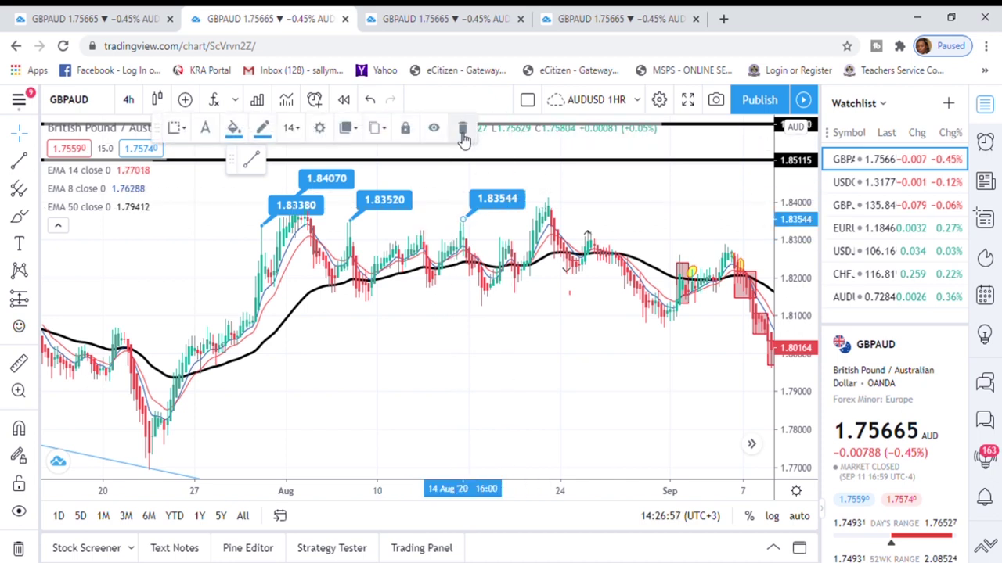
{"action": "left_click", "coordinate": [466, 130]}
{"action": "left_click", "coordinate": [384, 199]}
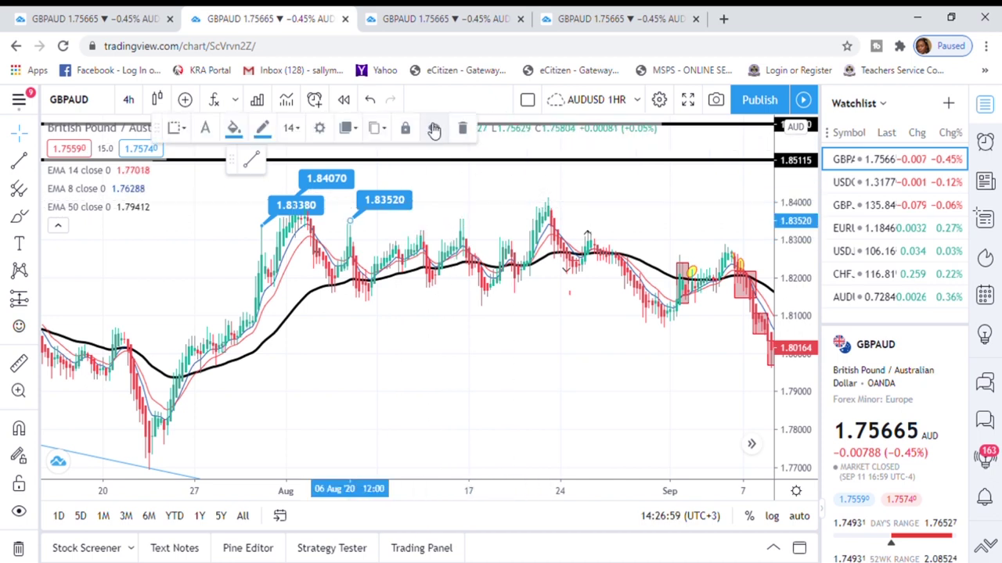
{"action": "left_click", "coordinate": [464, 129]}
{"action": "left_click", "coordinate": [333, 179]}
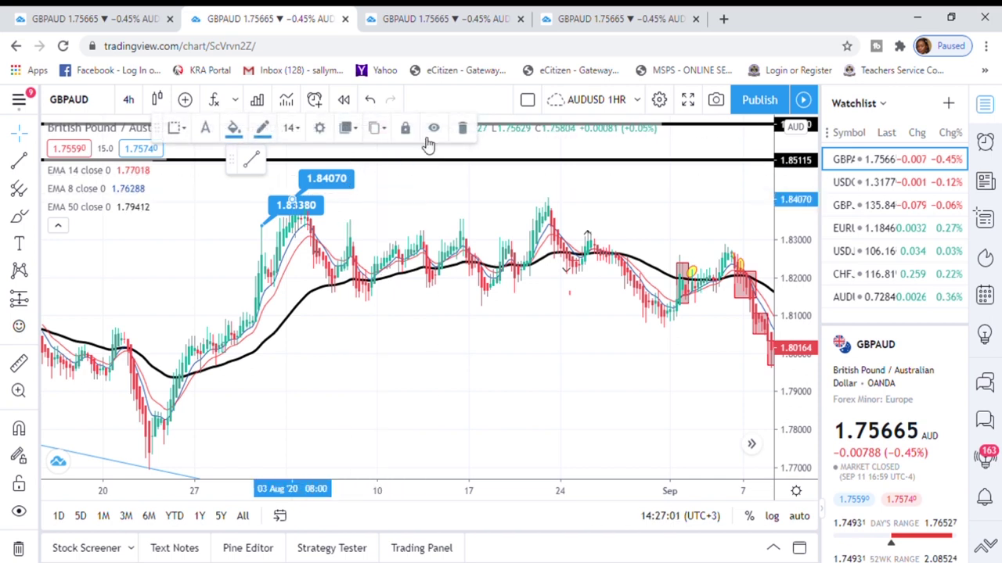
{"action": "left_click", "coordinate": [476, 130]}
{"action": "left_click", "coordinate": [296, 205]}
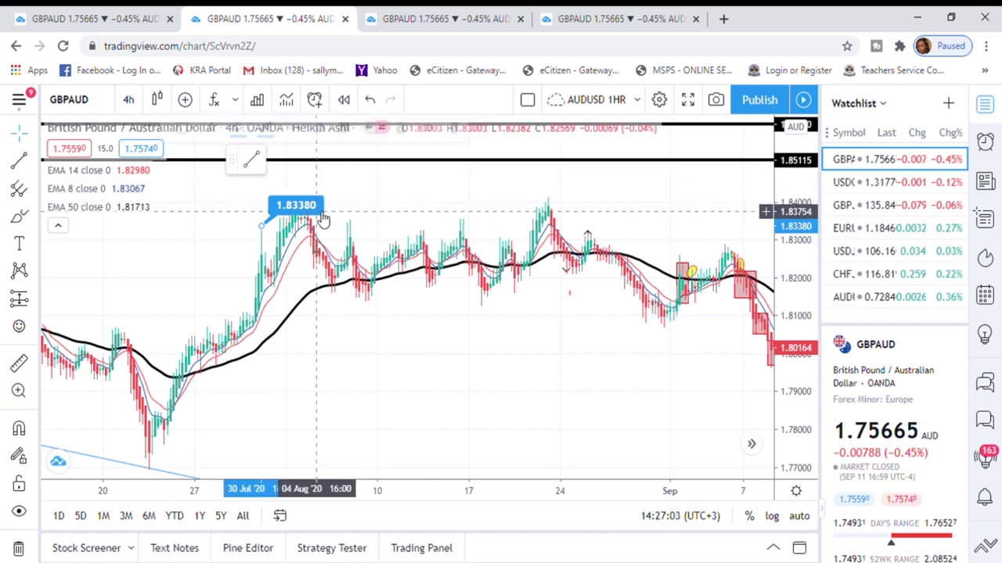
{"action": "left_click", "coordinate": [467, 130]}
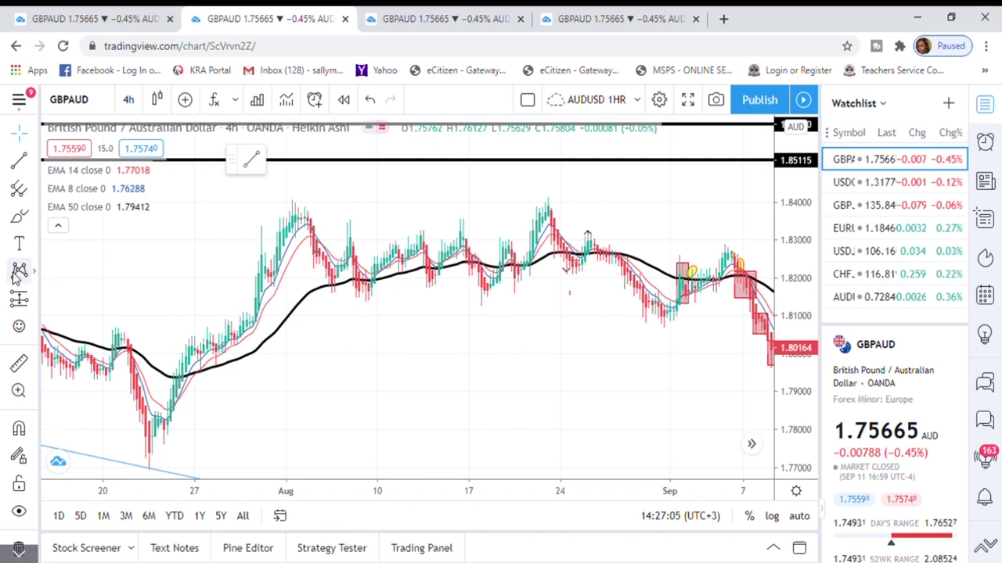
Draw a rectangle around the August 2020 consolidation from 31 July to 27 August, between about 1.84098 and 1.81311
{"action": "left_click", "coordinate": [33, 216]}
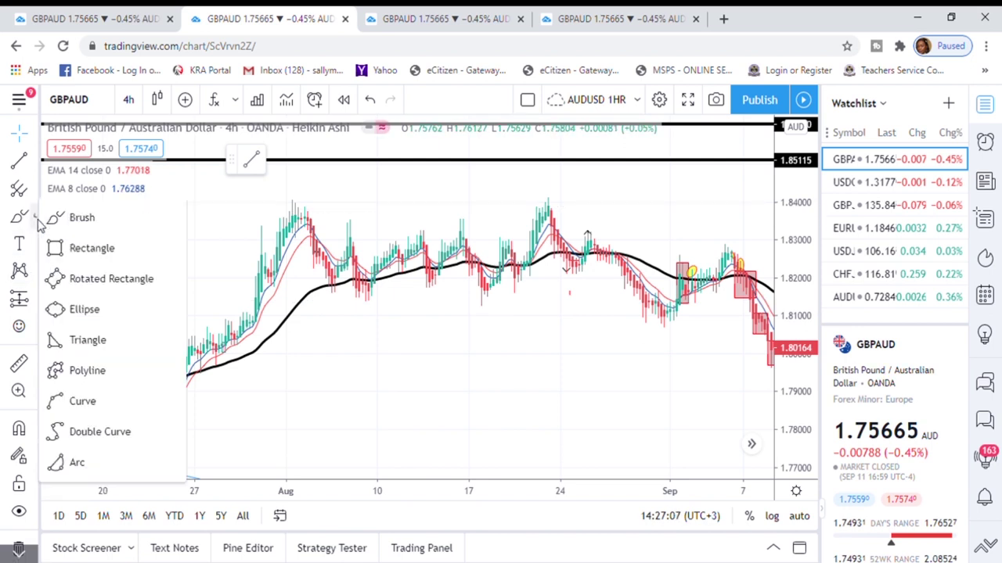
{"action": "left_click", "coordinate": [84, 249]}
{"action": "mouse_move", "coordinate": [268, 191]}
{"action": "left_mouse_down"}
{"action": "mouse_move", "coordinate": [559, 253]}
{"action": "mouse_move", "coordinate": [623, 290]}
{"action": "mouse_move", "coordinate": [627, 303]}
{"action": "left_mouse_up"}
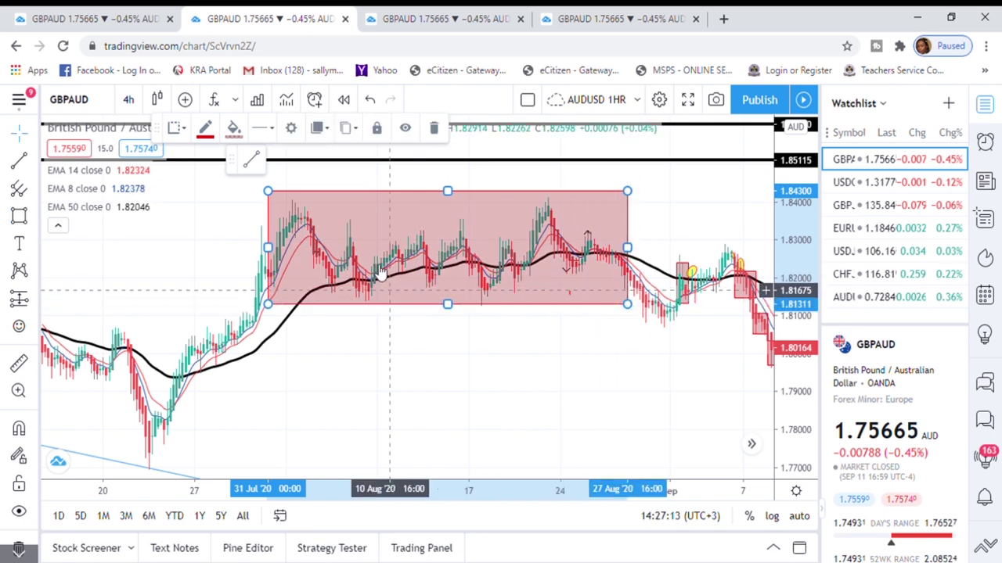
{"action": "left_click_drag", "start_coordinate": [452, 210], "coordinate": [450, 218]}
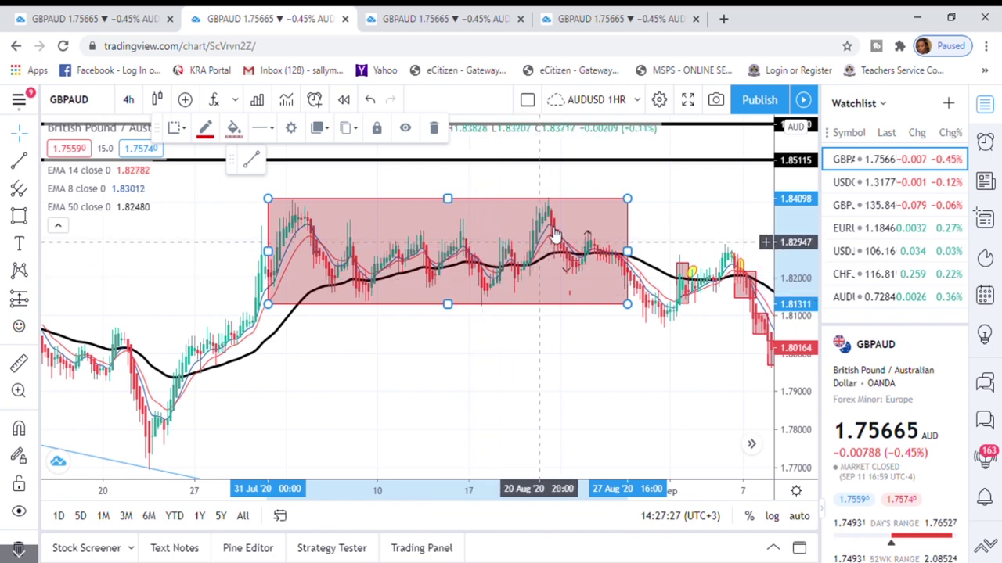
Extend the consolidation rectangle to 7 September 2020 and lower its base to about 1.80631
{"action": "scroll", "coordinate": [628, 274], "scroll_direction": "up", "scroll_amount": 2}
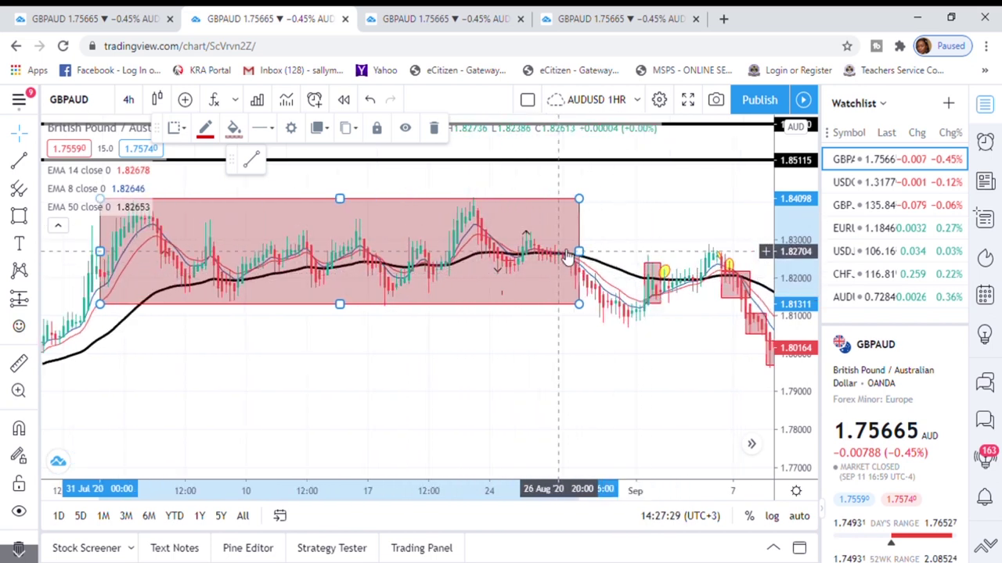
{"action": "left_click_drag", "start_coordinate": [792, 238], "coordinate": [779, 133]}
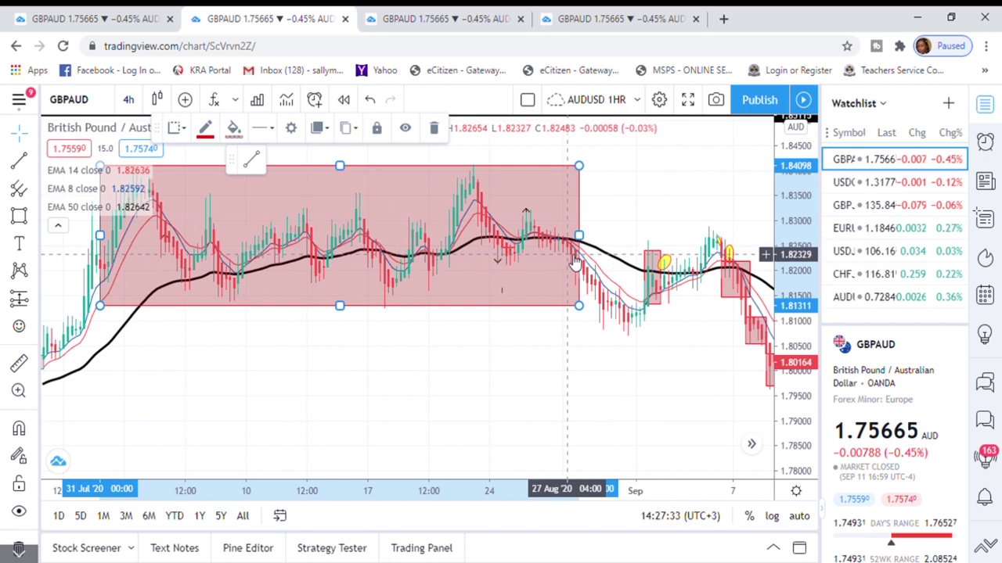
{"action": "left_click_drag", "start_coordinate": [640, 238], "coordinate": [737, 235]}
{"action": "left_click_drag", "start_coordinate": [419, 306], "coordinate": [435, 351]}
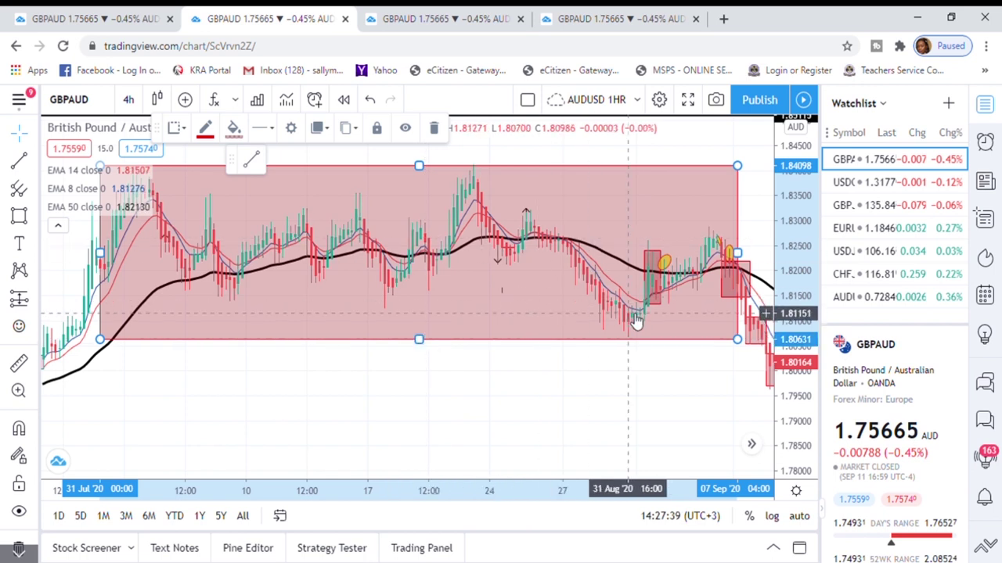
Measure the late-August 2020 price drop inside the rectangle, starting from about 1.82619 on 27 August
{"action": "left_click", "coordinate": [17, 366]}
{"action": "left_click", "coordinate": [601, 242]}
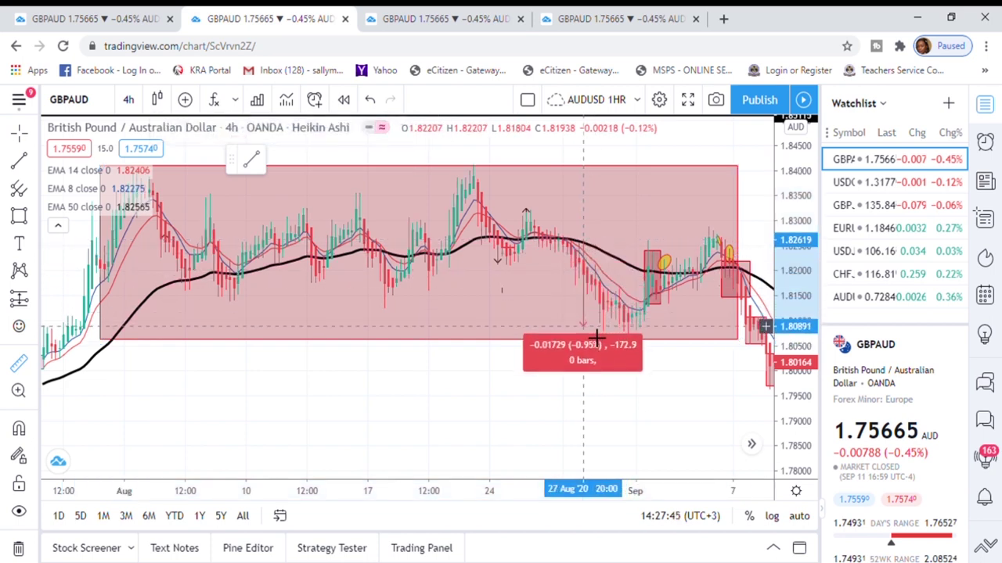
{"action": "left_click", "coordinate": [602, 330]}
{"action": "left_click", "coordinate": [628, 347]}
Delete the three small red rectangles marking the September 2020 decline at the end of the large consolidation rectangle
{"action": "left_click_drag", "start_coordinate": [620, 399], "coordinate": [552, 384]}
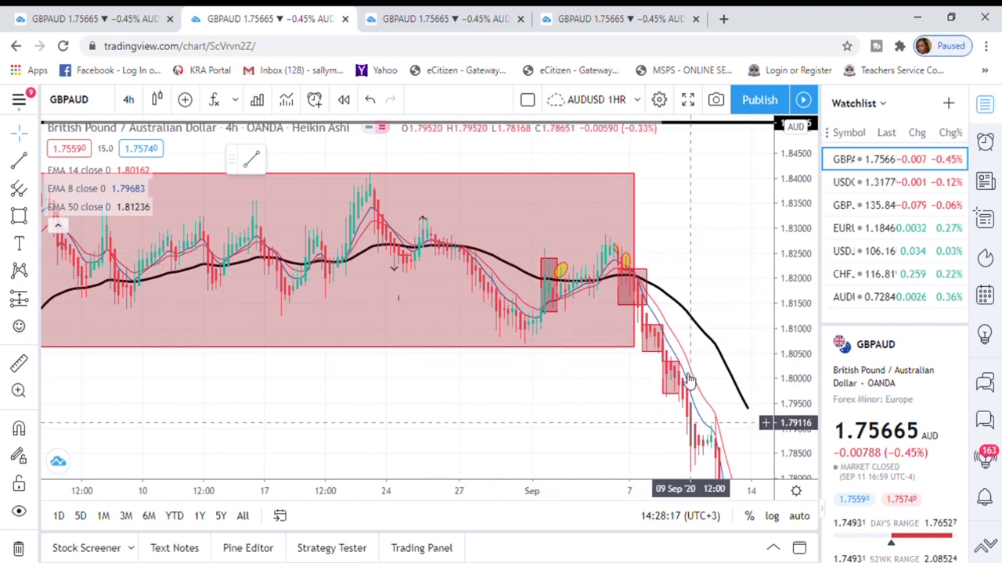
{"action": "scroll", "coordinate": [677, 274], "scroll_direction": "up", "scroll_amount": 1}
{"action": "left_click_drag", "start_coordinate": [676, 254], "coordinate": [684, 197]}
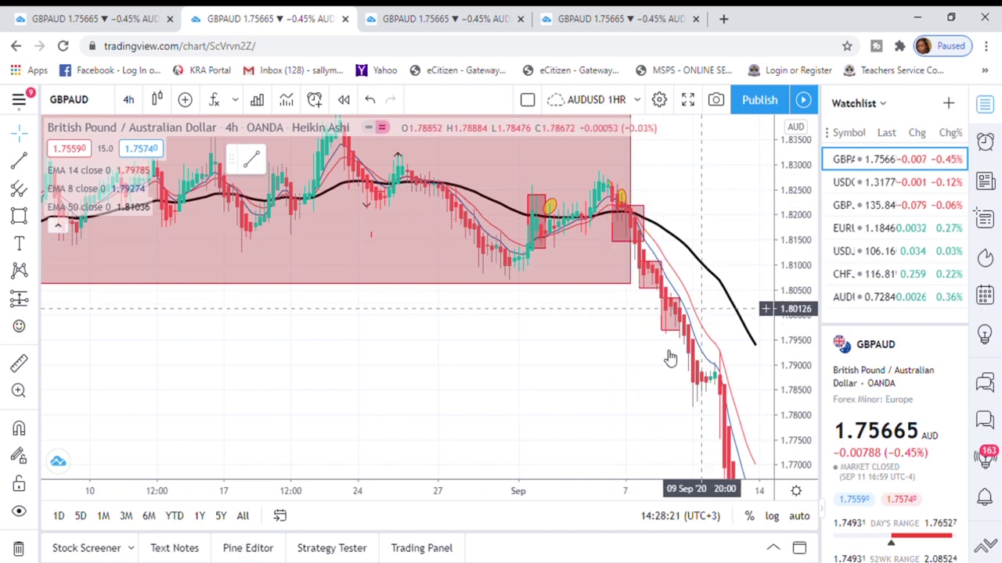
{"action": "left_click_drag", "start_coordinate": [640, 402], "coordinate": [610, 353]}
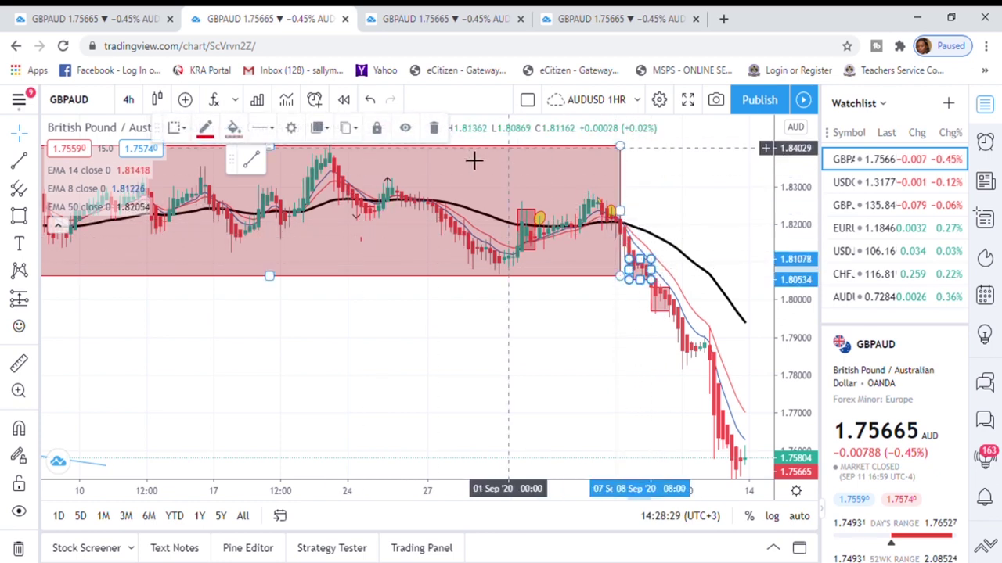
{"action": "left_click", "coordinate": [660, 297]}
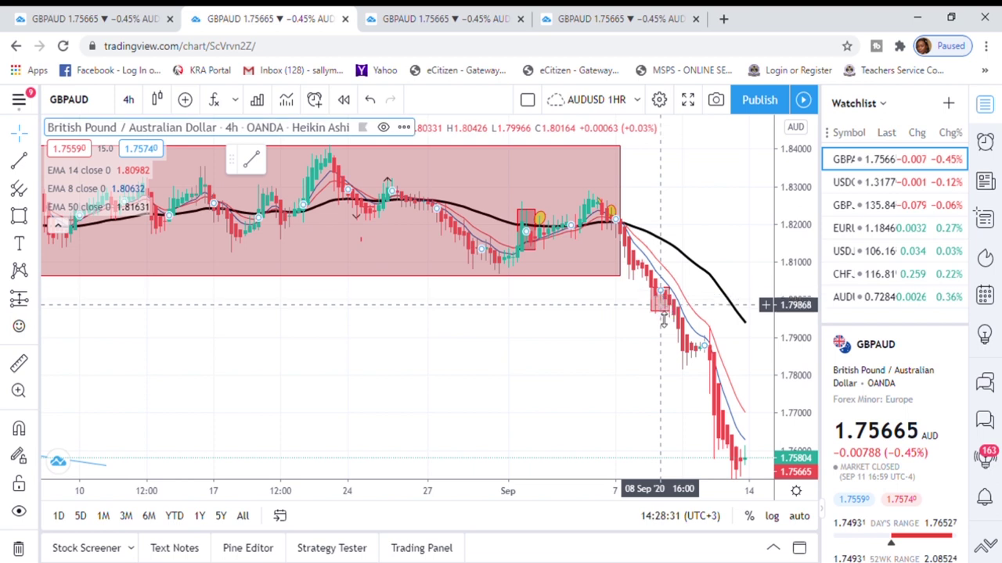
{"action": "left_click", "coordinate": [603, 315]}
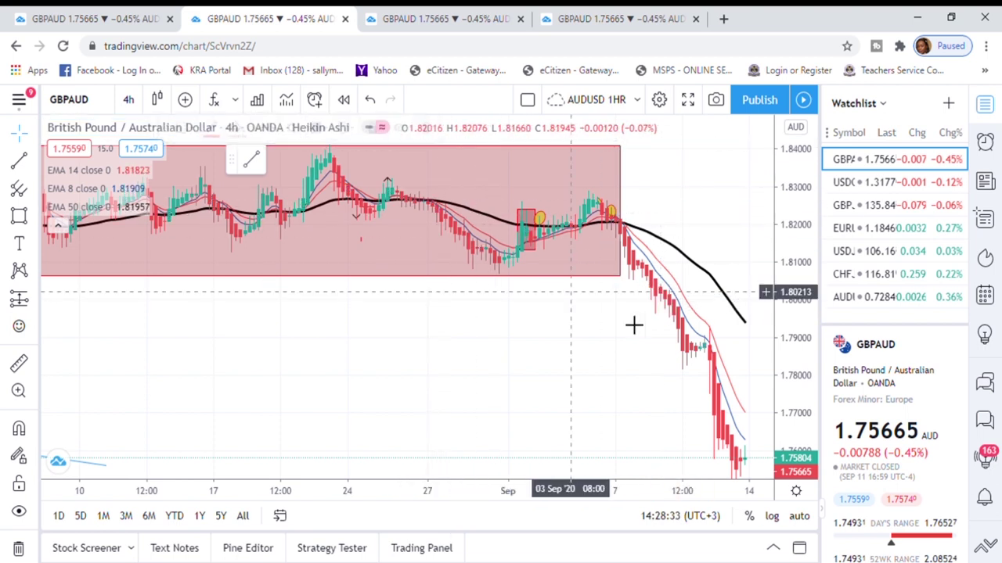
Place a Short Position at the 7 September 2020 breakdown below the 50 EMA, with its entry at about 1.82182
{"action": "scroll", "coordinate": [662, 376], "scroll_direction": "down", "scroll_amount": 2}
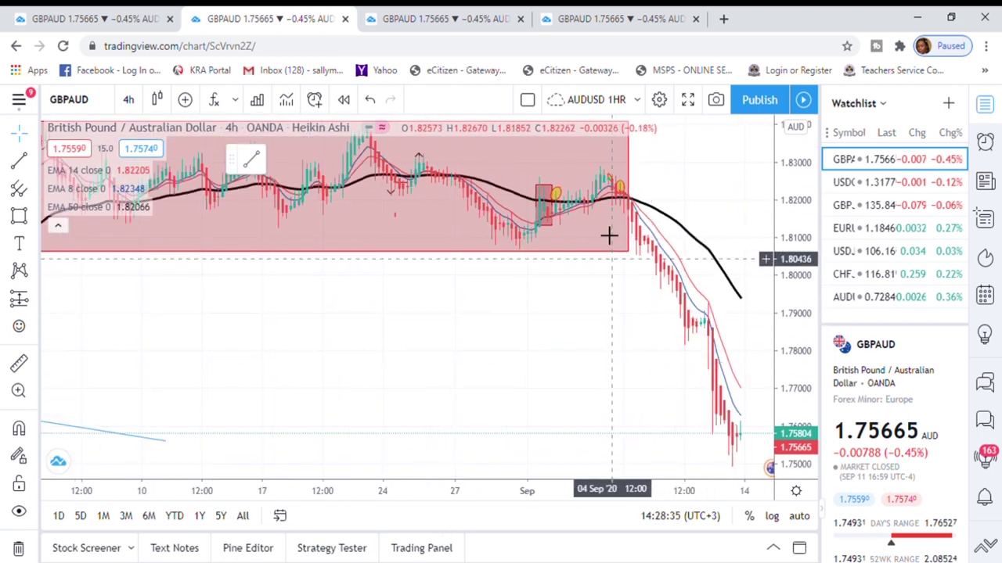
{"action": "left_click", "coordinate": [617, 200]}
{"action": "scroll", "coordinate": [622, 203], "scroll_direction": "up", "scroll_amount": 2}
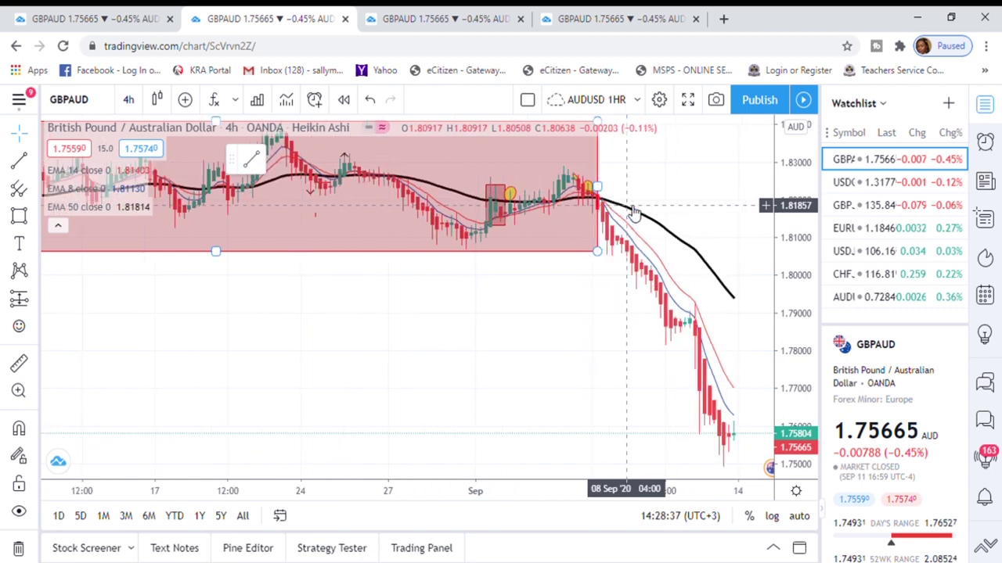
{"action": "left_click_drag", "start_coordinate": [799, 241], "coordinate": [784, 174]}
{"action": "left_click_drag", "start_coordinate": [730, 216], "coordinate": [727, 259]}
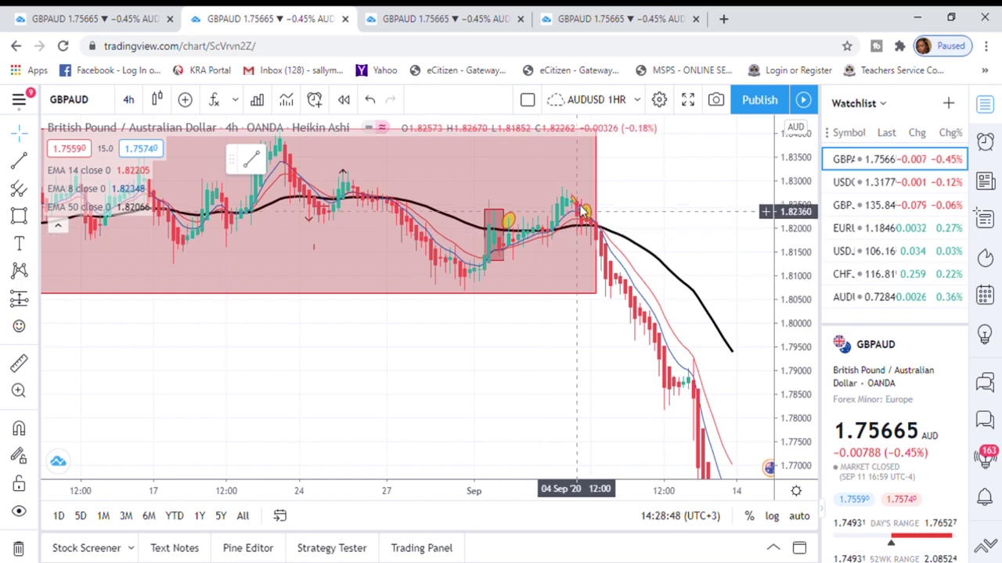
{"action": "left_click_drag", "start_coordinate": [614, 242], "coordinate": [532, 255]}
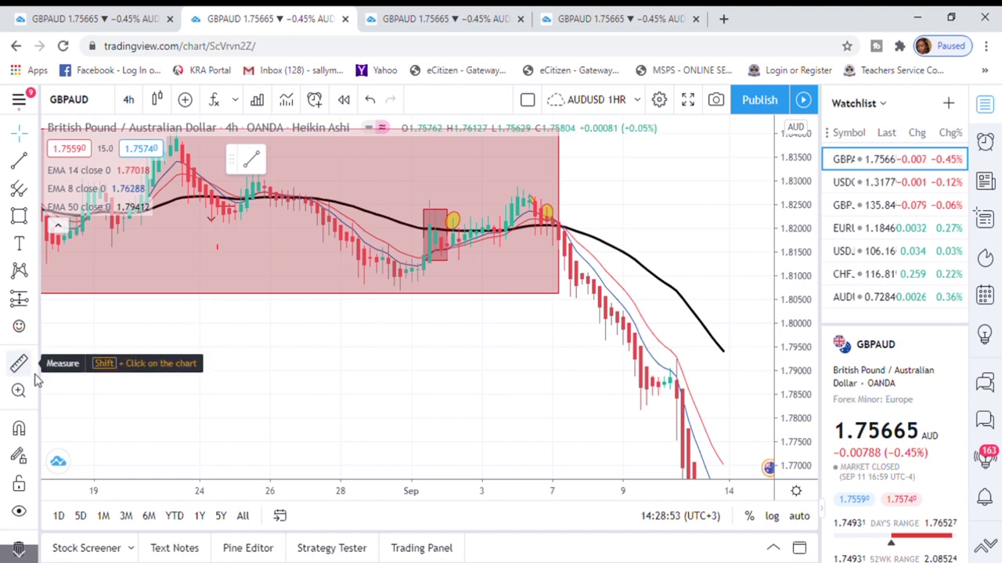
{"action": "left_click", "coordinate": [33, 302]}
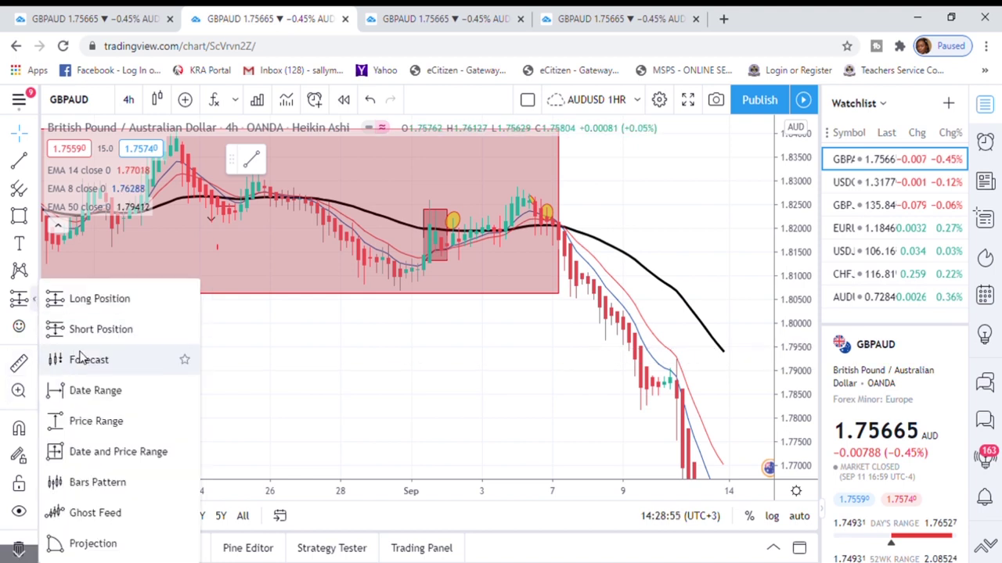
{"action": "left_click", "coordinate": [116, 335]}
{"action": "left_click", "coordinate": [571, 228]}
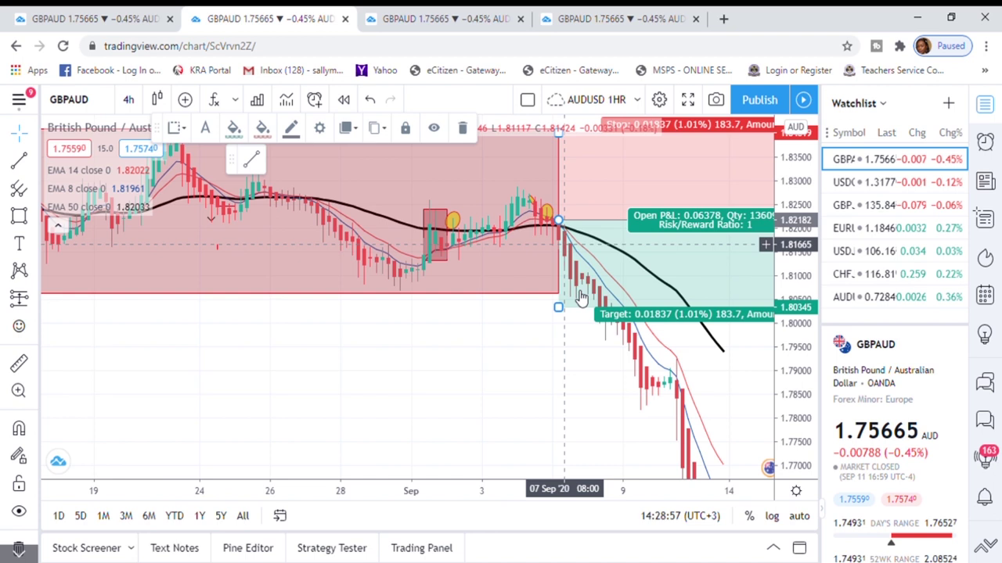
Set the short position's stop to about 1.82747 and its target to about 1.80841
{"action": "left_click_drag", "start_coordinate": [550, 320], "coordinate": [540, 417]}
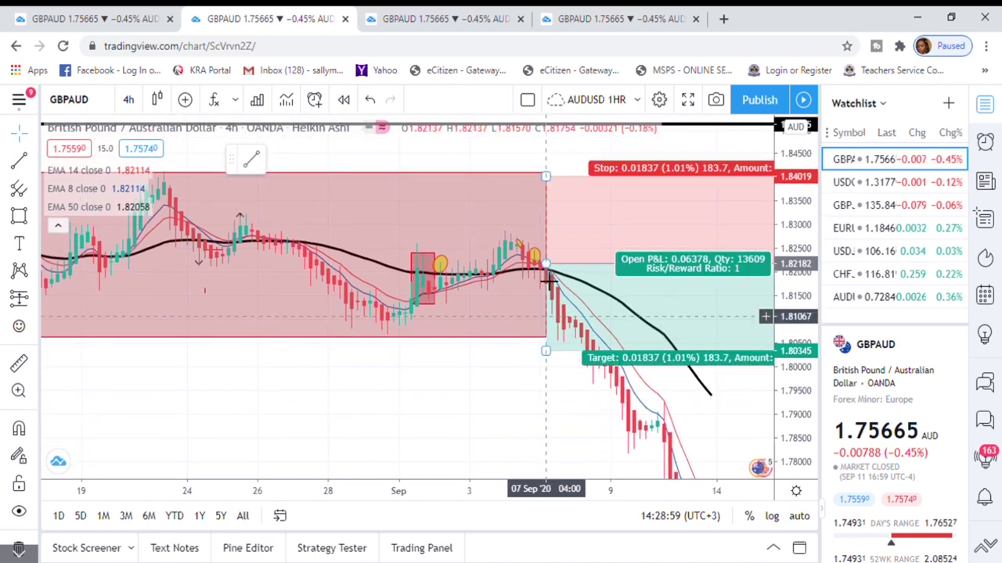
{"action": "left_click_drag", "start_coordinate": [546, 177], "coordinate": [561, 249]}
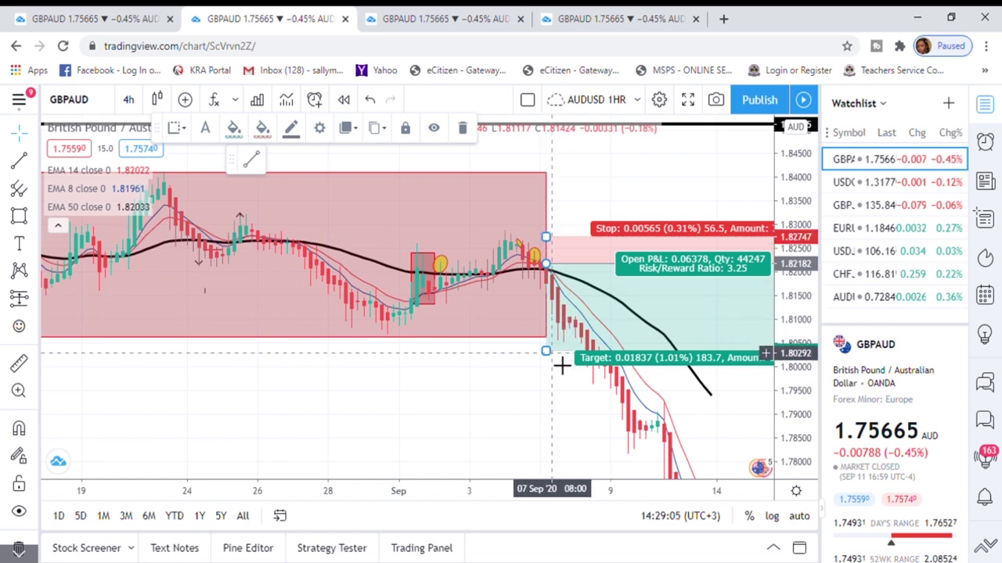
{"action": "left_click_drag", "start_coordinate": [561, 364], "coordinate": [556, 360]}
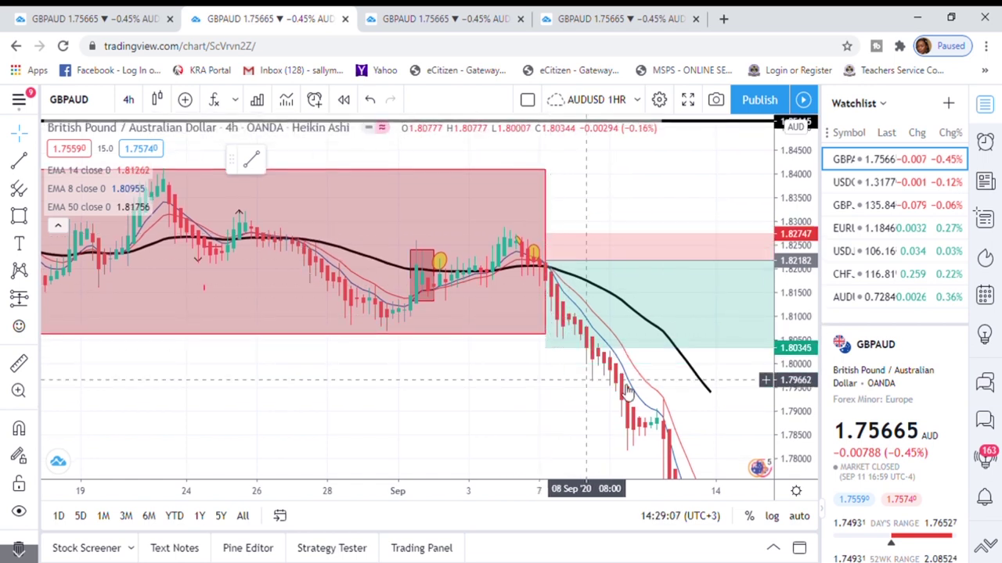
{"action": "left_click_drag", "start_coordinate": [515, 429], "coordinate": [469, 289]}
{"action": "mouse_move", "coordinate": [504, 244]}
{"action": "left_mouse_down"}
{"action": "mouse_move", "coordinate": [508, 233]}
{"action": "mouse_move", "coordinate": [538, 438]}
{"action": "mouse_move", "coordinate": [496, 240]}
{"action": "left_mouse_up"}
{"action": "left_click_drag", "start_coordinate": [447, 274], "coordinate": [481, 379]}
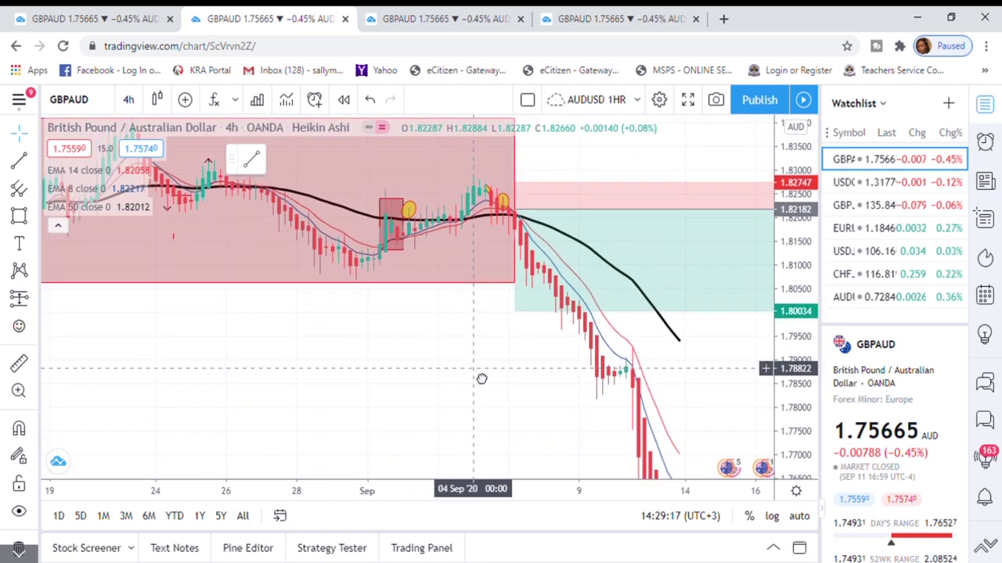
{"action": "mouse_move", "coordinate": [528, 313]}
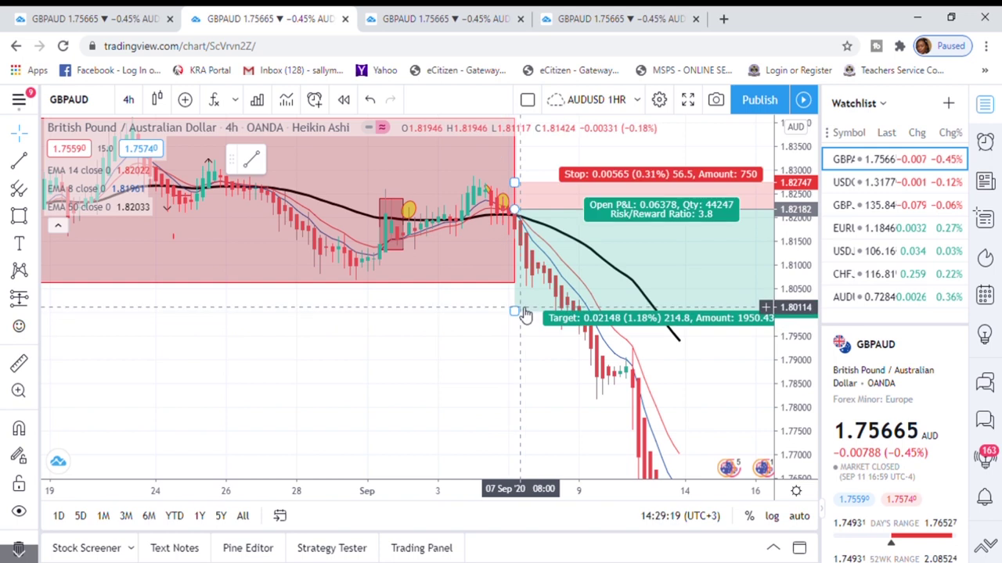
{"action": "left_click_drag", "start_coordinate": [515, 314], "coordinate": [527, 286]}
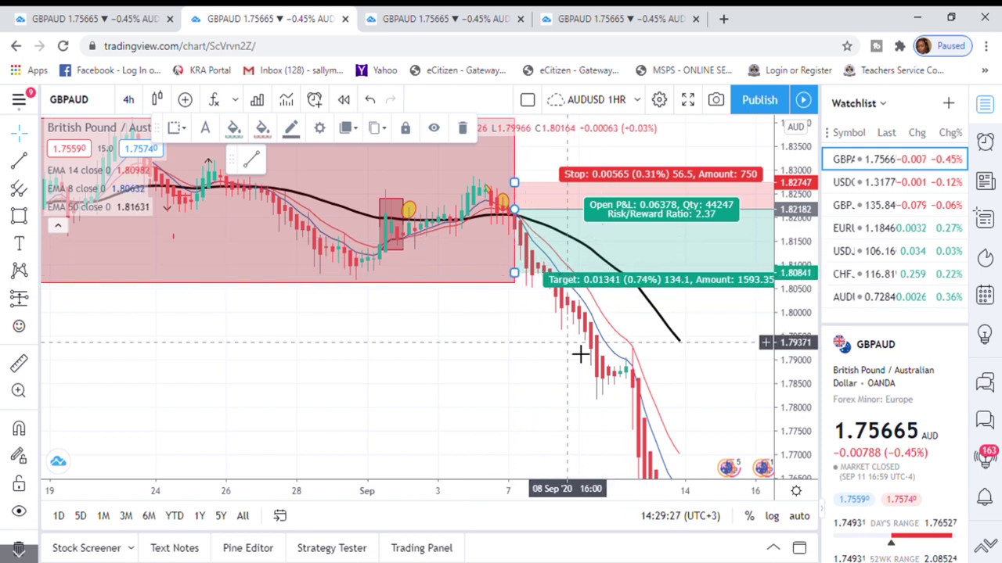
Examine the August and early September 2020 price action inside the rectangle leading up to the short entry
{"action": "scroll", "coordinate": [687, 313], "scroll_direction": "up", "scroll_amount": 3}
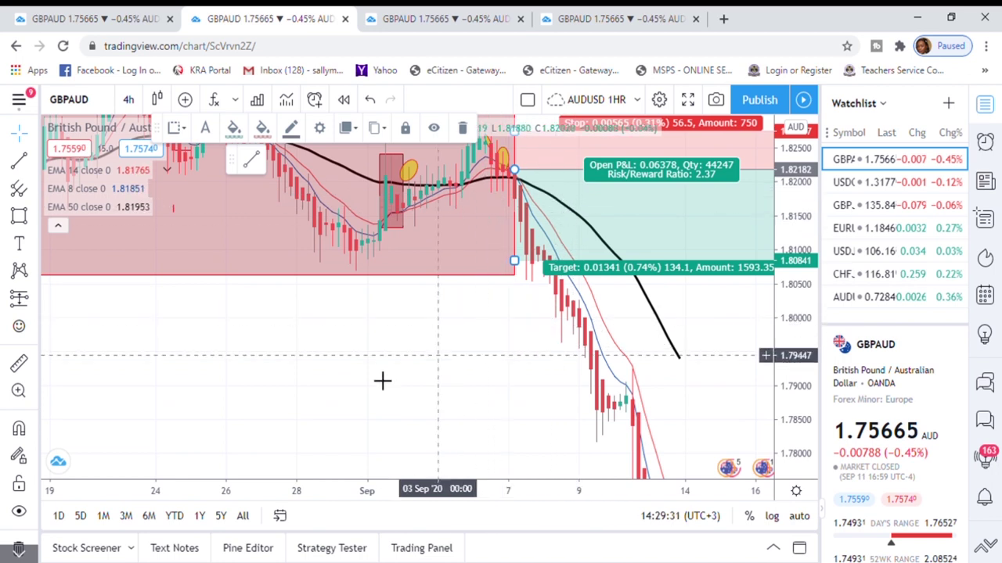
{"action": "left_click_drag", "start_coordinate": [389, 381], "coordinate": [537, 441]}
{"action": "scroll", "coordinate": [548, 441], "scroll_direction": "down", "scroll_amount": 5}
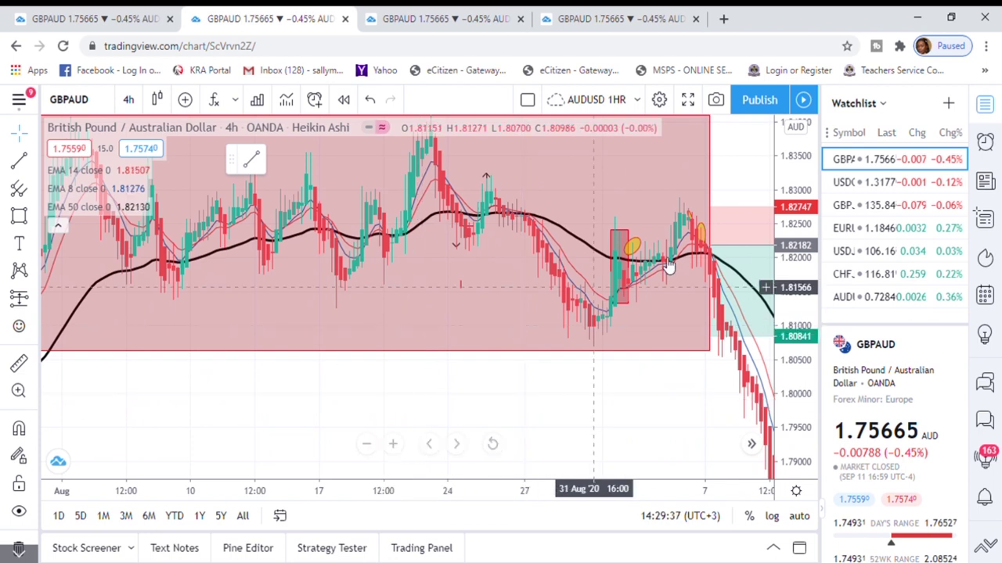
Draw a rectangle around the latest 4-hour candles, starting 10 September 2020 12:00 and spanning from about 1.7624 down to about 1.7500
{"action": "scroll", "coordinate": [456, 291], "scroll_direction": "down", "scroll_amount": 1}
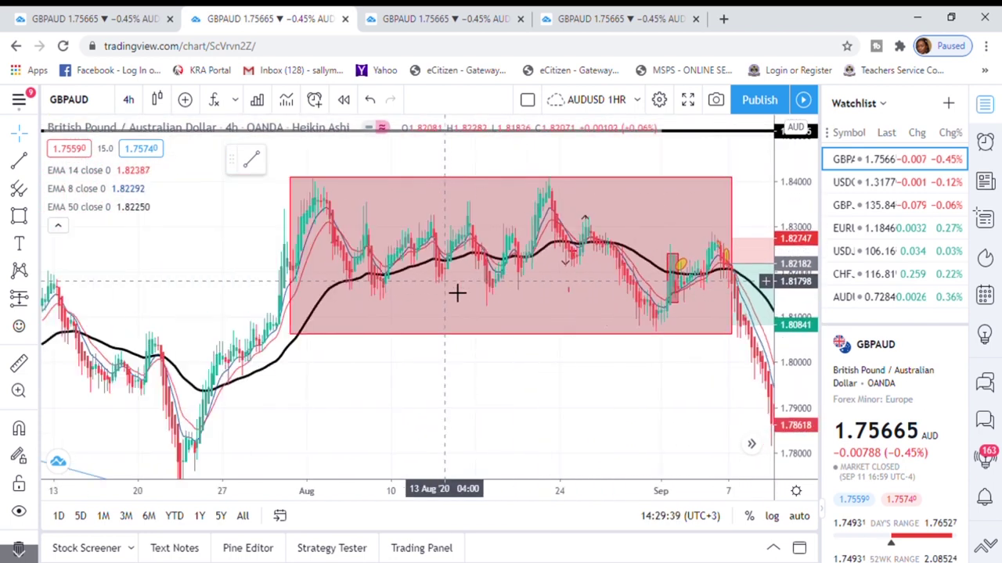
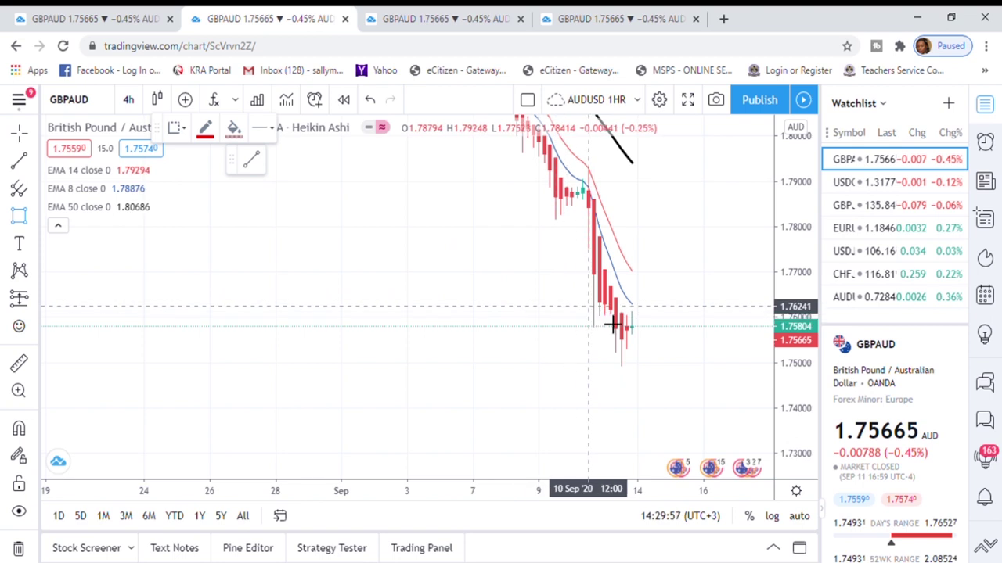
{"action": "left_click", "coordinate": [682, 363]}
{"action": "left_click", "coordinate": [702, 279]}
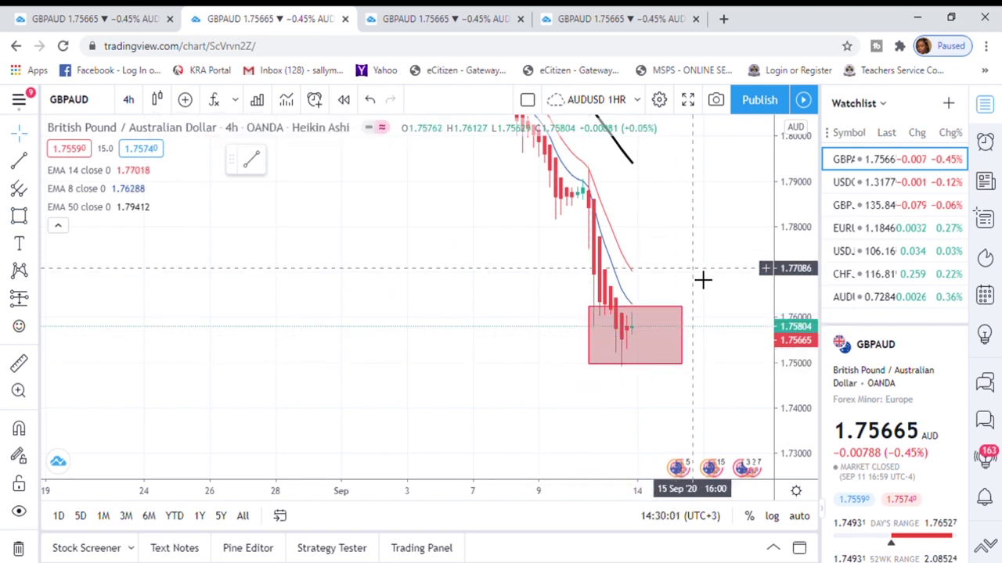
{"action": "left_click_drag", "start_coordinate": [602, 412], "coordinate": [574, 273]}
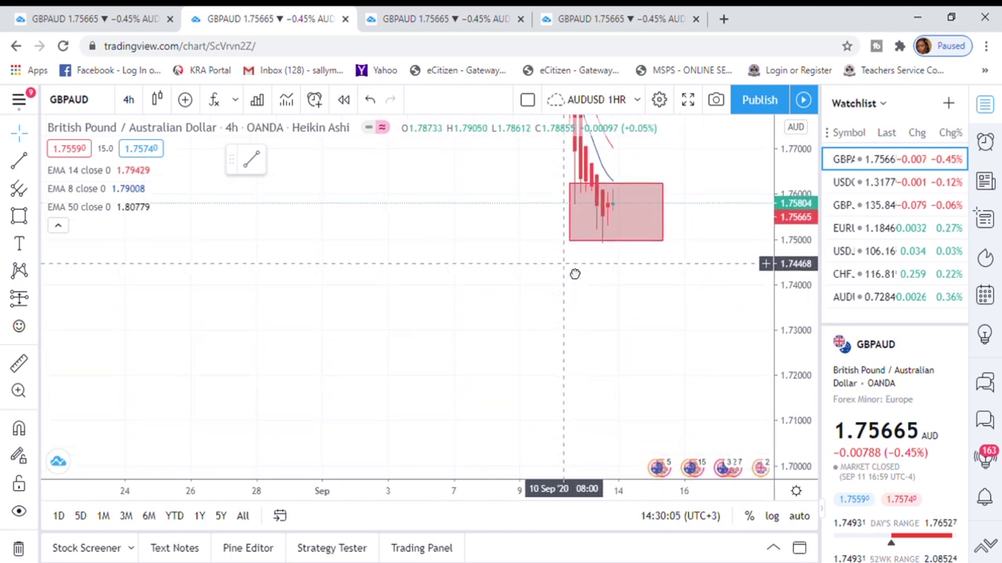
{"action": "left_click_drag", "start_coordinate": [799, 186], "coordinate": [799, 251]}
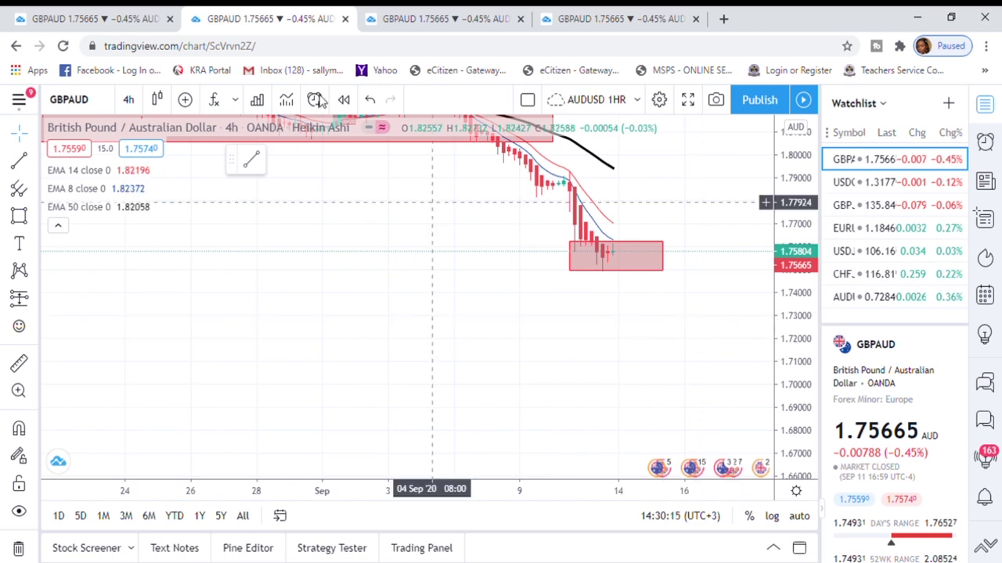
Examine on the daily chart how the 2018 lows meet the three horizontal support lines and how far the current price is from them
{"action": "left_click", "coordinate": [117, 20]}
{"action": "left_click_drag", "start_coordinate": [715, 347], "coordinate": [696, 221]}
{"action": "left_click_drag", "start_coordinate": [814, 325], "coordinate": [802, 270]}
{"action": "scroll", "coordinate": [351, 362], "scroll_direction": "down", "scroll_amount": 3}
{"action": "scroll", "coordinate": [354, 371], "scroll_direction": "down", "scroll_amount": 4}
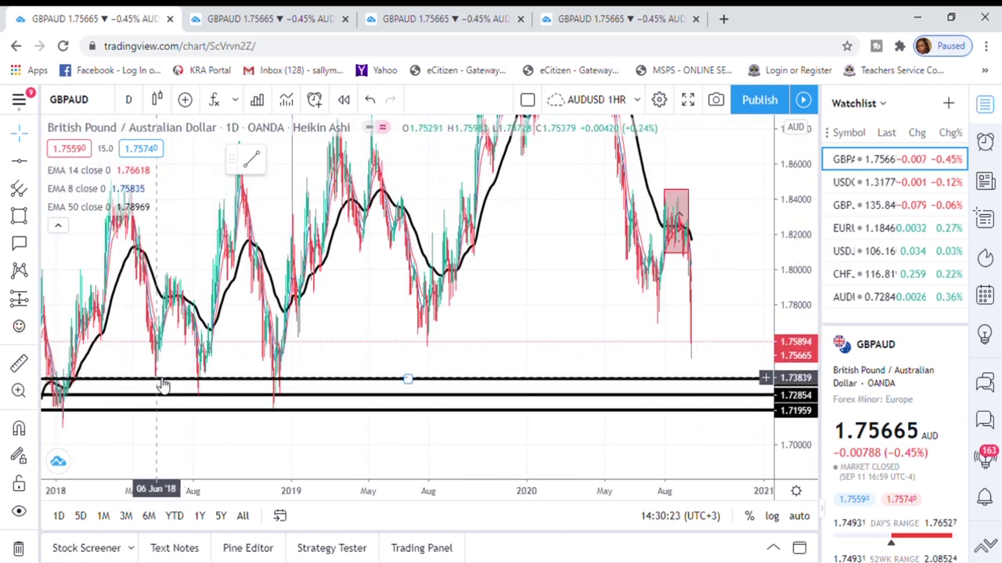
{"action": "left_click", "coordinate": [292, 383]}
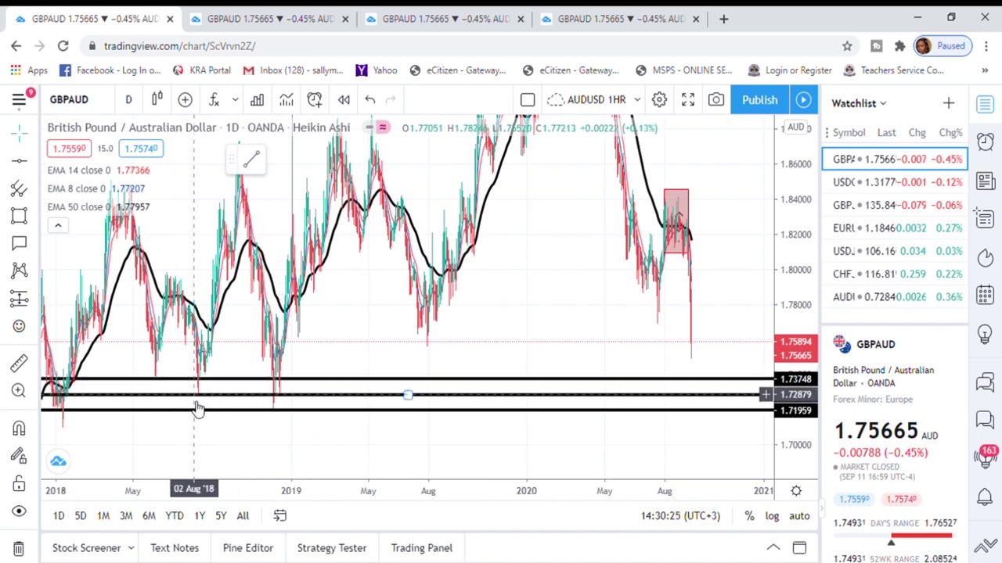
{"action": "left_click_drag", "start_coordinate": [185, 423], "coordinate": [375, 412]}
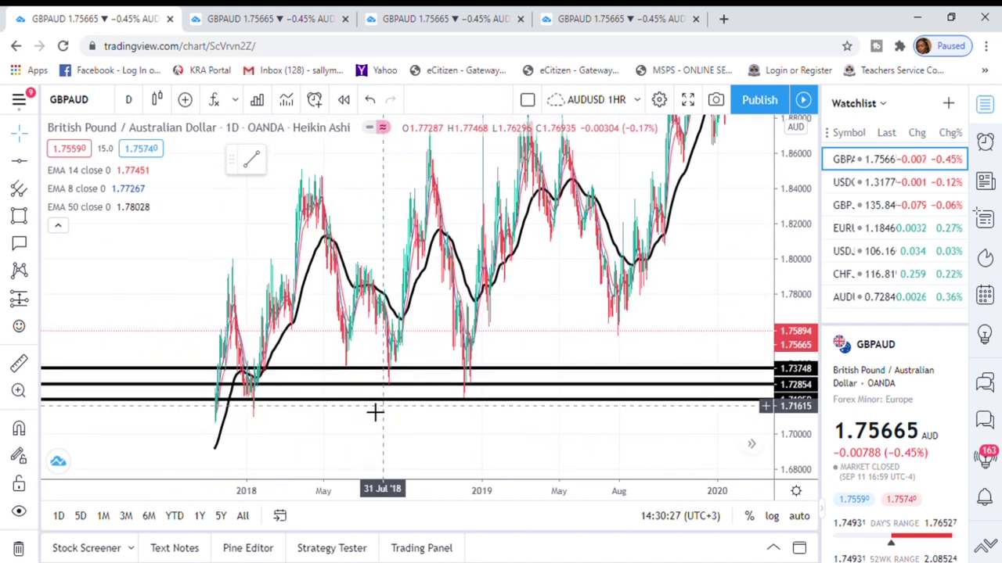
{"action": "left_click_drag", "start_coordinate": [200, 389], "coordinate": [196, 388]}
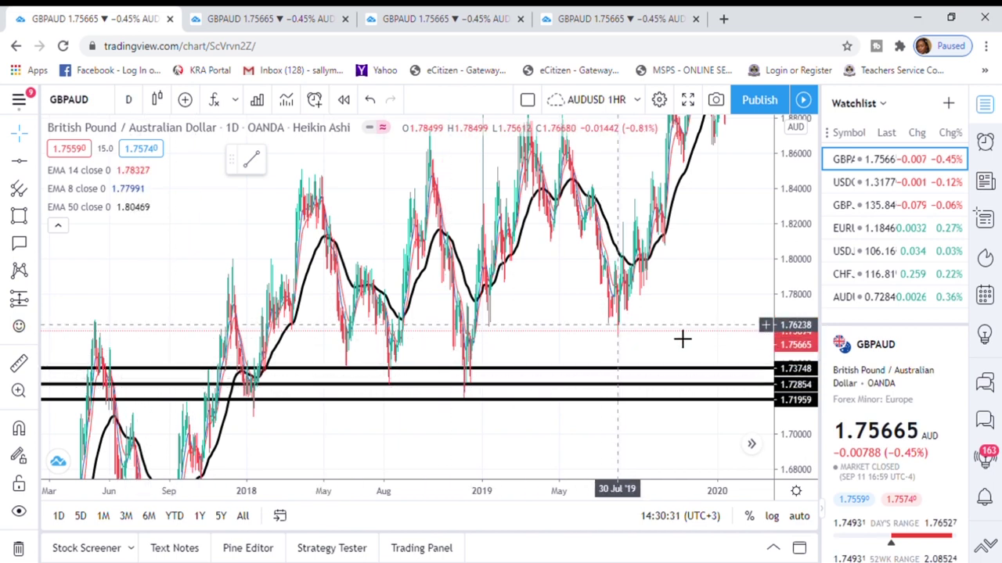
{"action": "left_click_drag", "start_coordinate": [628, 326], "coordinate": [431, 313]}
{"action": "scroll", "coordinate": [741, 308], "scroll_direction": "up", "scroll_amount": 4}
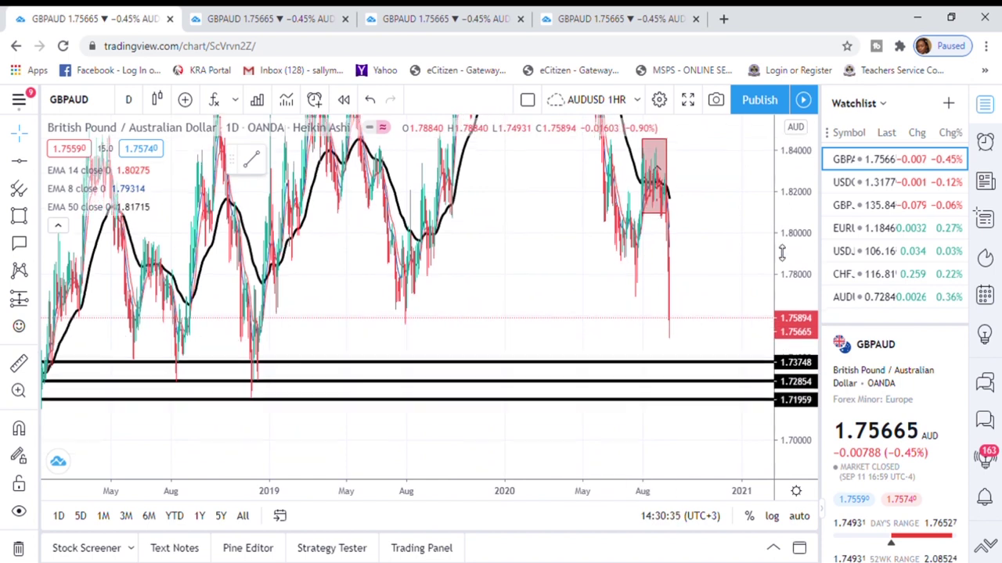
{"action": "left_click", "coordinate": [646, 363]}
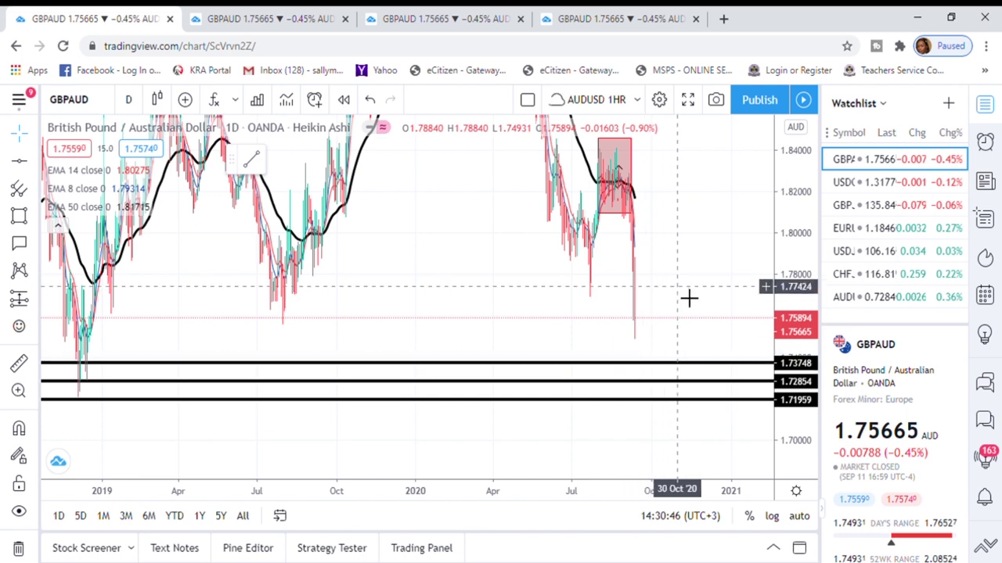
Move the daily consolidation rectangle down over the latest decline, spanning 24 August to 30 September 2020 and about 1.78112 to 1.74514
{"action": "scroll", "coordinate": [689, 298], "scroll_direction": "up", "scroll_amount": 4}
{"action": "scroll", "coordinate": [688, 298], "scroll_direction": "up", "scroll_amount": 5}
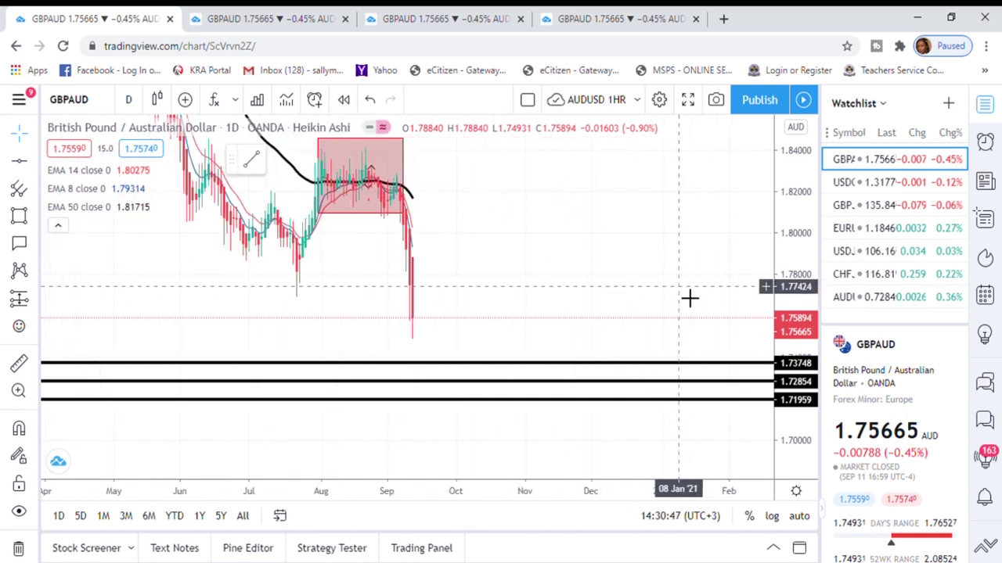
{"action": "left_click_drag", "start_coordinate": [449, 281], "coordinate": [662, 268]}
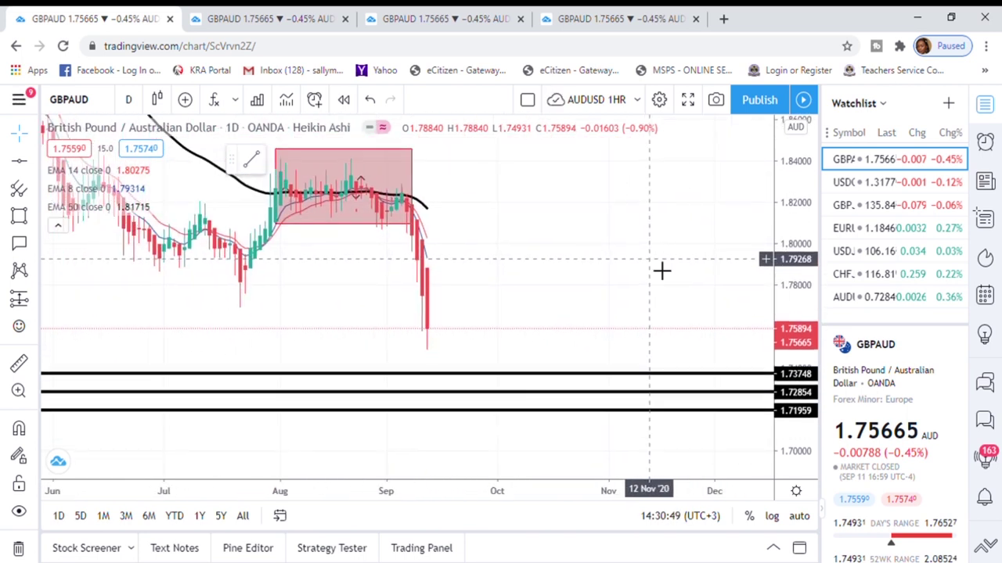
{"action": "mouse_move", "coordinate": [416, 183]}
{"action": "left_mouse_down"}
{"action": "mouse_move", "coordinate": [505, 325]}
{"action": "mouse_move", "coordinate": [497, 317]}
{"action": "left_mouse_up"}
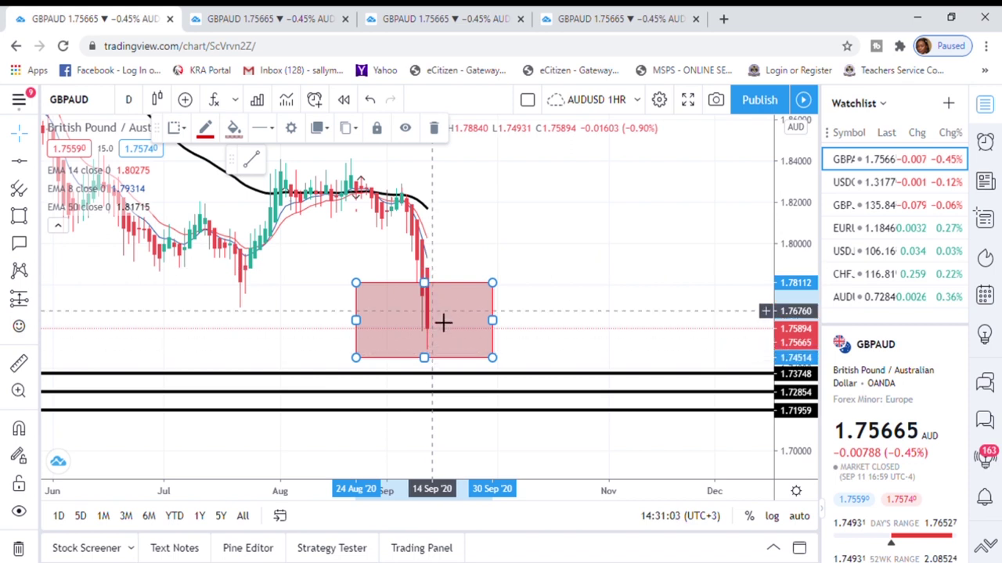
Measure the price drop of the 11 September 2020 daily candle from its open to its low
{"action": "left_click", "coordinate": [19, 364]}
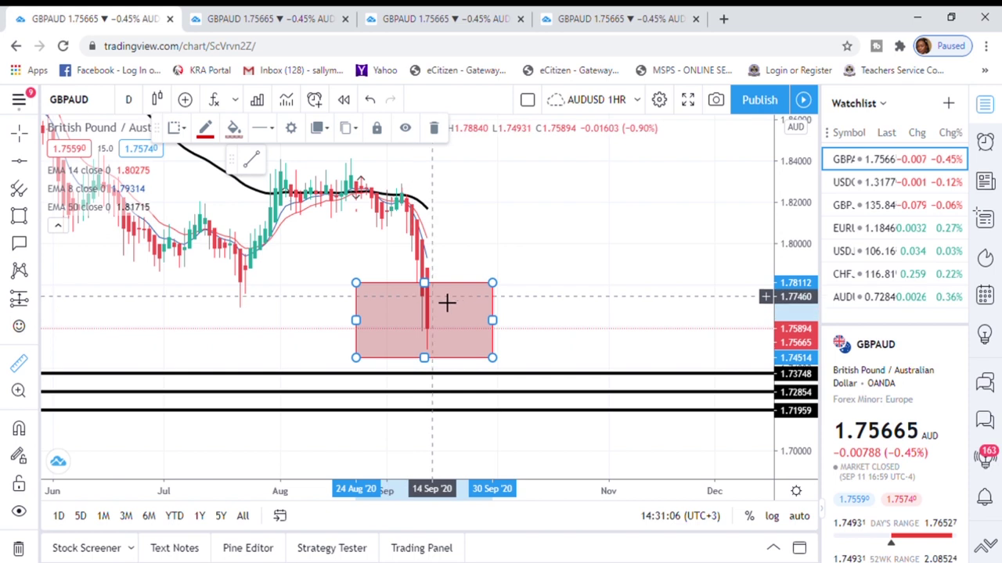
{"action": "left_click", "coordinate": [488, 281]}
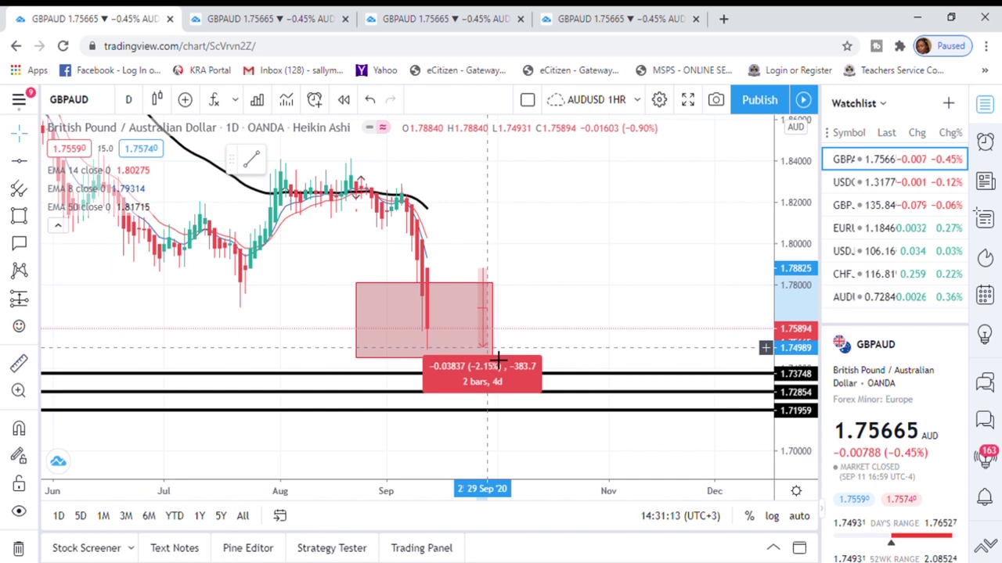
{"action": "left_click", "coordinate": [592, 301]}
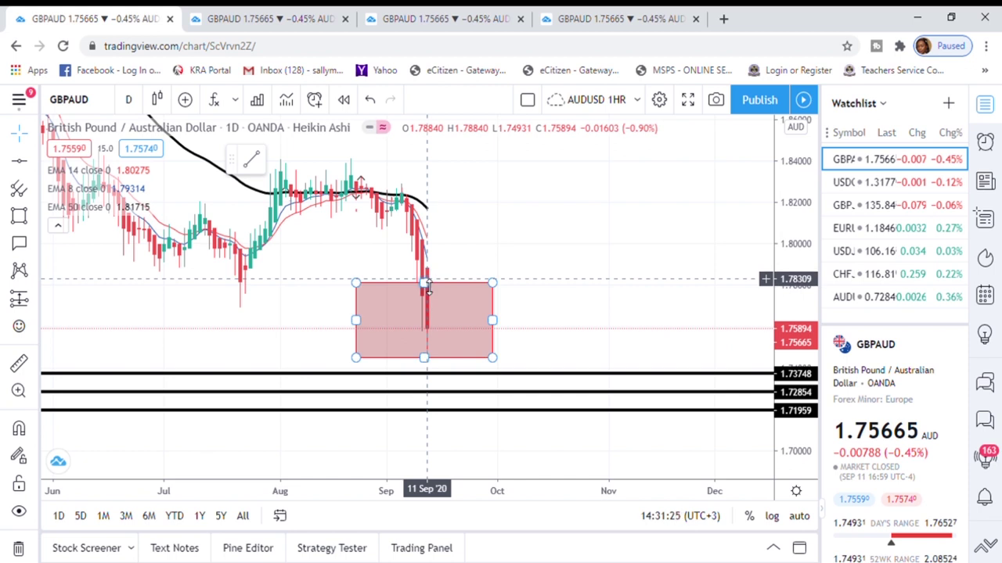
Review the latest zone on the 4-hour chart, and examine the September decline on the 1-hour chart back to 1 September 2020
{"action": "key", "text": "ctrl+Tab"}
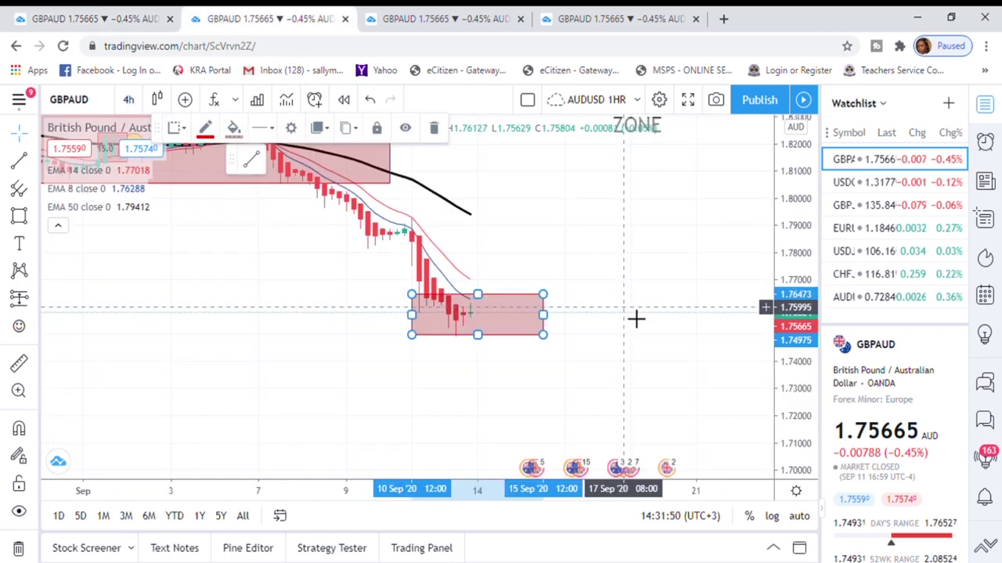
{"action": "left_click", "coordinate": [429, 18]}
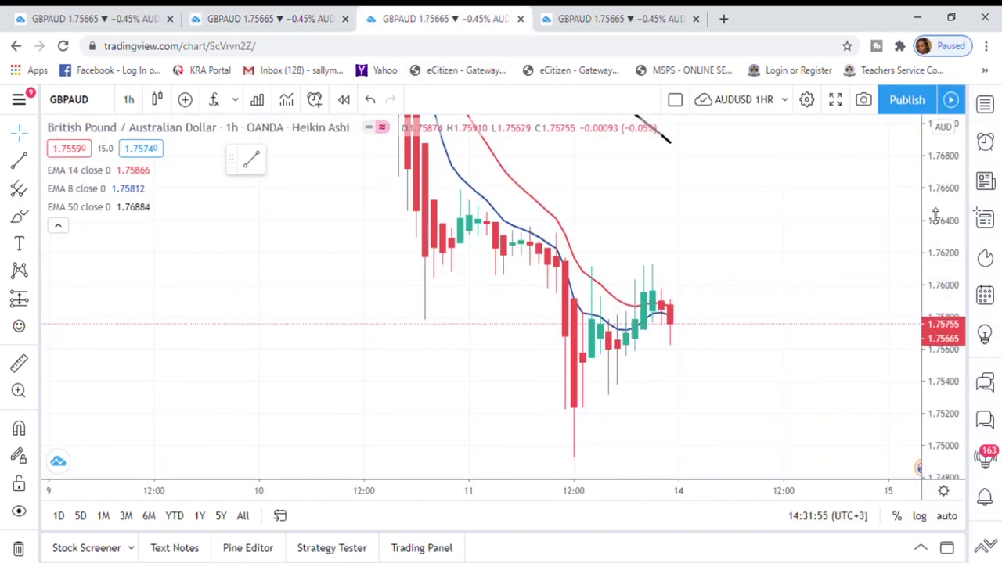
{"action": "left_click_drag", "start_coordinate": [941, 160], "coordinate": [946, 262]}
{"action": "left_click_drag", "start_coordinate": [610, 269], "coordinate": [791, 414]}
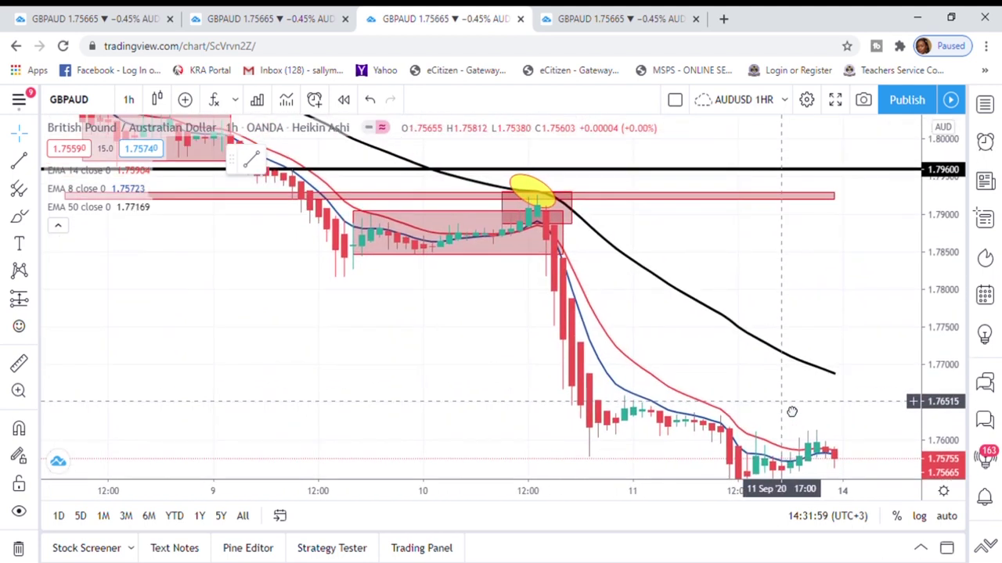
{"action": "scroll", "coordinate": [454, 355], "scroll_direction": "down", "scroll_amount": 2}
{"action": "left_click_drag", "start_coordinate": [409, 291], "coordinate": [559, 454]}
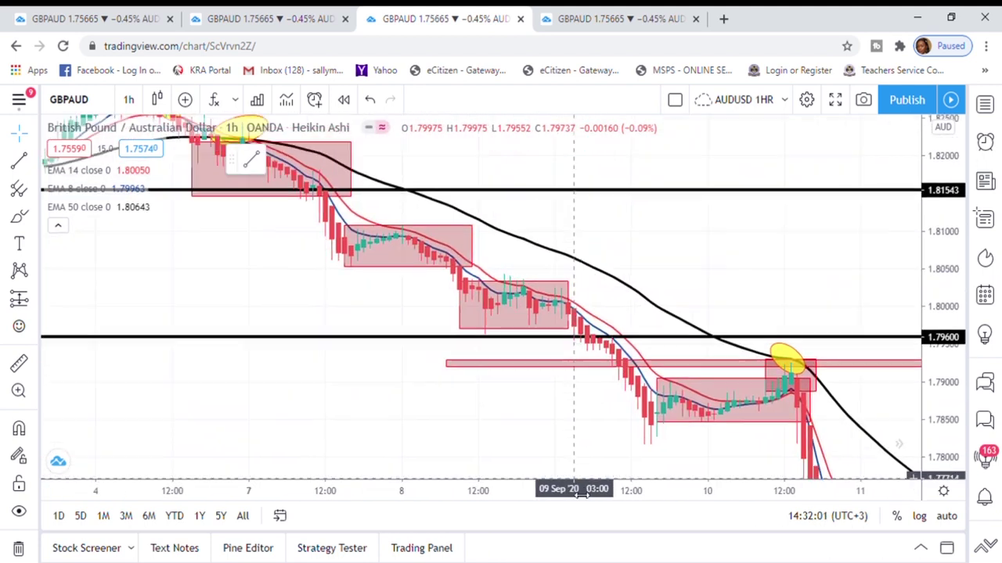
{"action": "scroll", "coordinate": [431, 436], "scroll_direction": "down", "scroll_amount": 2}
{"action": "left_click_drag", "start_coordinate": [442, 308], "coordinate": [484, 384]}
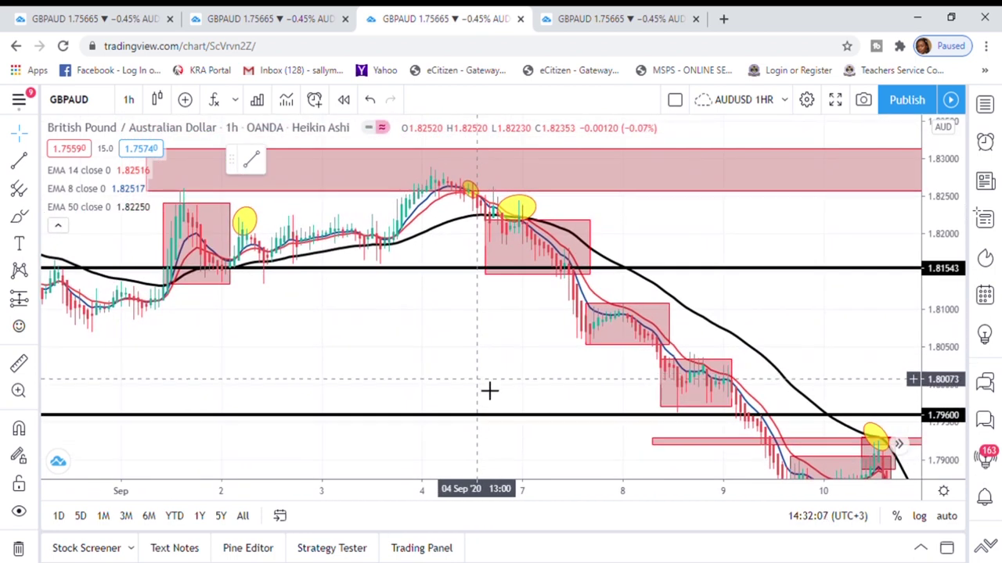
Delete the horizontal line at 1.81543 and the red rectangle spanning 4 to 7 September 2020 on the 1-hour chart
{"action": "left_click", "coordinate": [505, 280]}
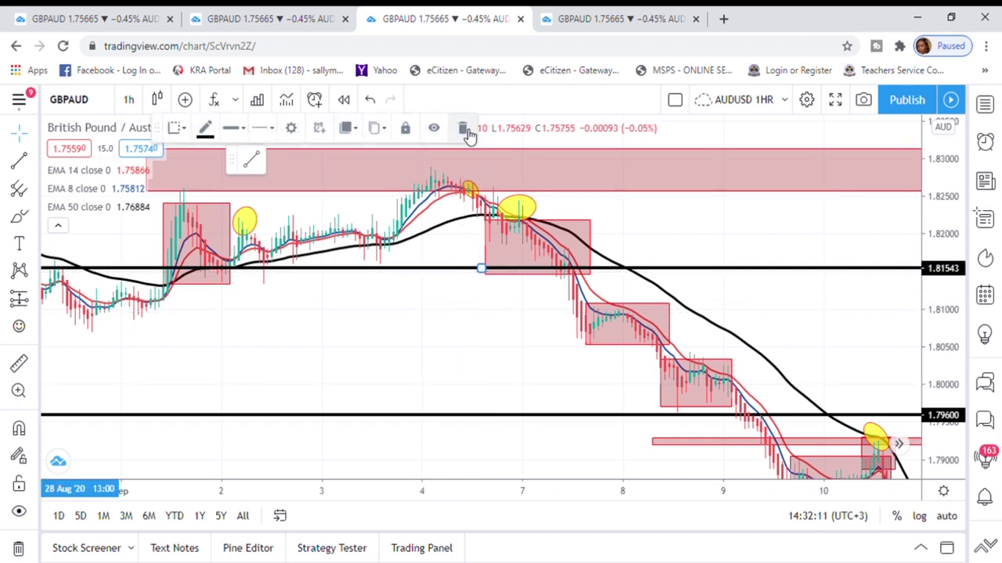
{"action": "left_click", "coordinate": [463, 130]}
{"action": "left_click", "coordinate": [532, 262]}
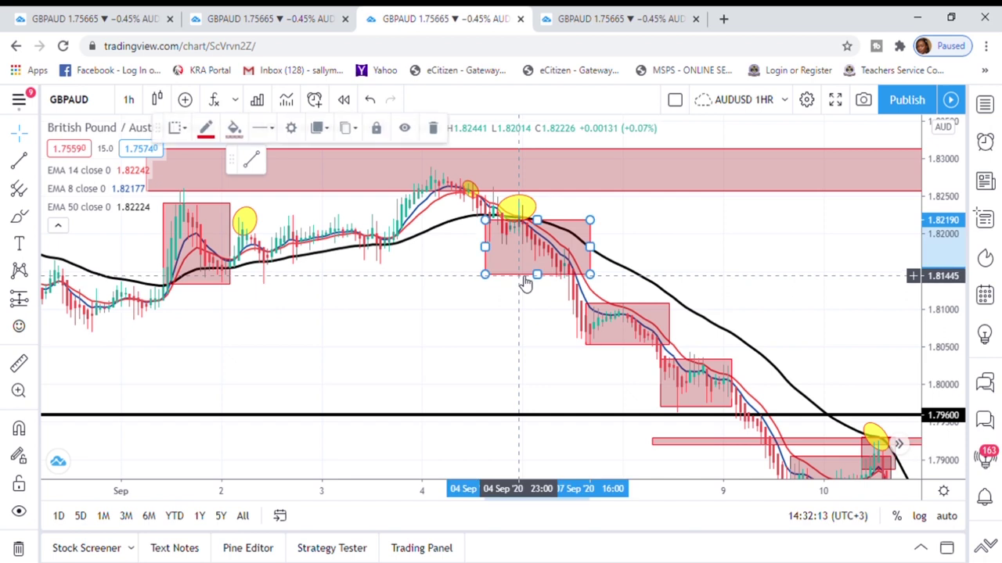
{"action": "left_click", "coordinate": [434, 130]}
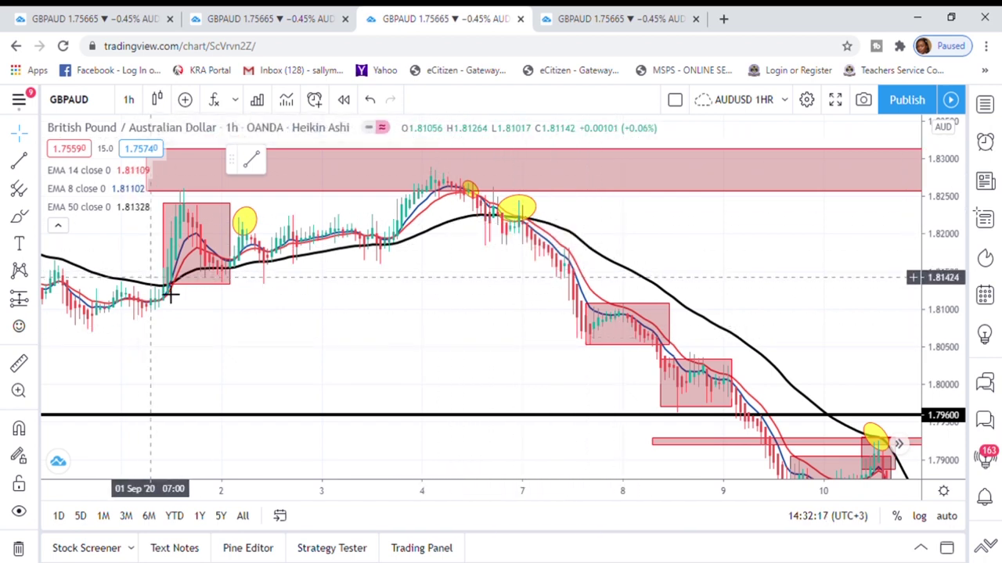
Examine the 1-hour price action from the 1 September rectangle through the successive consolidations to the latest candles
{"action": "left_click", "coordinate": [215, 284]}
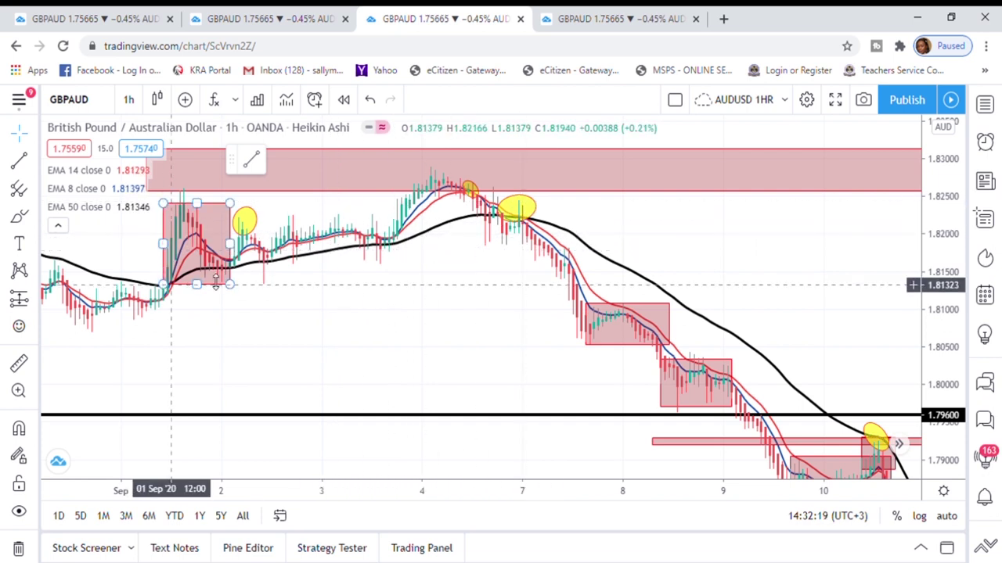
{"action": "left_click", "coordinate": [262, 267]}
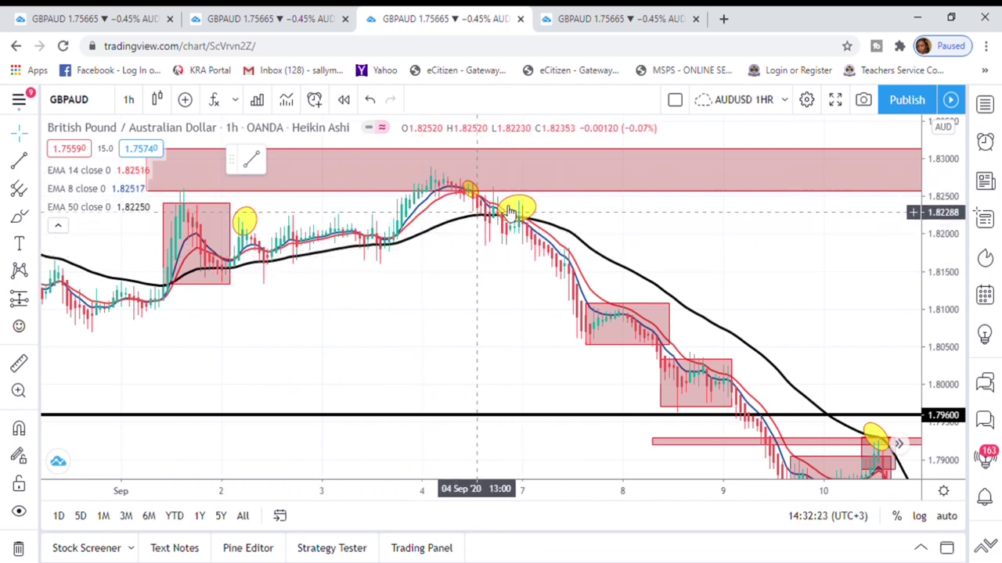
{"action": "left_click_drag", "start_coordinate": [637, 212], "coordinate": [612, 196]}
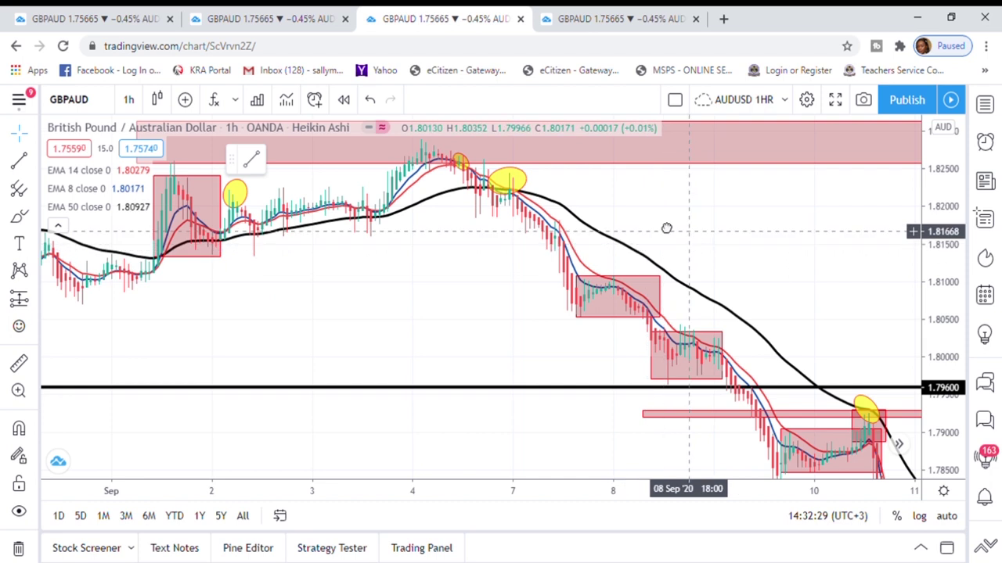
{"action": "left_click_drag", "start_coordinate": [694, 239], "coordinate": [645, 240]}
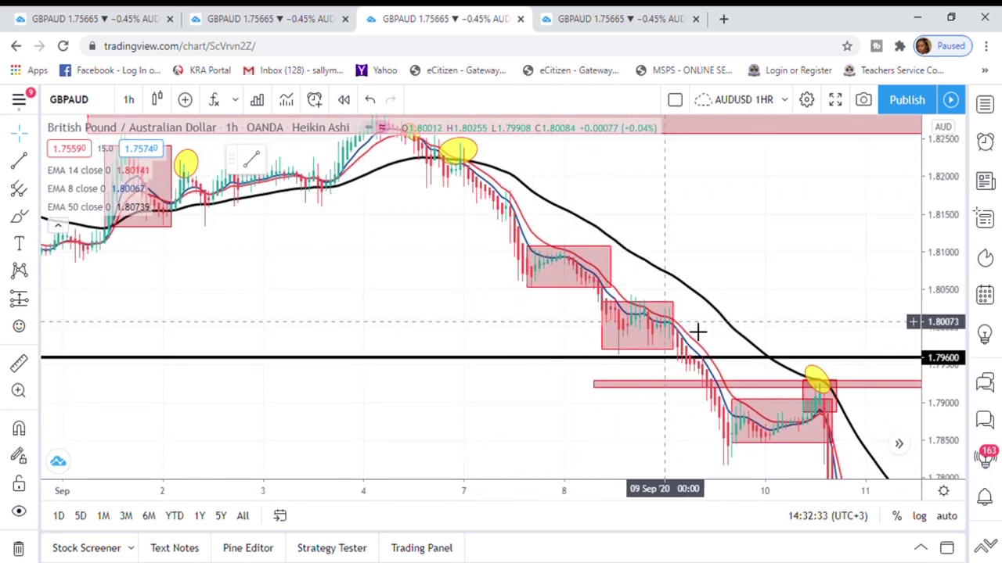
{"action": "left_click_drag", "start_coordinate": [749, 302], "coordinate": [678, 218]}
{"action": "left_click_drag", "start_coordinate": [721, 368], "coordinate": [621, 313]}
{"action": "left_click_drag", "start_coordinate": [727, 299], "coordinate": [706, 248]}
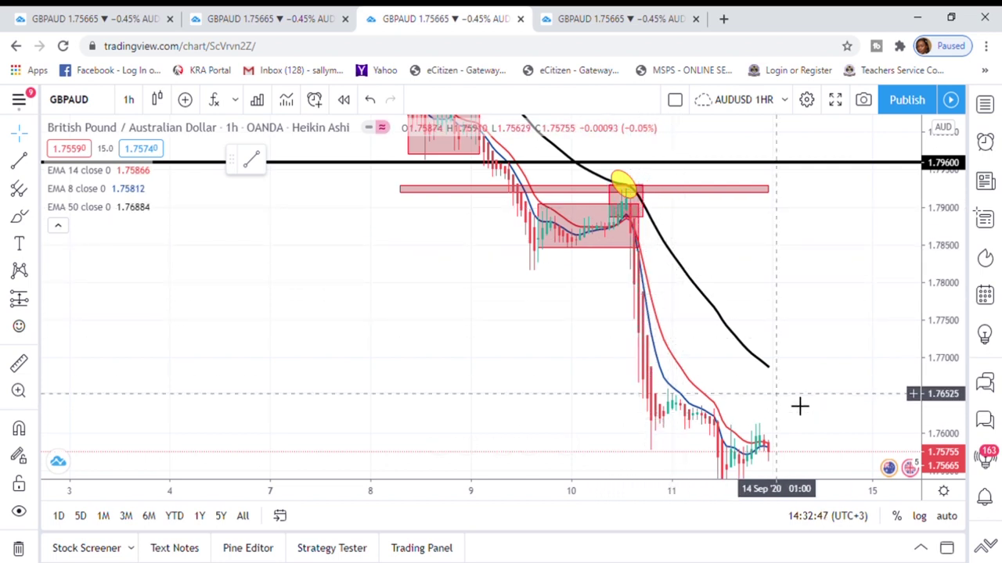
{"action": "left_click_drag", "start_coordinate": [863, 353], "coordinate": [871, 322]}
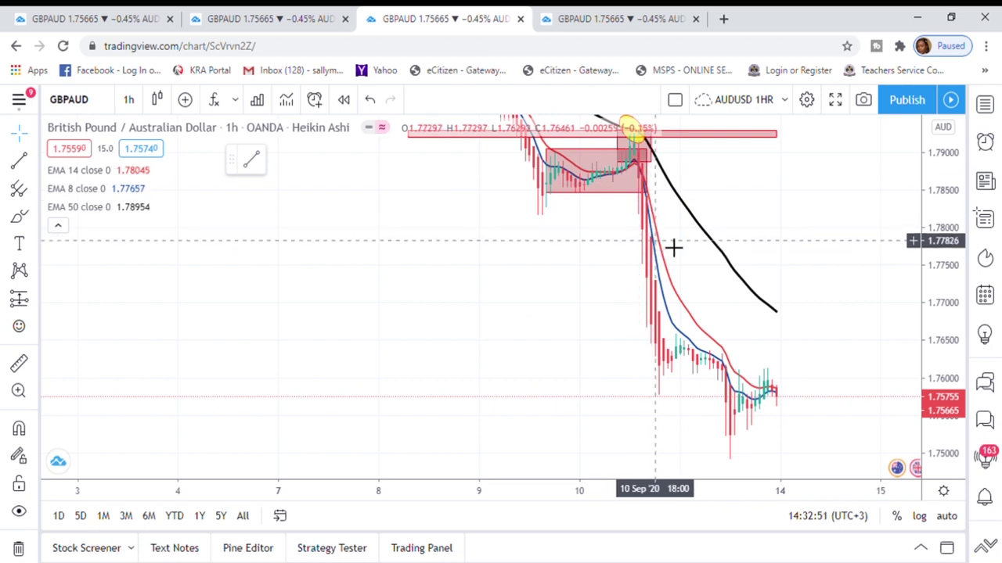
Measure the 1-hour price drop from the 10 September 2020 rejection at the 50 EMA down to the current price area
{"action": "scroll", "coordinate": [670, 246], "scroll_direction": "up", "scroll_amount": 5}
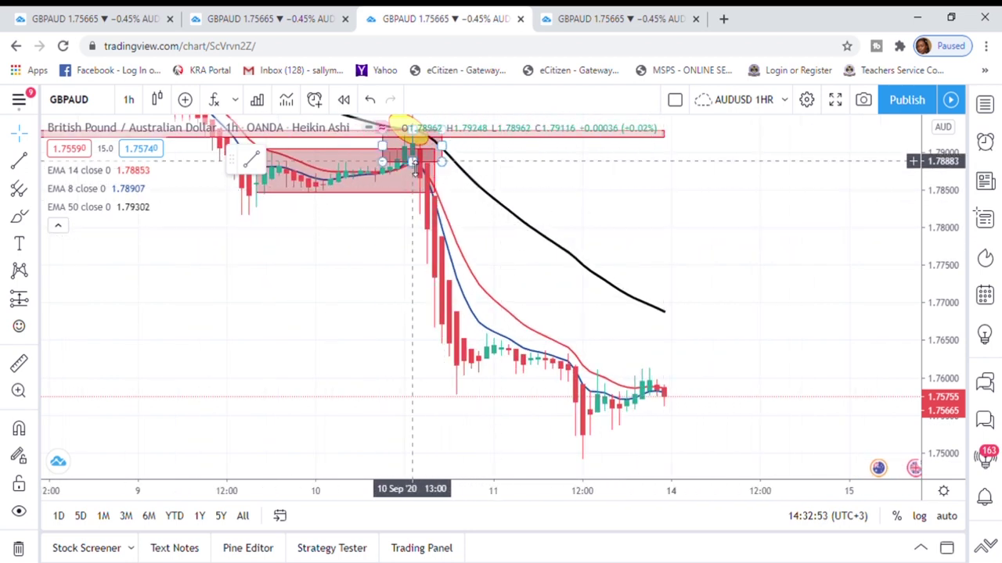
{"action": "left_click", "coordinate": [19, 364]}
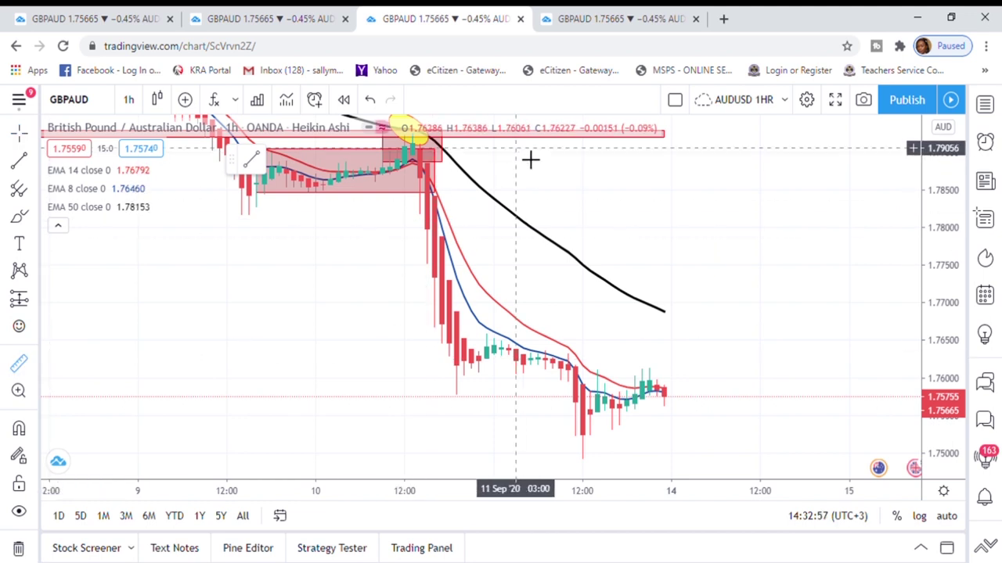
{"action": "left_click", "coordinate": [531, 160]}
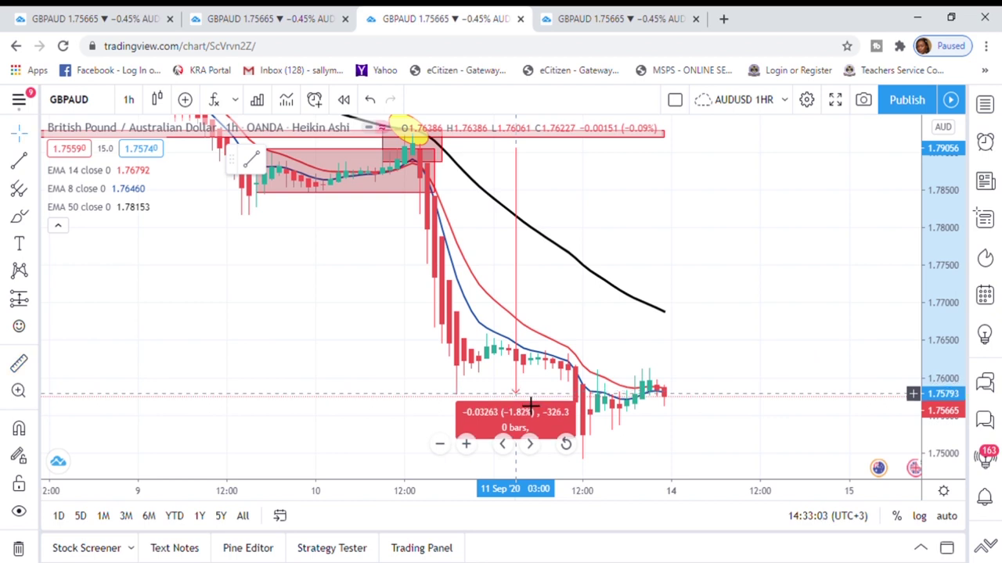
{"action": "left_click", "coordinate": [530, 405]}
{"action": "left_click", "coordinate": [600, 264]}
{"action": "scroll", "coordinate": [576, 236], "scroll_direction": "up", "scroll_amount": 1}
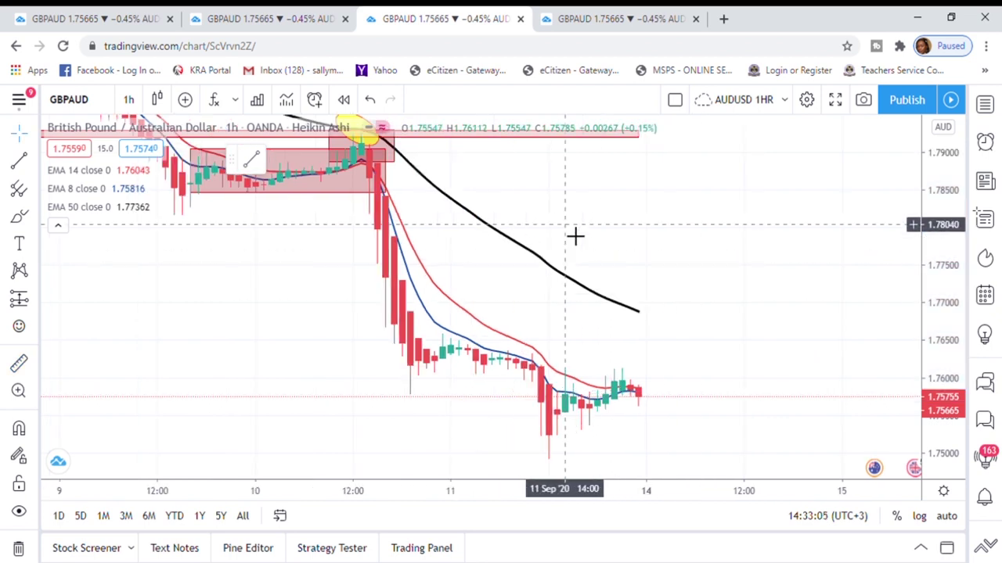
Draw a rectangle around the latest 1-hour consolidation, from 11 September 2020 08:00 into 14 September, between about 1.76322 and 1.74868
{"action": "scroll", "coordinate": [575, 236], "scroll_direction": "up", "scroll_amount": 1}
{"action": "left_click_drag", "start_coordinate": [413, 272], "coordinate": [640, 282]}
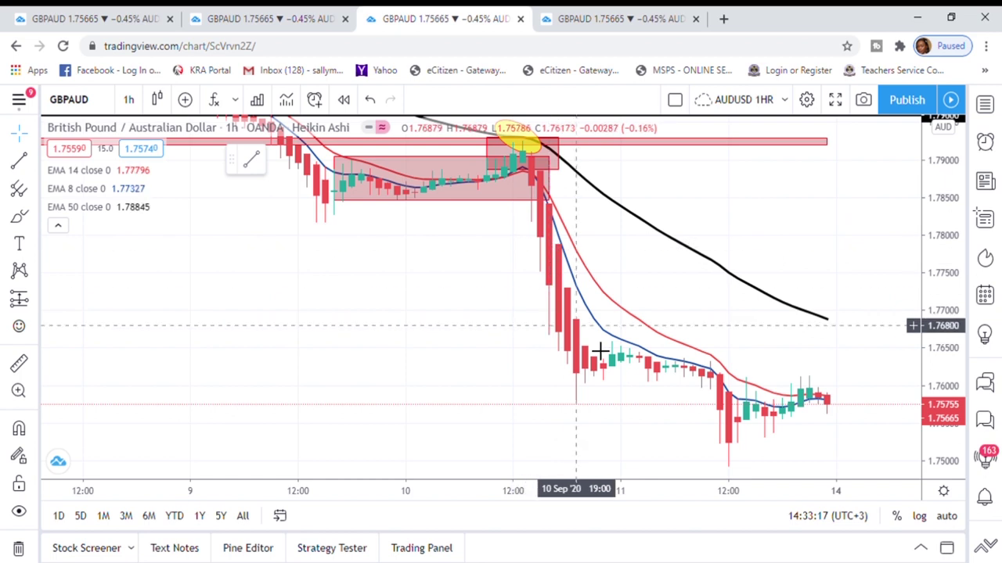
{"action": "left_click_drag", "start_coordinate": [452, 383], "coordinate": [342, 274]}
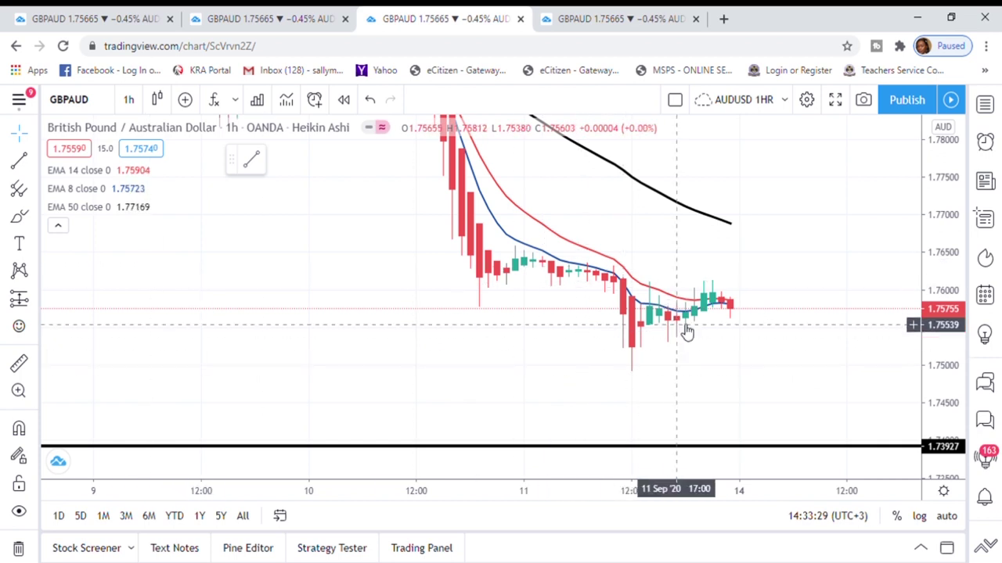
{"action": "scroll", "coordinate": [687, 329], "scroll_direction": "down", "scroll_amount": 1}
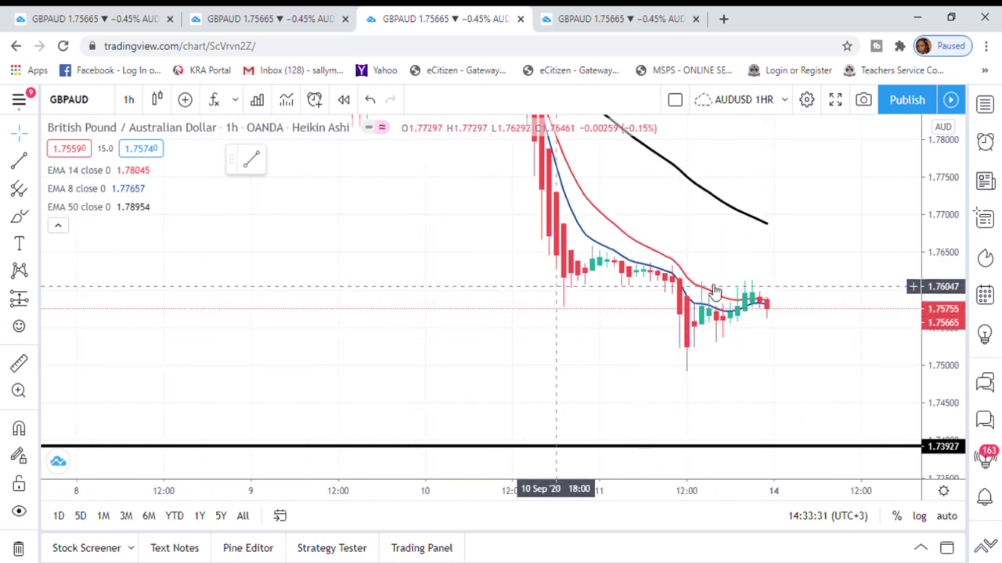
{"action": "left_click_drag", "start_coordinate": [763, 395], "coordinate": [594, 408]}
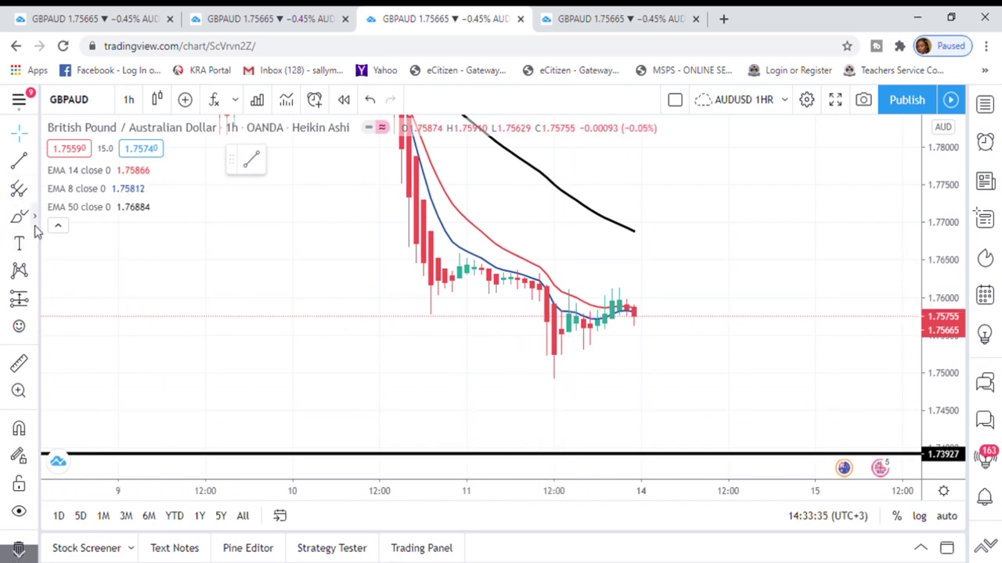
{"action": "left_click", "coordinate": [33, 216]}
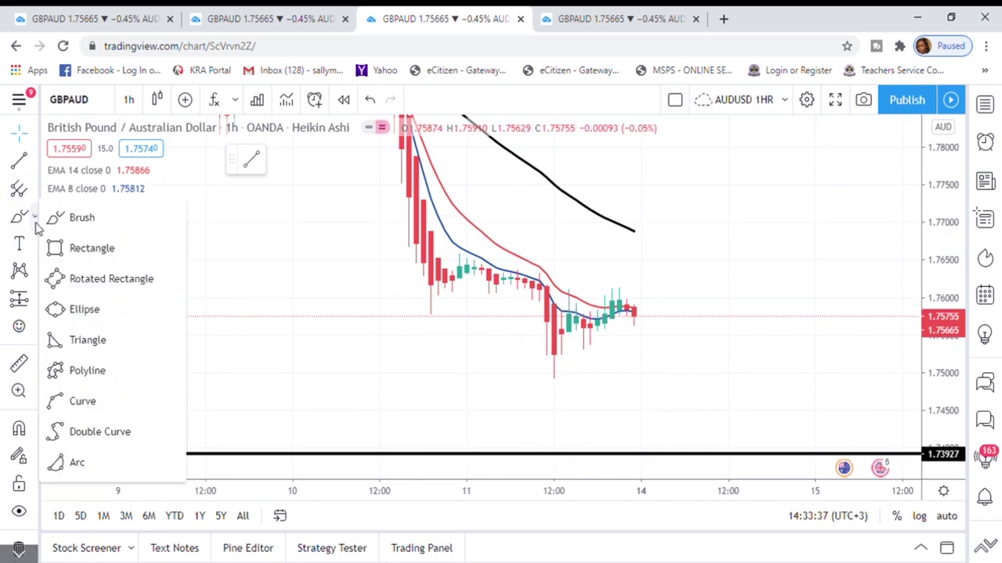
{"action": "left_click_drag", "start_coordinate": [649, 310], "coordinate": [673, 331]}
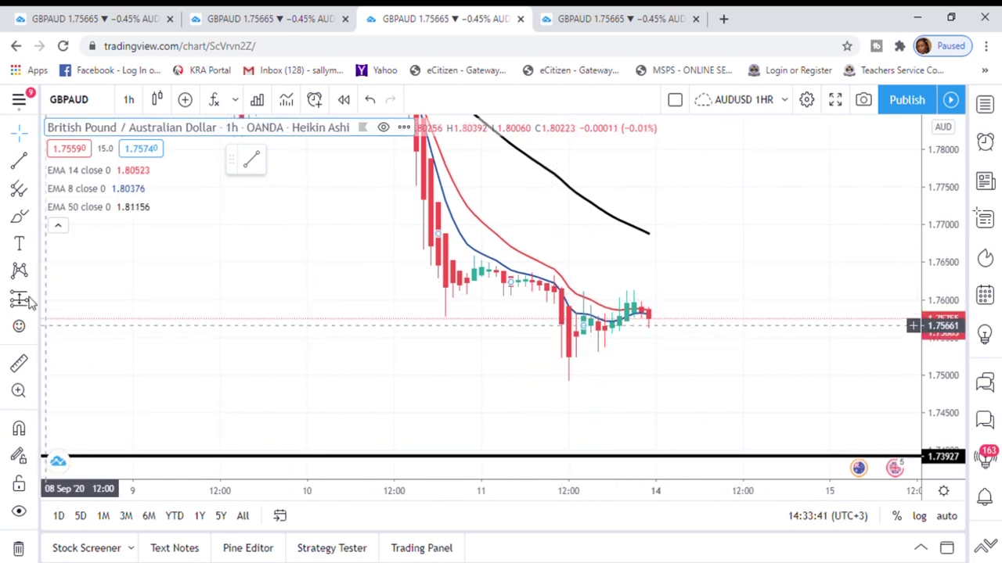
{"action": "left_click", "coordinate": [31, 222]}
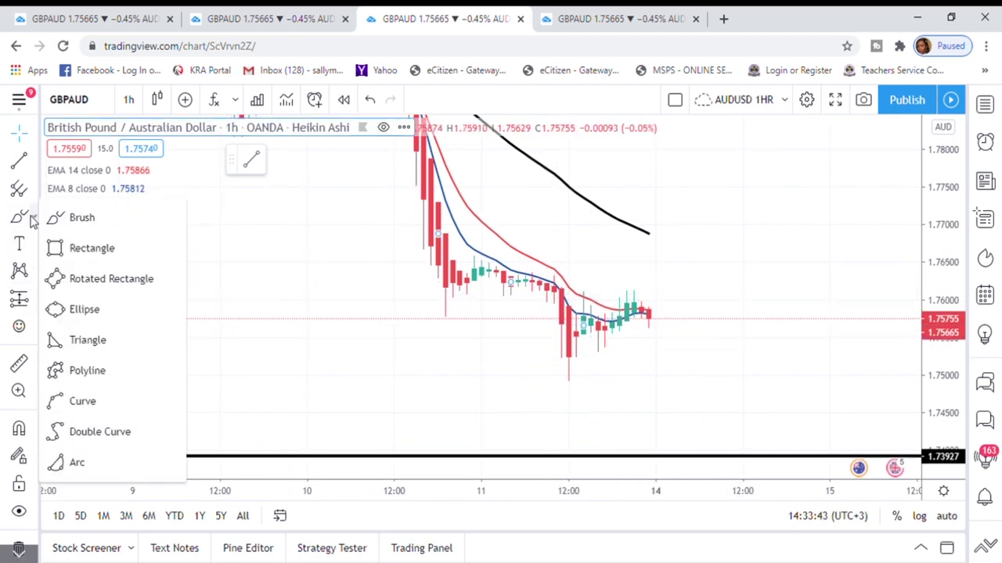
{"action": "left_click", "coordinate": [78, 248]}
{"action": "mouse_move", "coordinate": [540, 276]}
{"action": "left_mouse_down"}
{"action": "mouse_move", "coordinate": [677, 306]}
{"action": "mouse_move", "coordinate": [684, 355]}
{"action": "mouse_move", "coordinate": [713, 386]}
{"action": "left_mouse_up"}
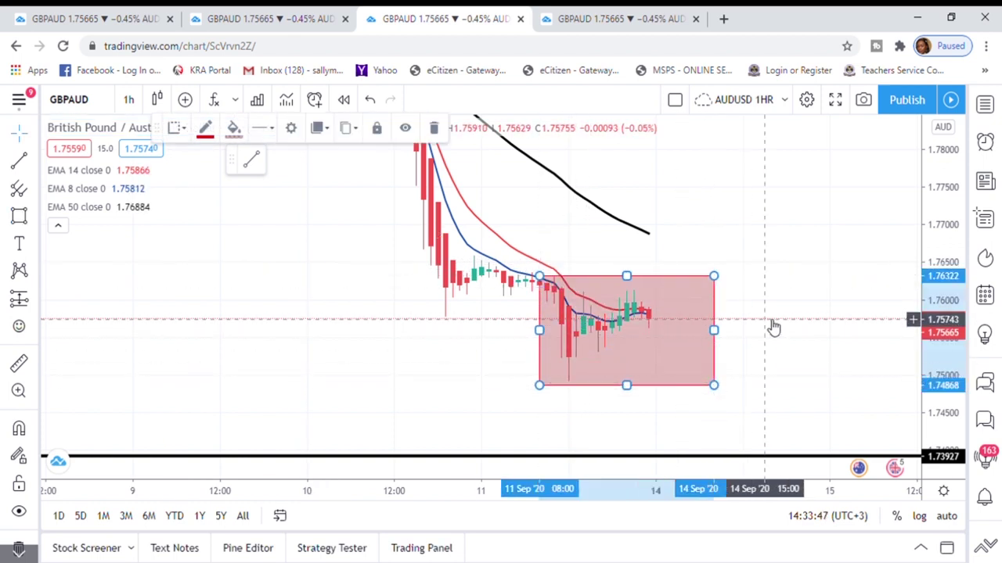
Examine the new consolidation rectangle against the 10 September rejection zone, the 50 EMA and the support line at 1.73927
{"action": "scroll", "coordinate": [773, 321], "scroll_direction": "down", "scroll_amount": 2}
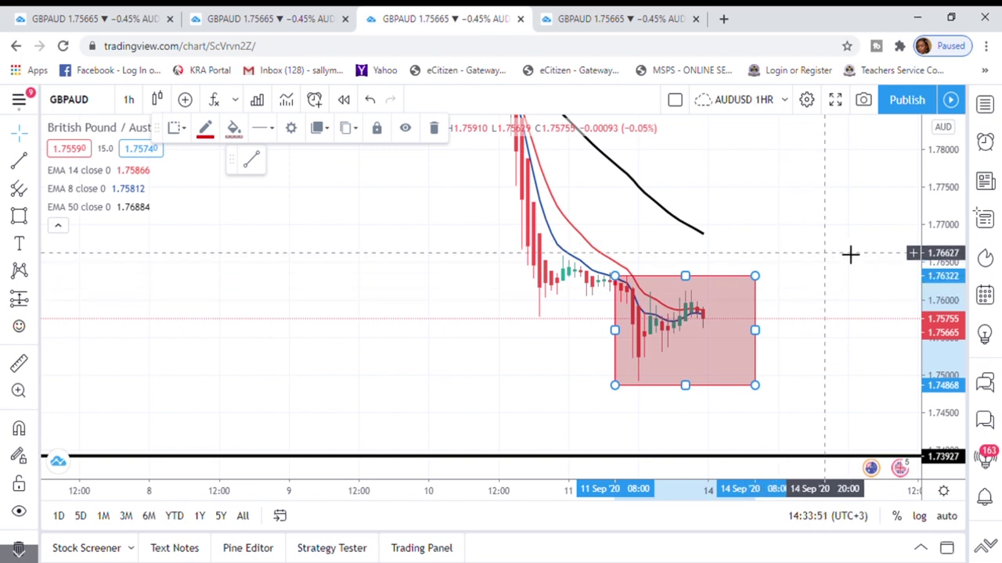
{"action": "left_click_drag", "start_coordinate": [832, 280], "coordinate": [654, 304]}
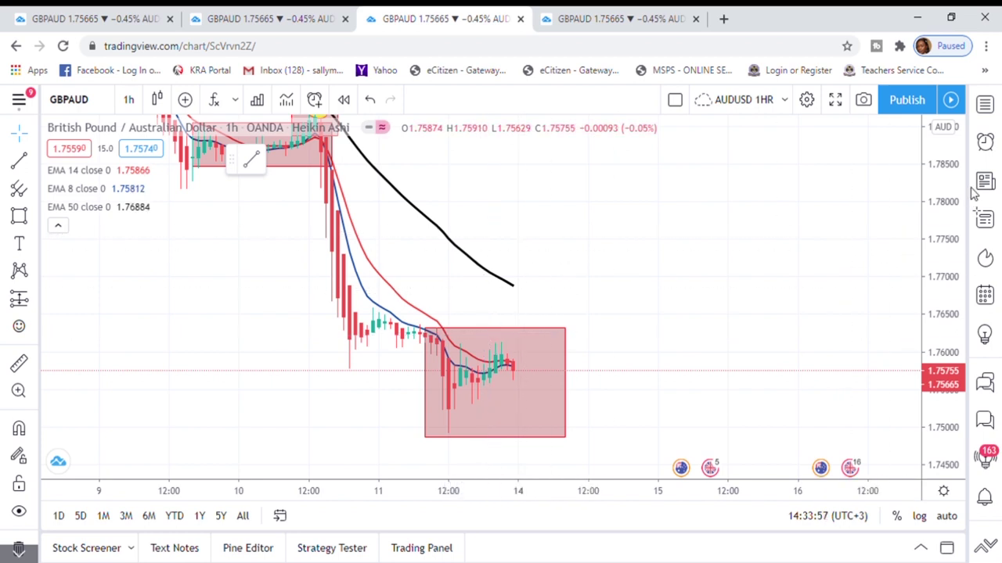
{"action": "left_click_drag", "start_coordinate": [942, 177], "coordinate": [941, 235]}
{"action": "left_click_drag", "start_coordinate": [754, 298], "coordinate": [752, 245]}
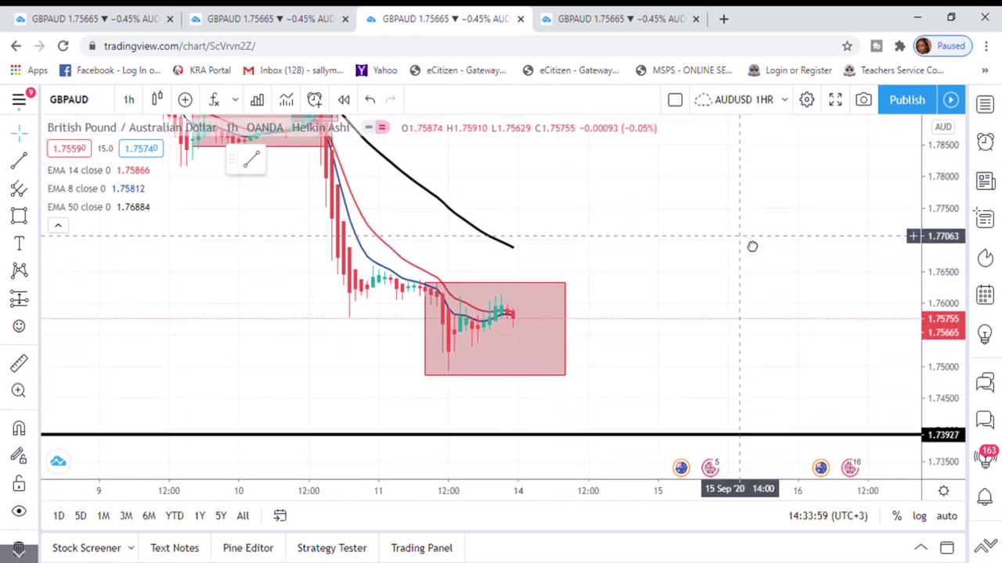
{"action": "scroll", "coordinate": [710, 433], "scroll_direction": "down", "scroll_amount": 3}
{"action": "left_click_drag", "start_coordinate": [811, 420], "coordinate": [749, 326]}
{"action": "left_click_drag", "start_coordinate": [800, 414], "coordinate": [695, 346]}
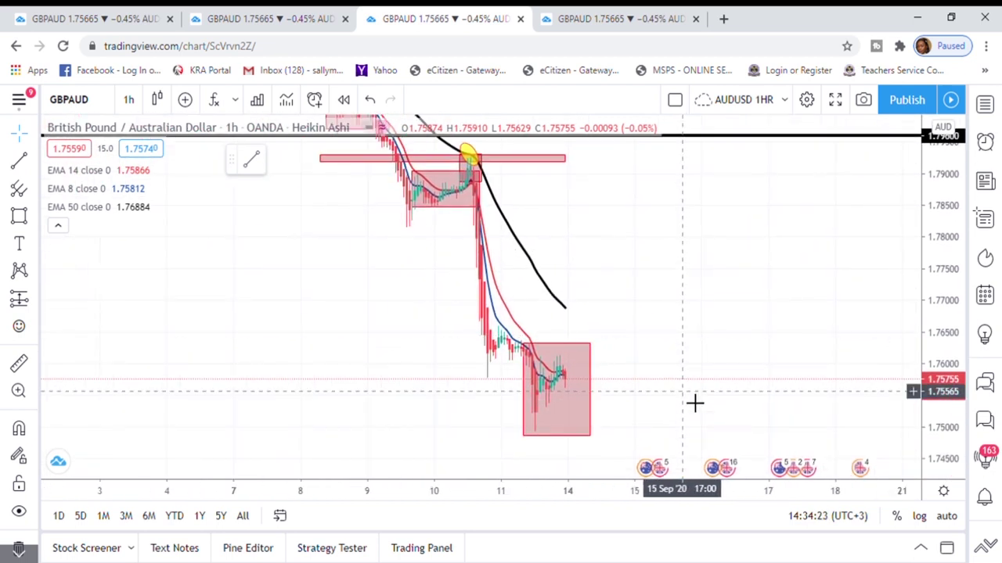
{"action": "scroll", "coordinate": [708, 415], "scroll_direction": "up", "scroll_amount": 3}
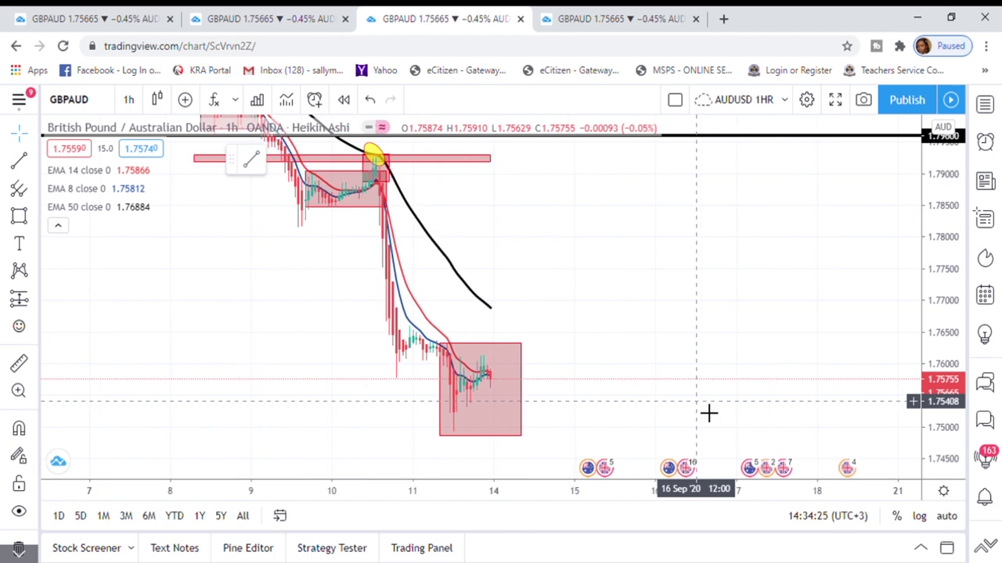
{"action": "left_click_drag", "start_coordinate": [491, 328], "coordinate": [666, 249]}
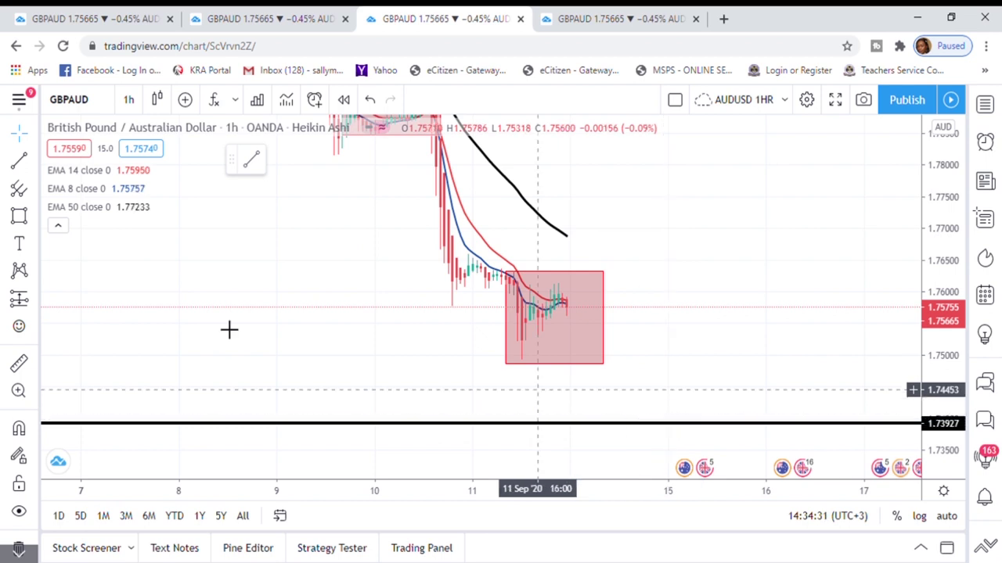
Add a callout reading "BRERAK 50 EMA" anchored near the end of the 50 EMA at about 1.76966, its label at about 1.77872
{"action": "left_click", "coordinate": [20, 162]}
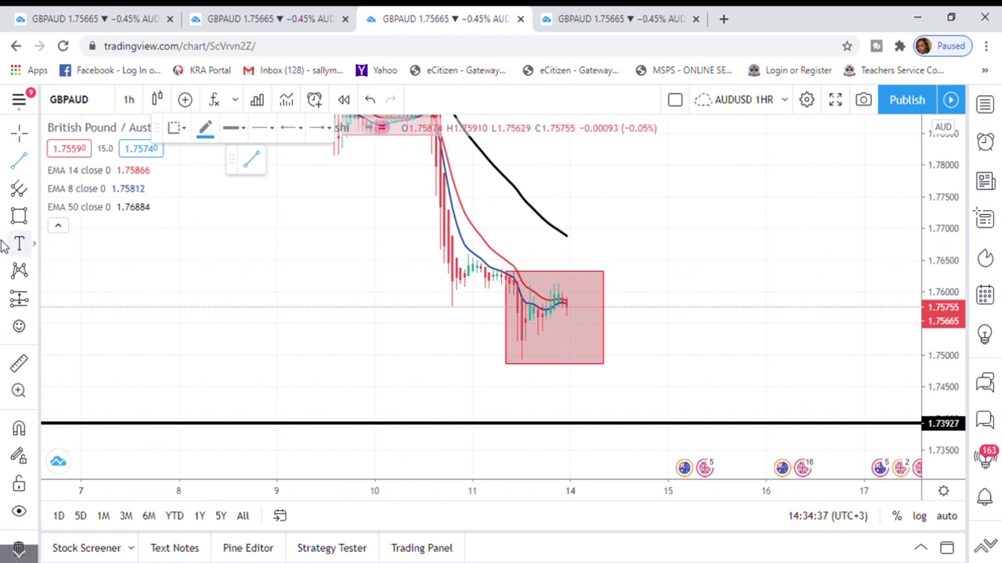
{"action": "left_click", "coordinate": [23, 162]}
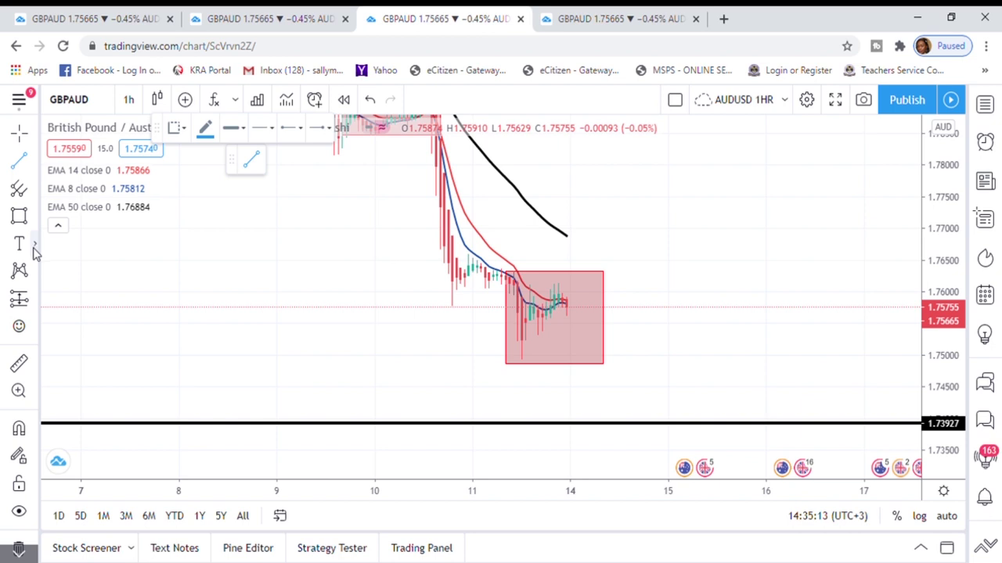
{"action": "left_click", "coordinate": [34, 246]}
{"action": "left_click", "coordinate": [101, 295]}
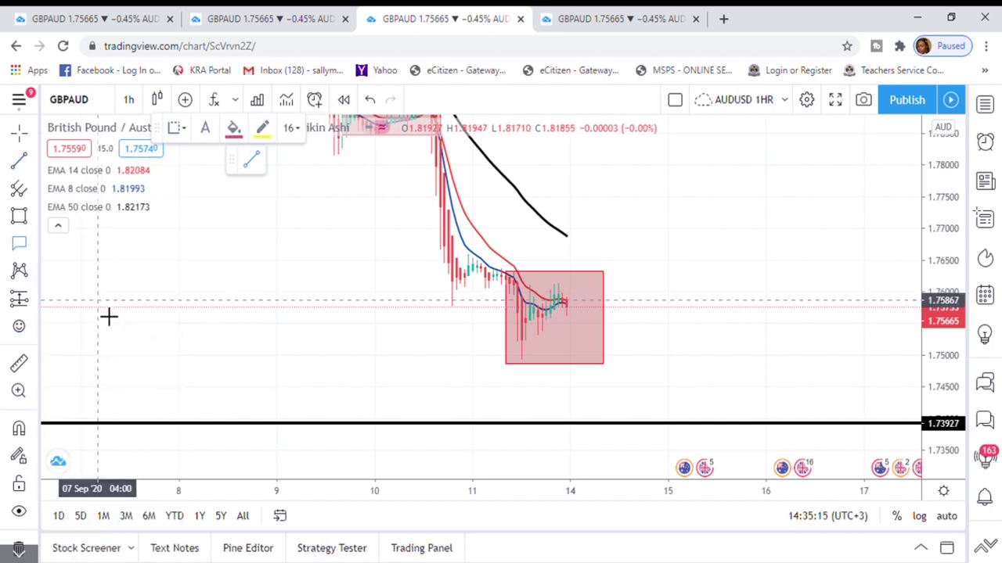
{"action": "left_click", "coordinate": [568, 236]}
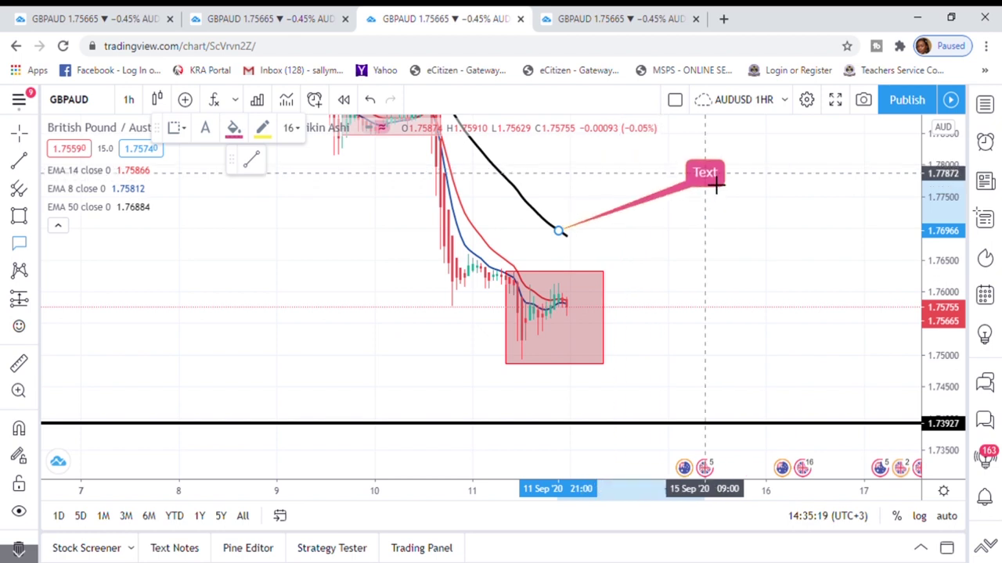
{"action": "left_click", "coordinate": [714, 186]}
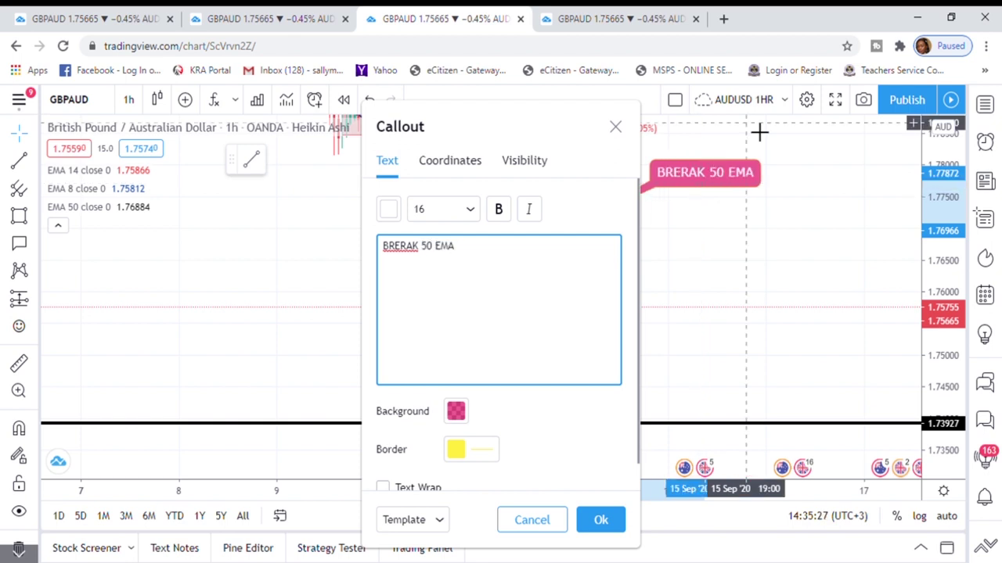
{"action": "left_click", "coordinate": [597, 530]}
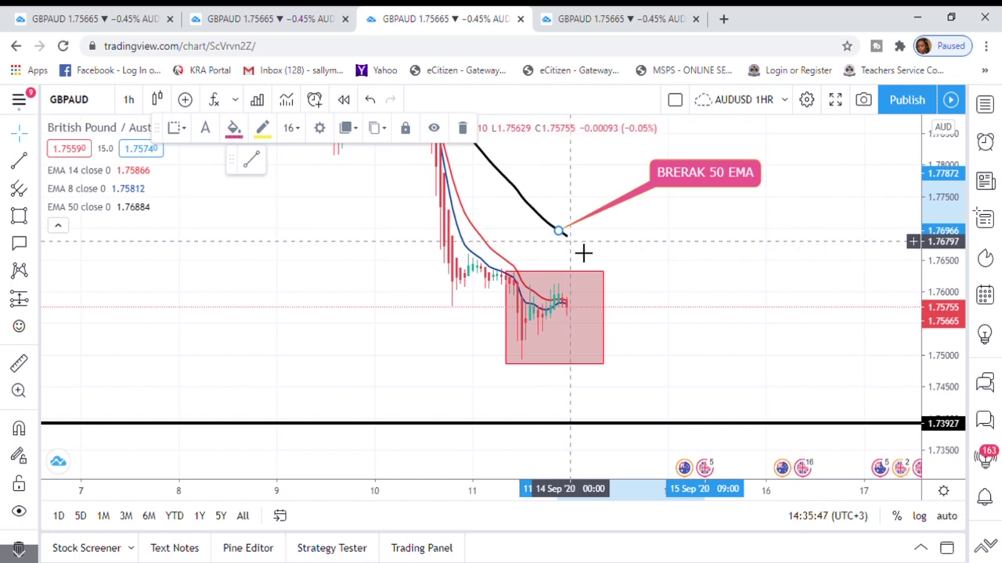
Examine how price reacted at the 50 EMA on 10 September and during the earlier decline from 4 to 9 September 2020
{"action": "left_click_drag", "start_coordinate": [642, 295], "coordinate": [839, 458]}
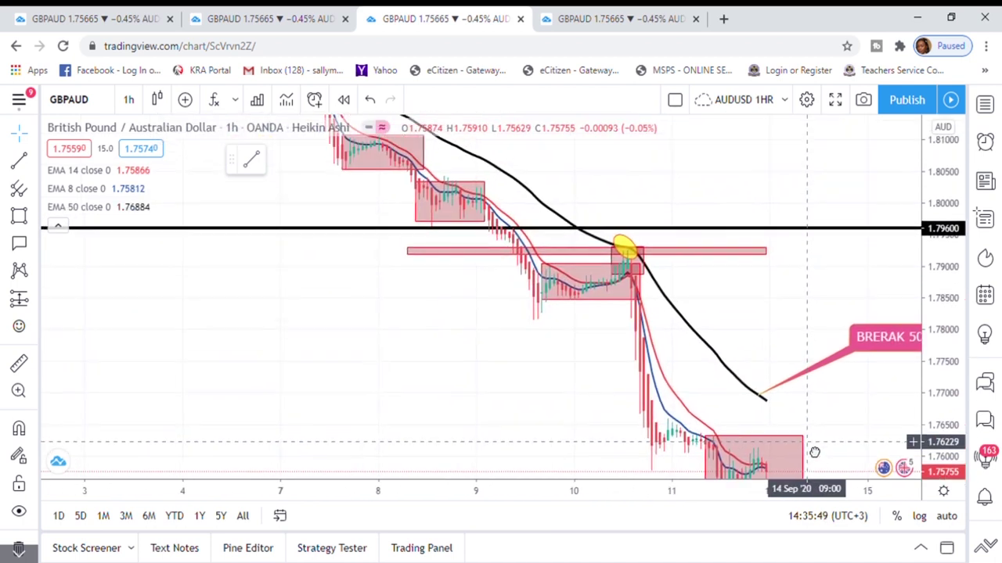
{"action": "scroll", "coordinate": [715, 195], "scroll_direction": "up", "scroll_amount": 5}
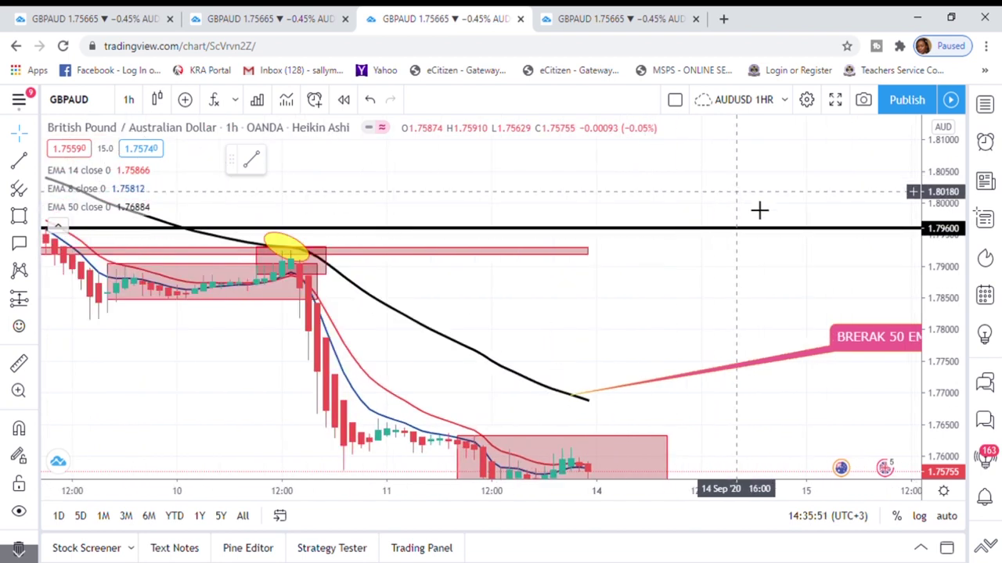
{"action": "left_click_drag", "start_coordinate": [943, 270], "coordinate": [772, 168]}
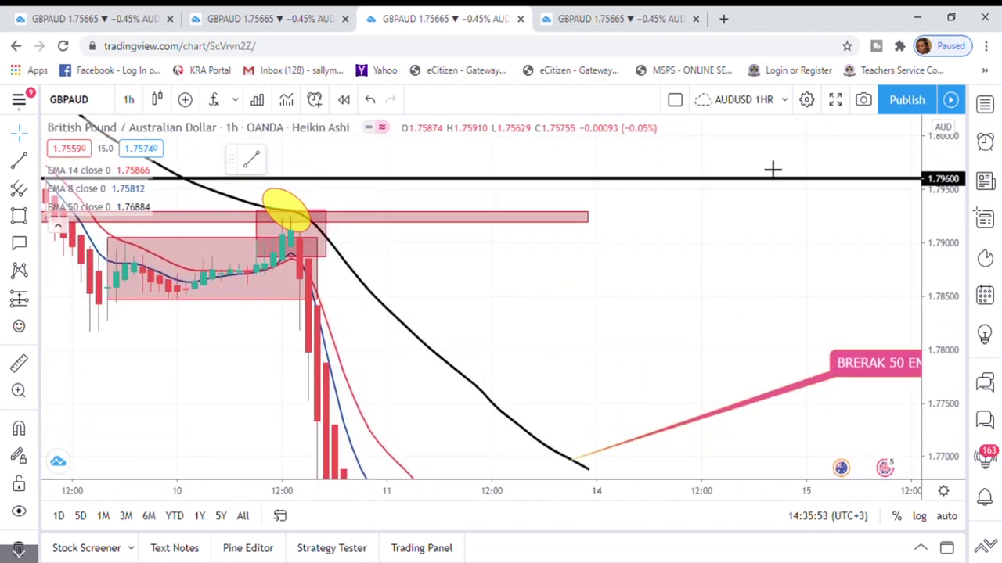
{"action": "left_click_drag", "start_coordinate": [551, 284], "coordinate": [783, 321]}
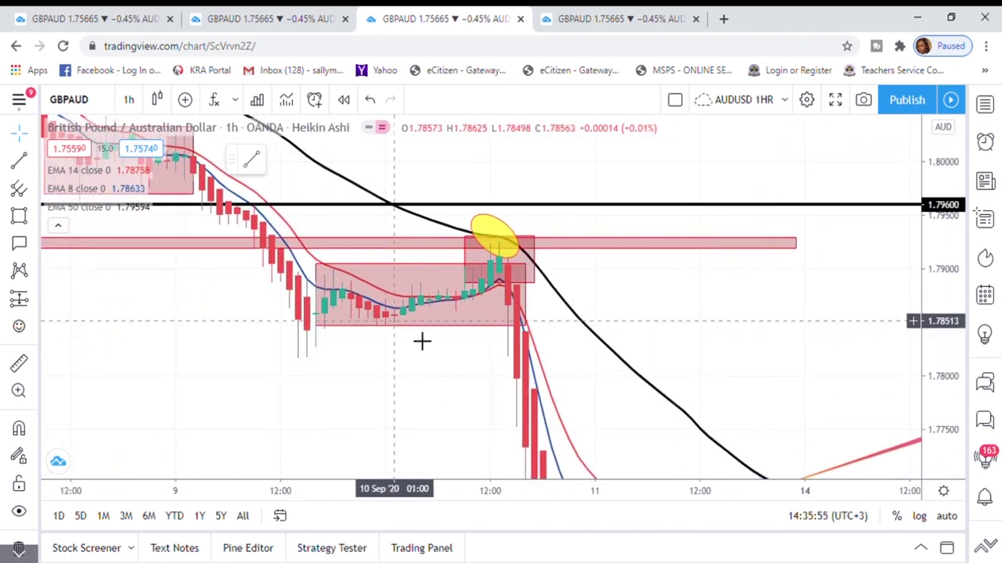
{"action": "left_click", "coordinate": [499, 246]}
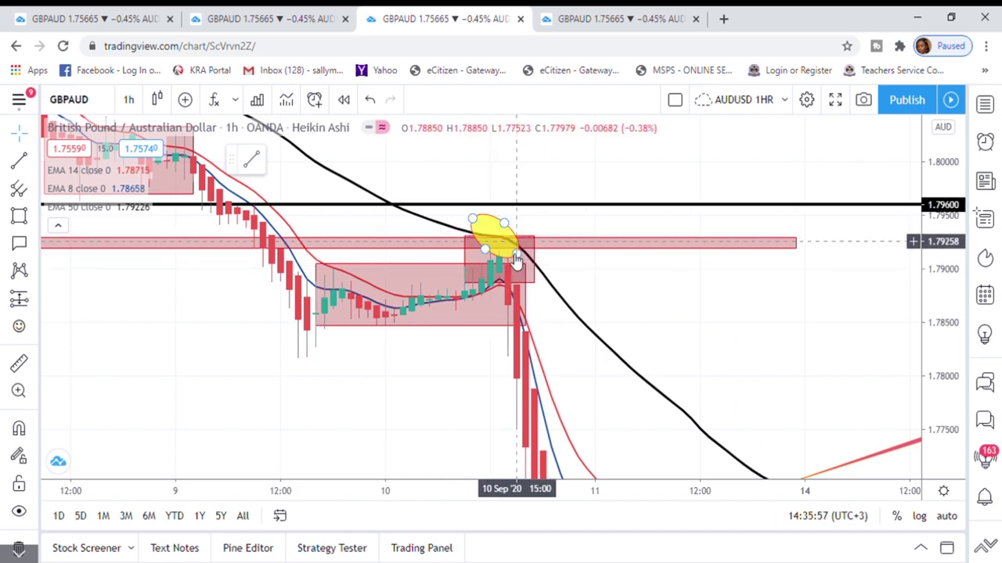
{"action": "left_click", "coordinate": [546, 403]}
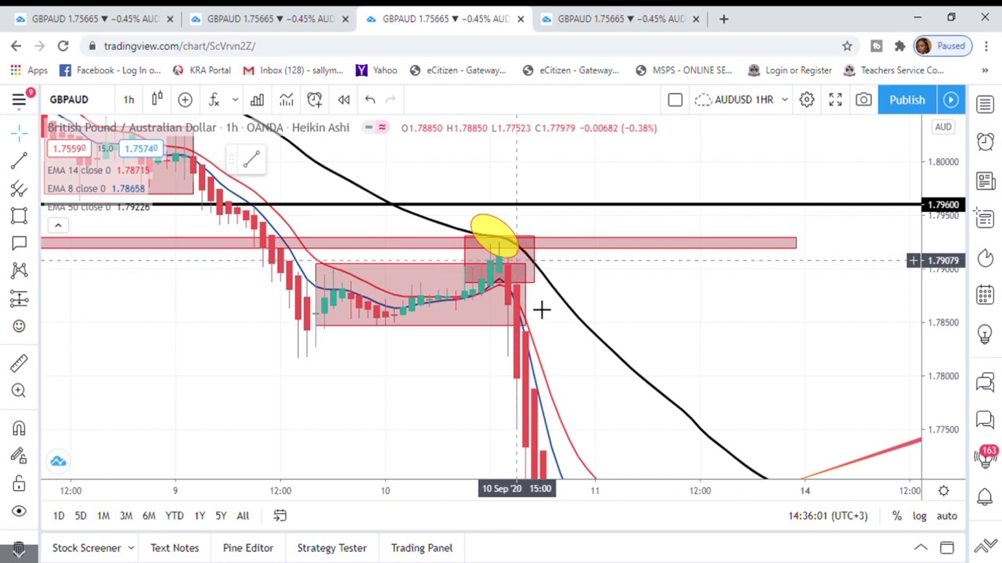
{"action": "left_click_drag", "start_coordinate": [568, 257], "coordinate": [806, 418]}
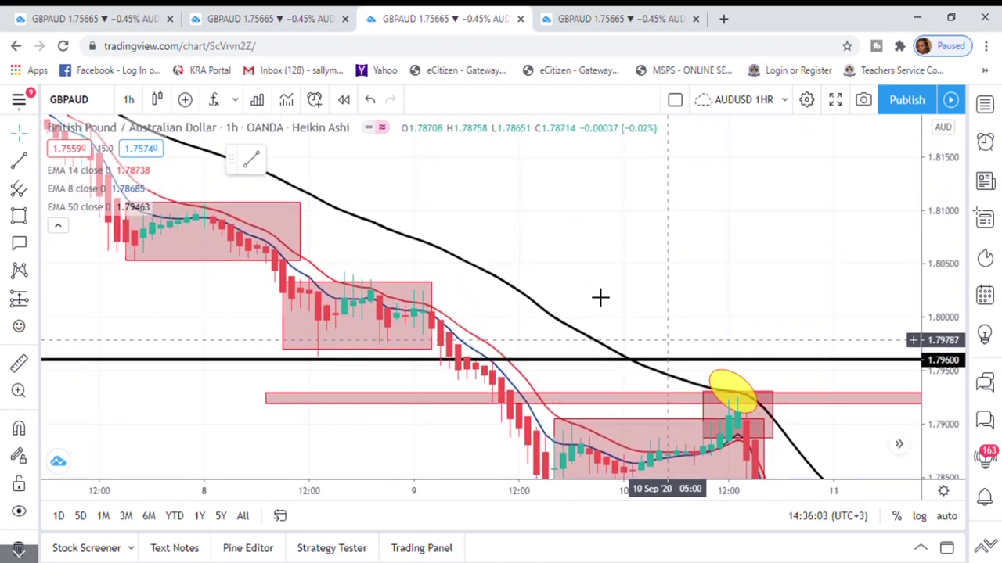
{"action": "left_click_drag", "start_coordinate": [407, 195], "coordinate": [722, 342]}
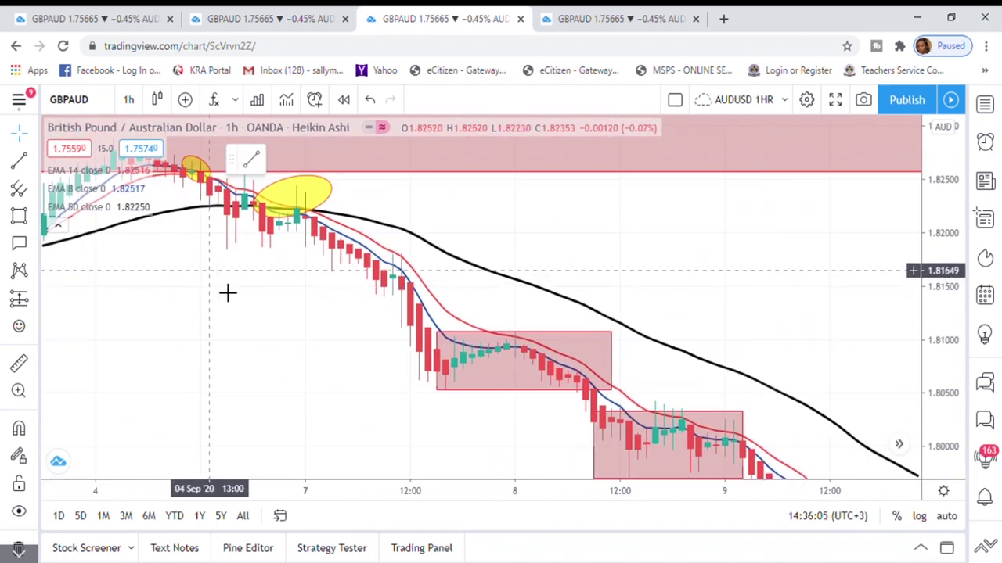
{"action": "left_click_drag", "start_coordinate": [226, 293], "coordinate": [277, 347]}
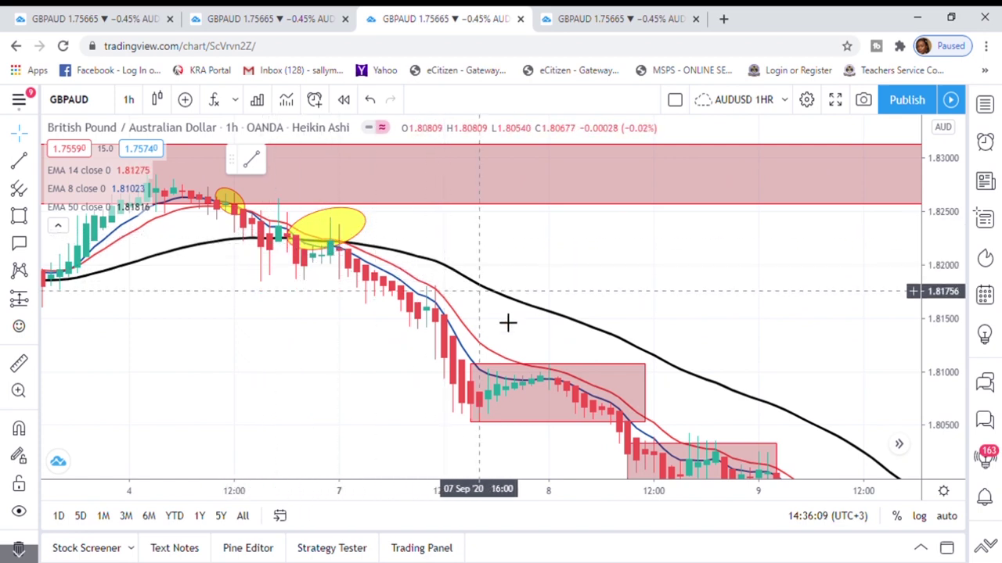
{"action": "left_click_drag", "start_coordinate": [516, 324], "coordinate": [472, 227]}
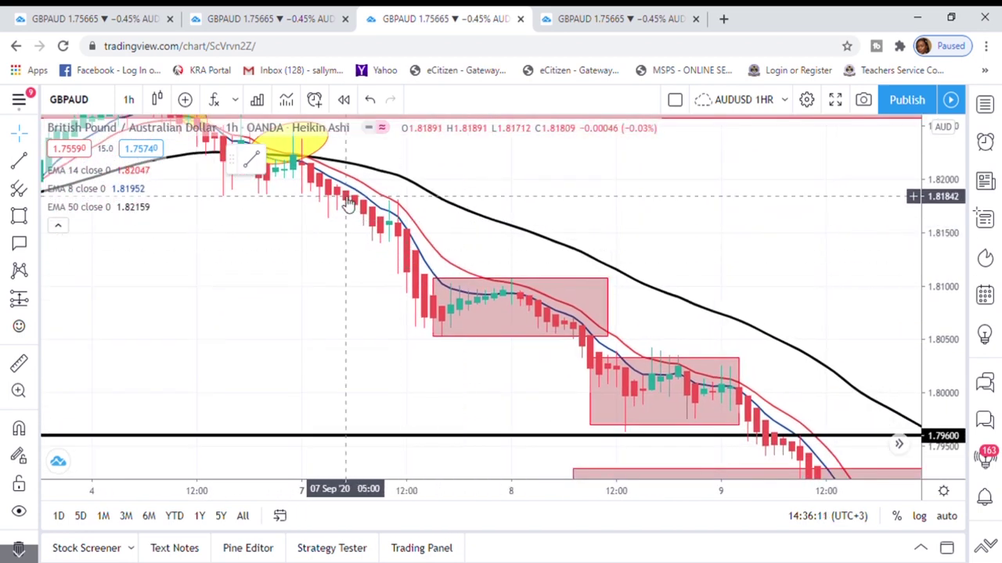
{"action": "left_click", "coordinate": [485, 280]}
{"action": "scroll", "coordinate": [487, 285], "scroll_direction": "down", "scroll_amount": 2}
{"action": "scroll", "coordinate": [487, 285], "scroll_direction": "down", "scroll_amount": 1}
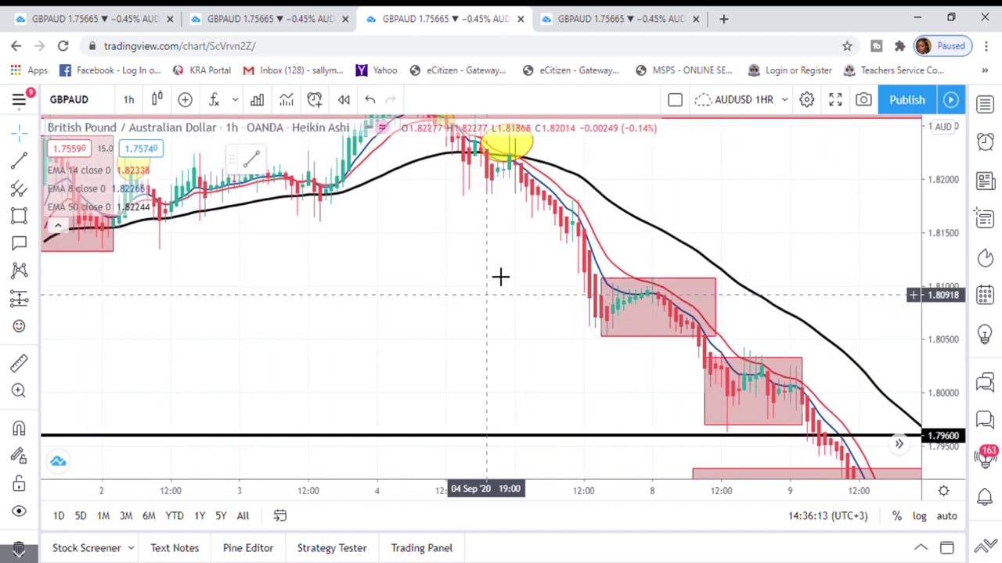
Return to the latest consolidation rectangle and switch the chart to the 15-minute time frame
{"action": "left_click_drag", "start_coordinate": [550, 304], "coordinate": [303, 112]}
{"action": "left_click_drag", "start_coordinate": [449, 364], "coordinate": [321, 142]}
{"action": "left_click_drag", "start_coordinate": [532, 376], "coordinate": [381, 256]}
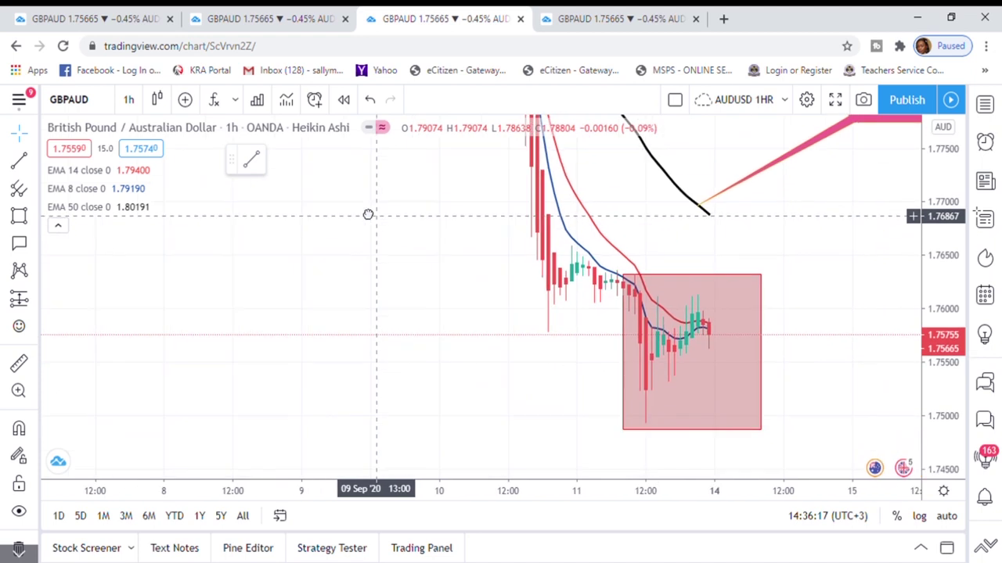
{"action": "left_click_drag", "start_coordinate": [742, 239], "coordinate": [603, 298]}
{"action": "left_click_drag", "start_coordinate": [733, 365], "coordinate": [704, 305]}
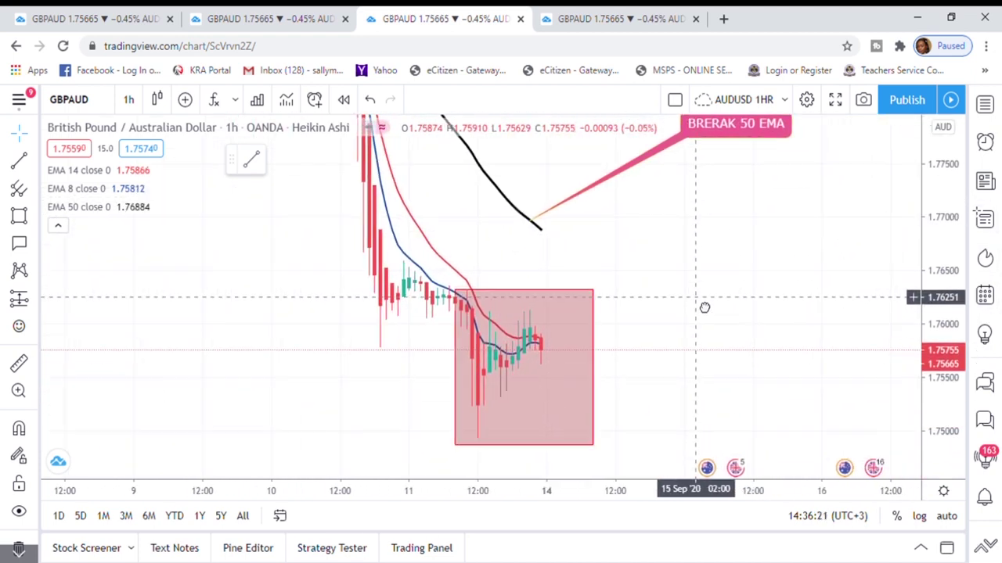
{"action": "left_click", "coordinate": [128, 99]}
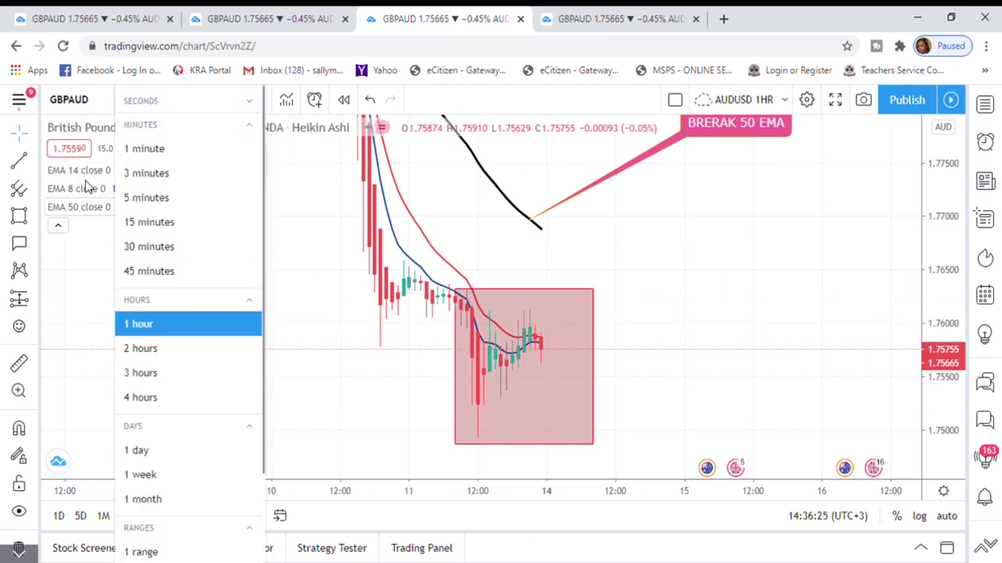
{"action": "left_click", "coordinate": [140, 223]}
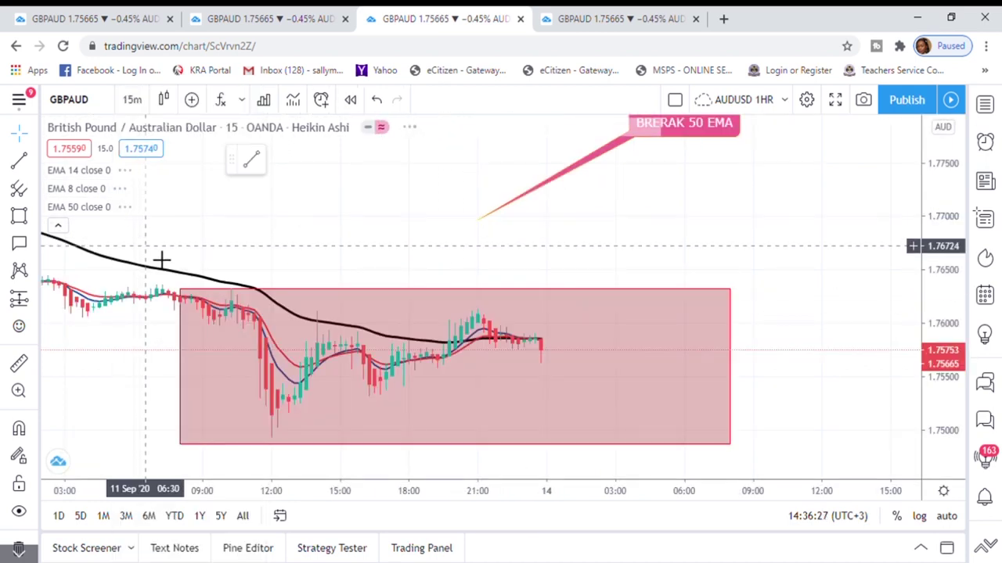
Draw a rising trend line under the lows in the latest consolidation rectangle, from about 1.75007 on 11 September to about 1.76215 on 14 September
{"action": "scroll", "coordinate": [584, 375], "scroll_direction": "down", "scroll_amount": 3}
{"action": "scroll", "coordinate": [587, 386], "scroll_direction": "down", "scroll_amount": 2}
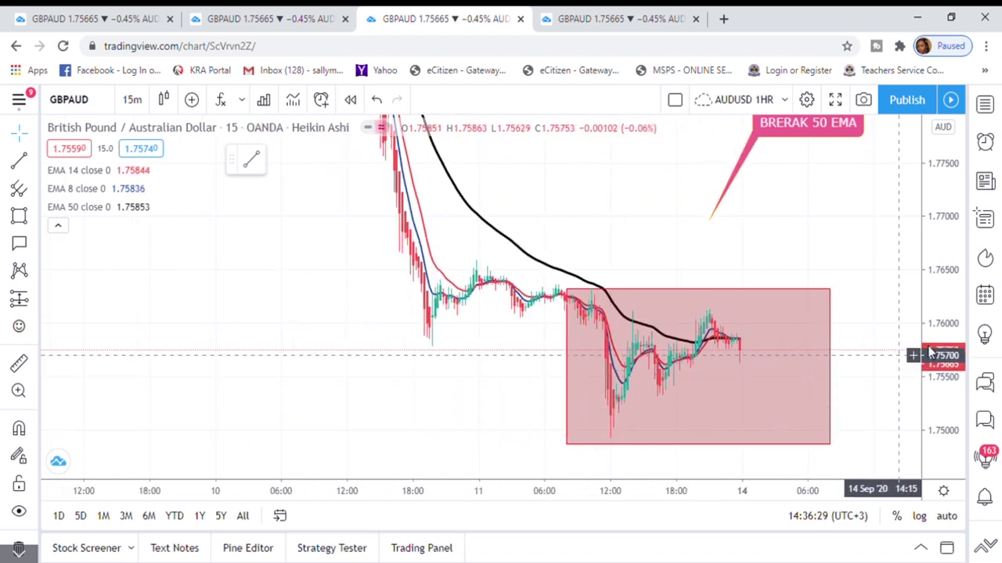
{"action": "left_click_drag", "start_coordinate": [859, 363], "coordinate": [791, 274]}
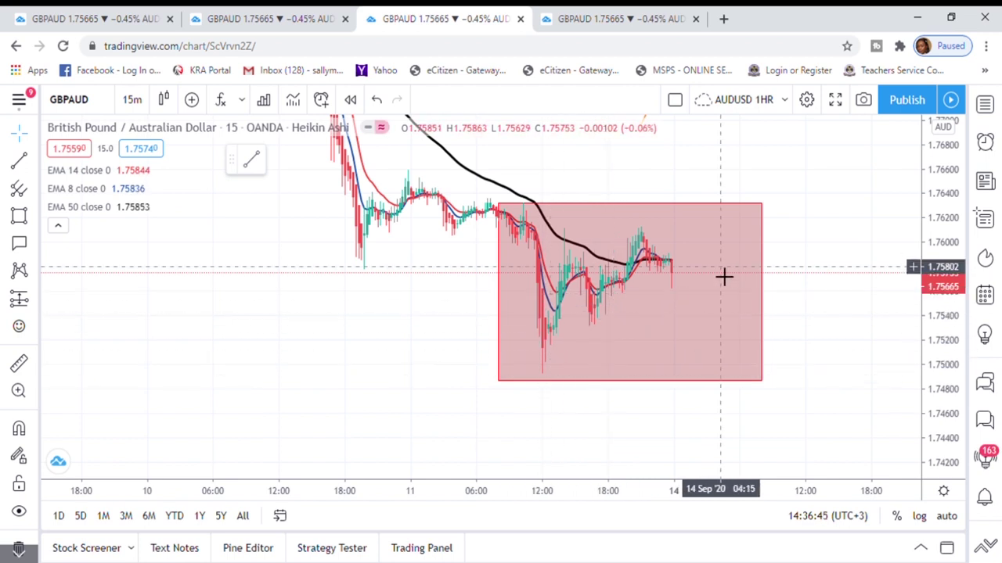
{"action": "left_click", "coordinate": [21, 162]}
{"action": "left_click", "coordinate": [547, 363]}
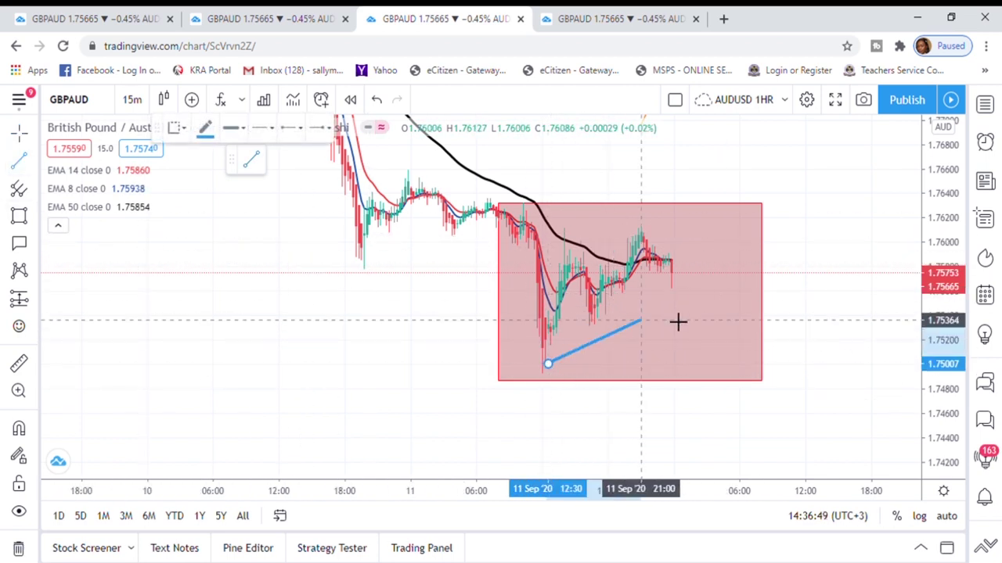
{"action": "left_click", "coordinate": [770, 226]}
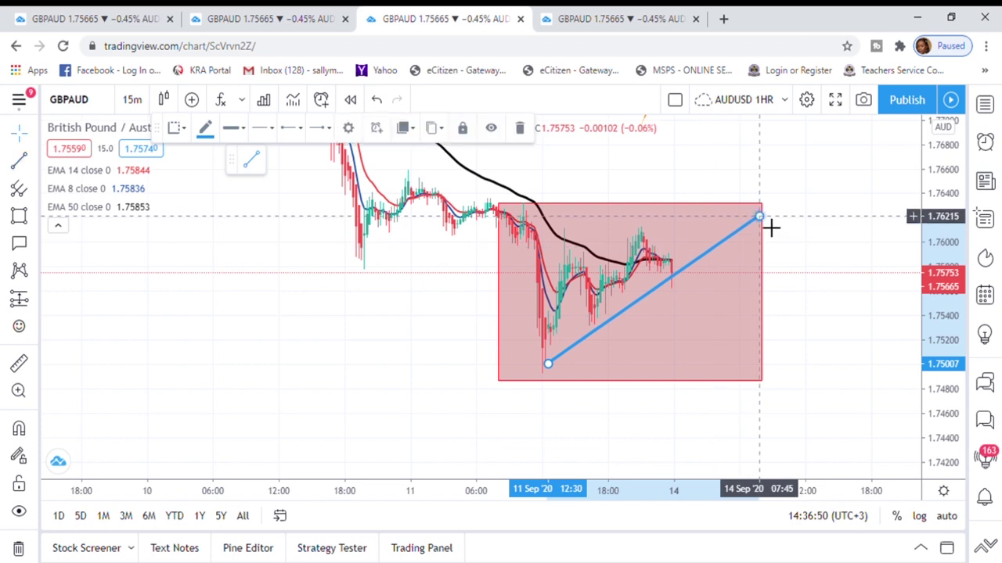
Draw an upper trend line over the consolidation highs from about 1.76109 on 11 September to about 1.76253, meeting the rising line's end
{"action": "left_click", "coordinate": [18, 163]}
{"action": "left_click", "coordinate": [561, 230]}
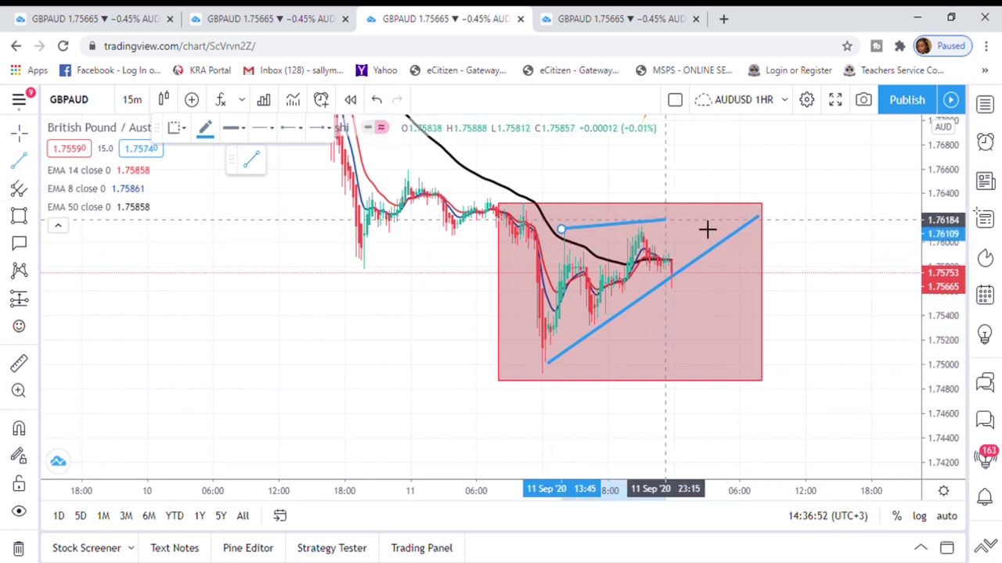
{"action": "left_click", "coordinate": [759, 214]}
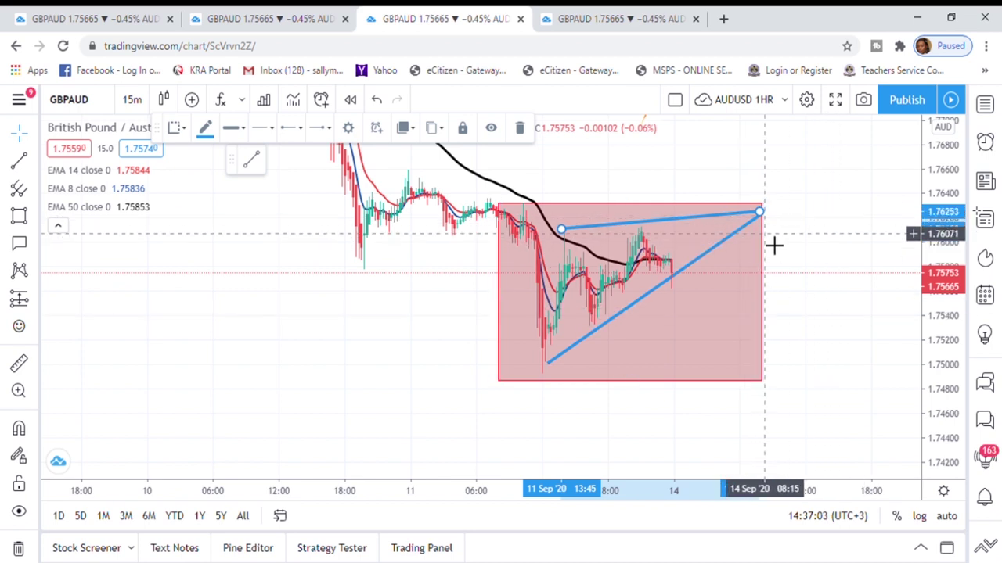
Examine the 15-minute decline from 7 to 11 September 2020, comparing the earlier consolidation rectangles and the 50 EMA with the new wedge
{"action": "left_click_drag", "start_coordinate": [836, 209], "coordinate": [691, 290]}
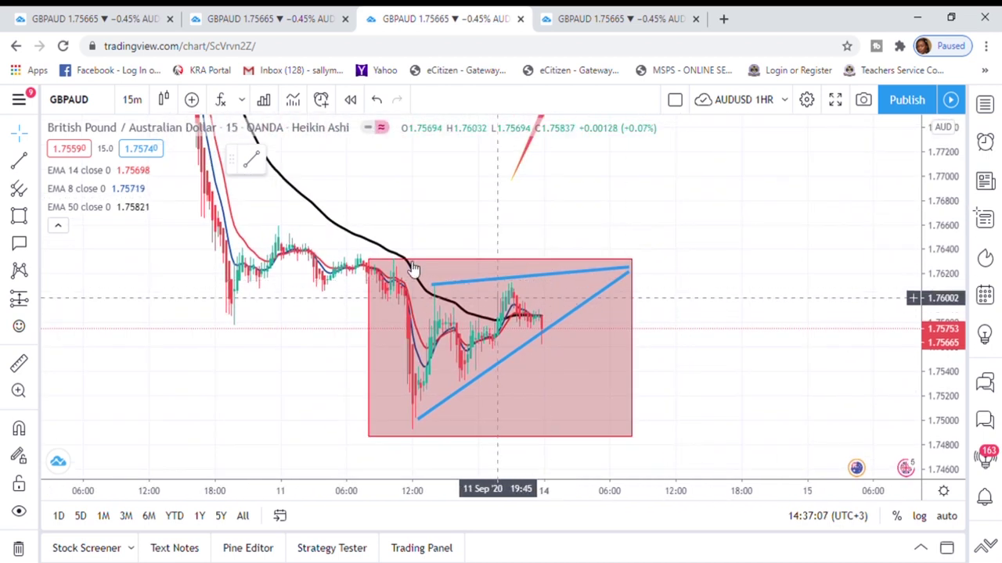
{"action": "left_click_drag", "start_coordinate": [461, 234], "coordinate": [644, 262]}
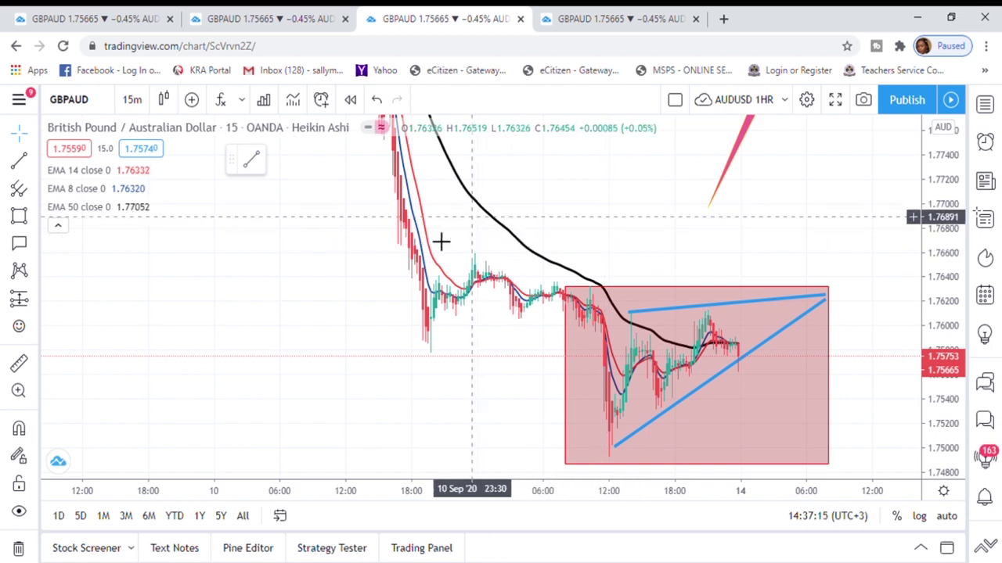
{"action": "left_click_drag", "start_coordinate": [483, 262], "coordinate": [592, 438]}
{"action": "left_click_drag", "start_coordinate": [967, 199], "coordinate": [965, 338]}
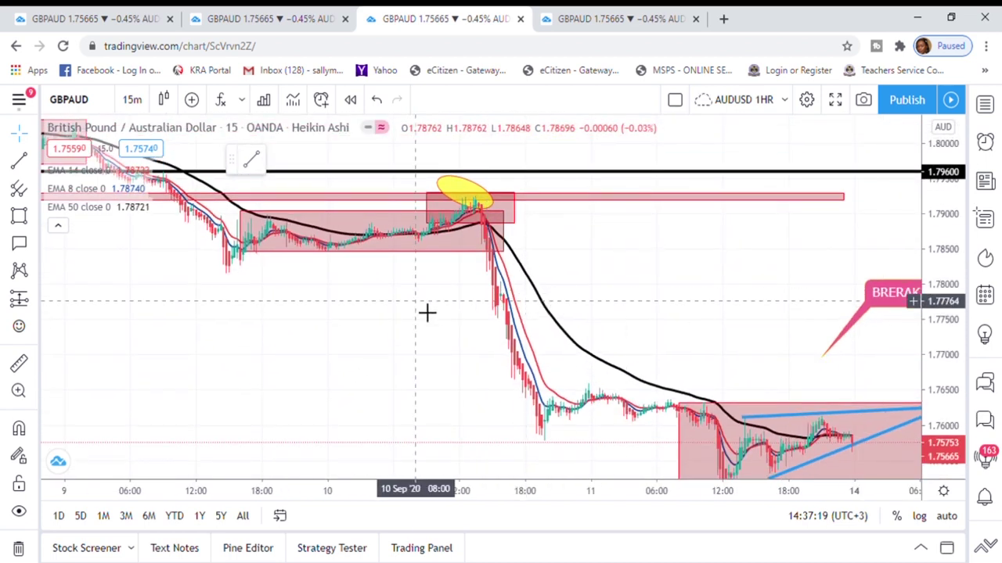
{"action": "scroll", "coordinate": [480, 340], "scroll_direction": "down", "scroll_amount": 2}
{"action": "left_click_drag", "start_coordinate": [654, 443], "coordinate": [757, 466]}
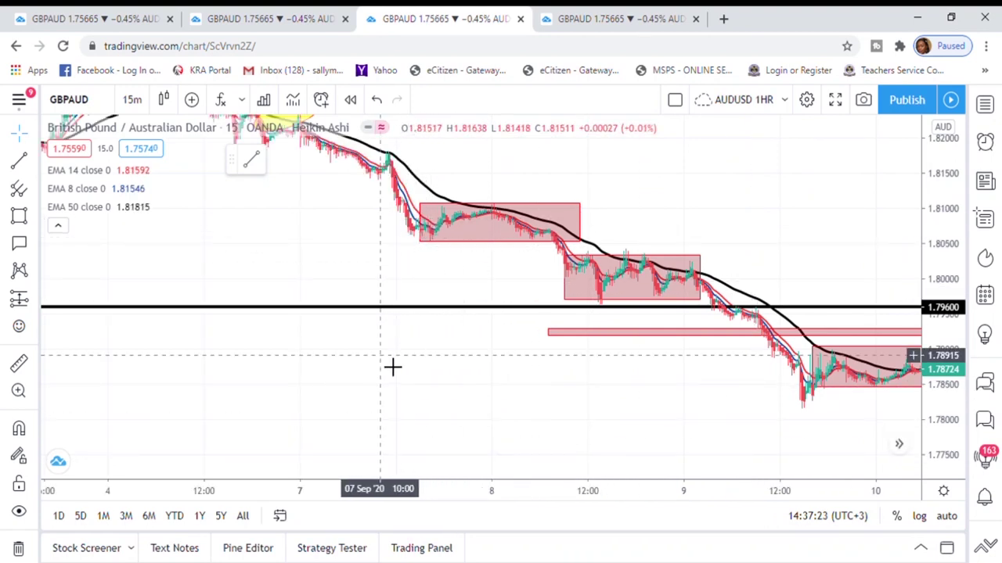
Switch the chart to the 1-hour time frame and examine price against the 50 EMA from late July to August 2020
{"action": "left_click", "coordinate": [131, 100]}
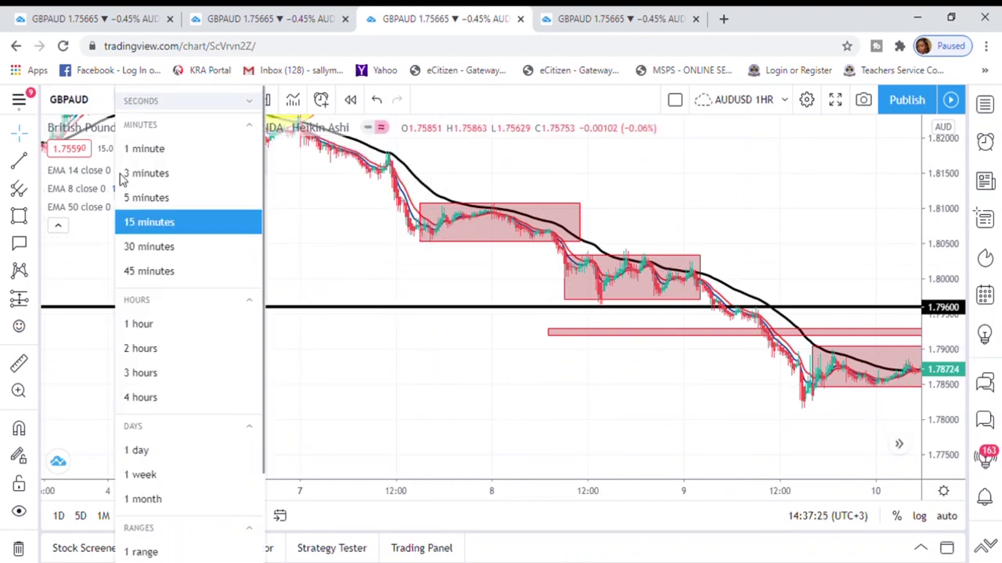
{"action": "left_click", "coordinate": [141, 335]}
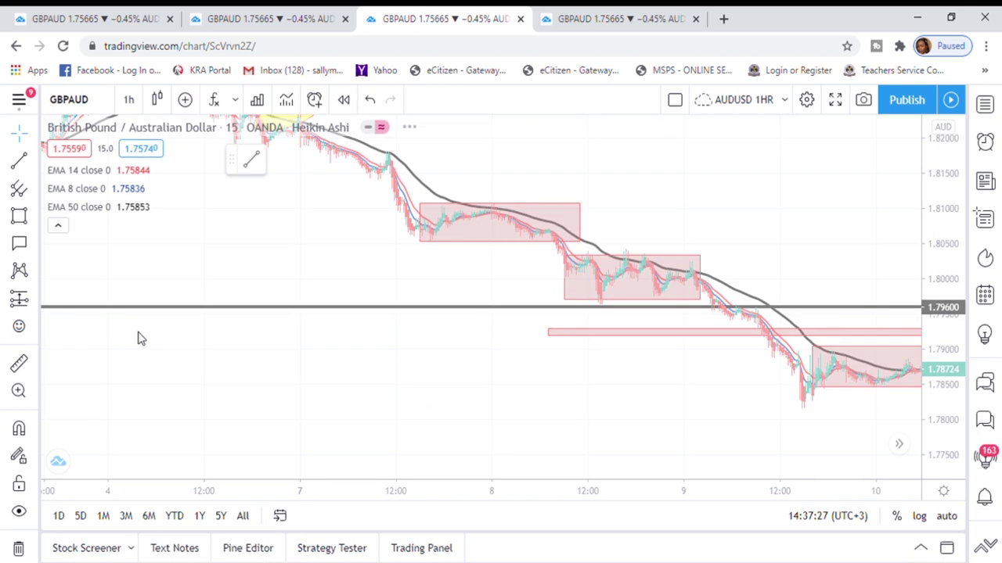
{"action": "left_click_drag", "start_coordinate": [640, 230], "coordinate": [624, 396]}
{"action": "scroll", "coordinate": [626, 393], "scroll_direction": "down", "scroll_amount": 4}
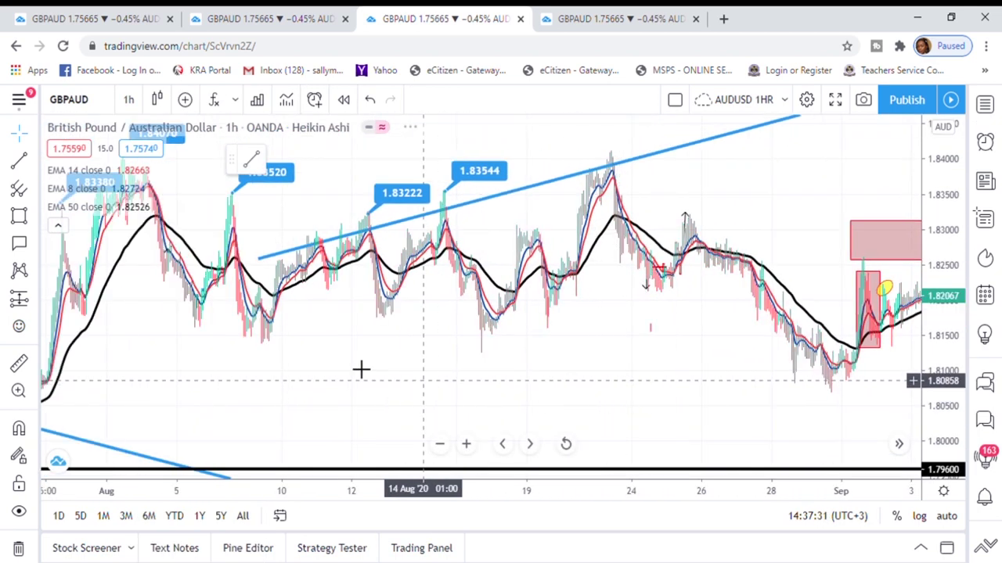
{"action": "left_click_drag", "start_coordinate": [269, 351], "coordinate": [477, 344]}
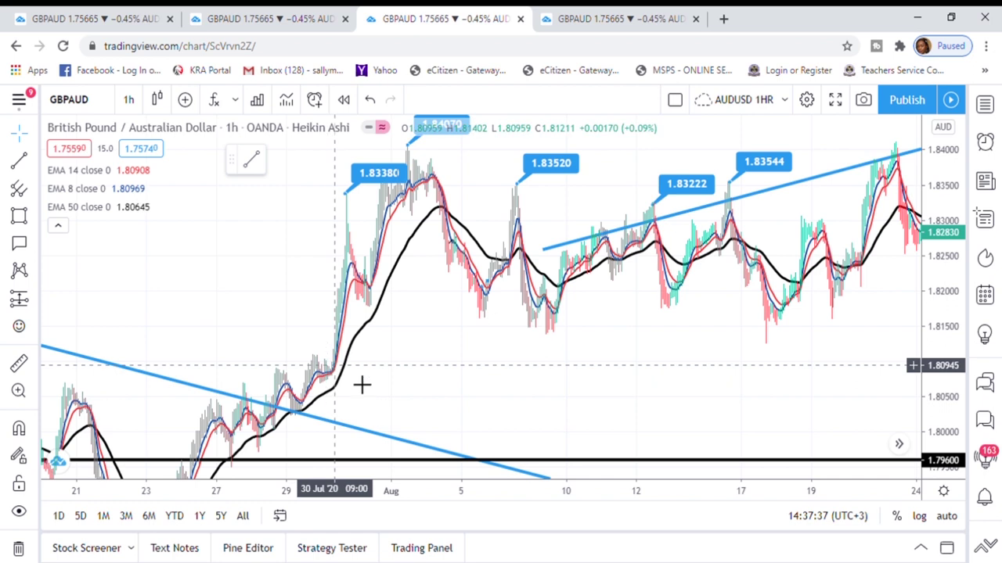
{"action": "left_click_drag", "start_coordinate": [430, 396], "coordinate": [529, 251]}
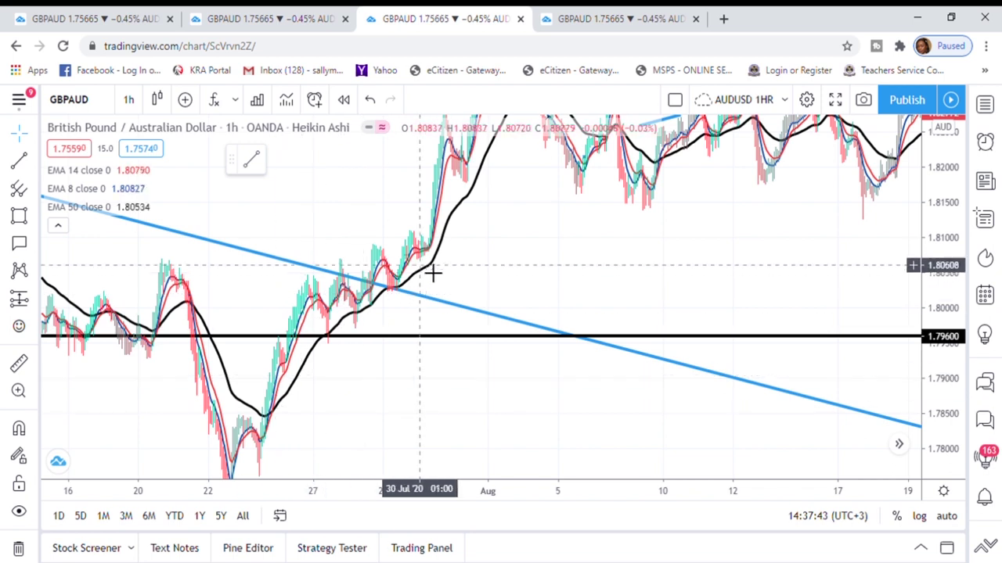
Examine the September decline on the 1-hour chart, from the ZONE rectangle to the 50 EMA callout, the new wedge and the 1.73927 line
{"action": "left_click_drag", "start_coordinate": [514, 281], "coordinate": [159, 360]}
{"action": "left_click_drag", "start_coordinate": [655, 380], "coordinate": [375, 336]}
{"action": "left_click_drag", "start_coordinate": [538, 356], "coordinate": [379, 307]}
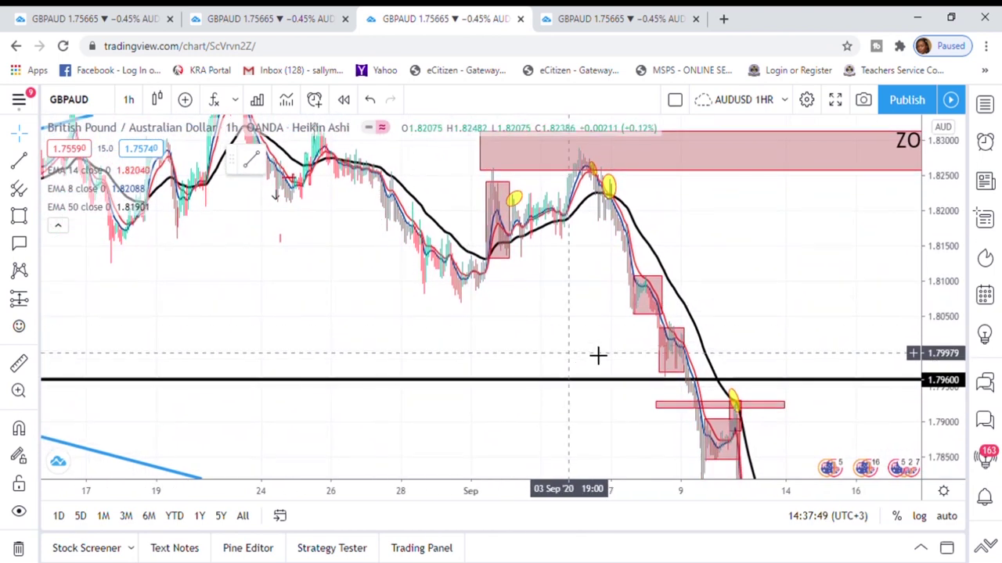
{"action": "left_click_drag", "start_coordinate": [789, 320], "coordinate": [771, 219]}
{"action": "left_click_drag", "start_coordinate": [935, 168], "coordinate": [932, 227]}
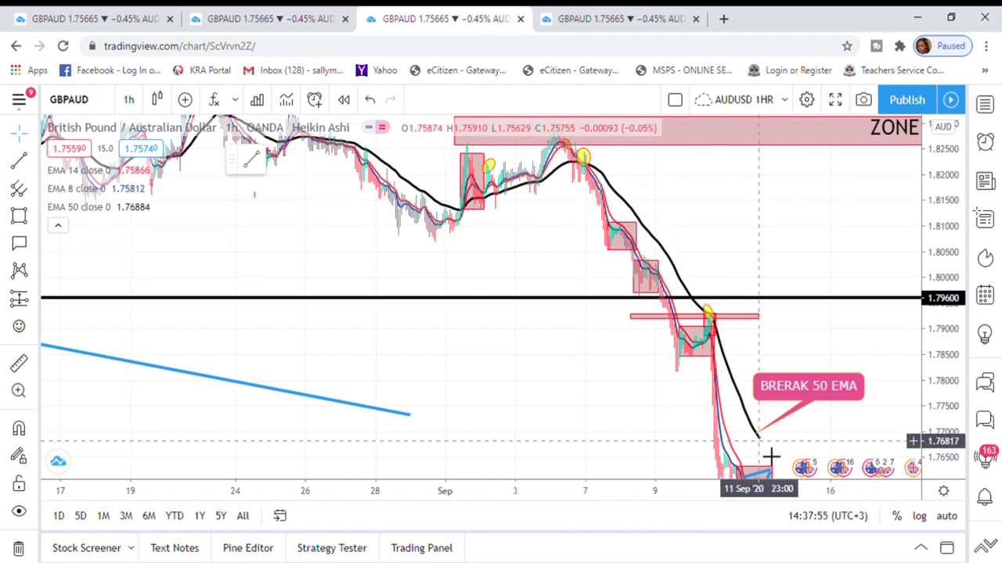
{"action": "left_click_drag", "start_coordinate": [812, 417], "coordinate": [790, 402]}
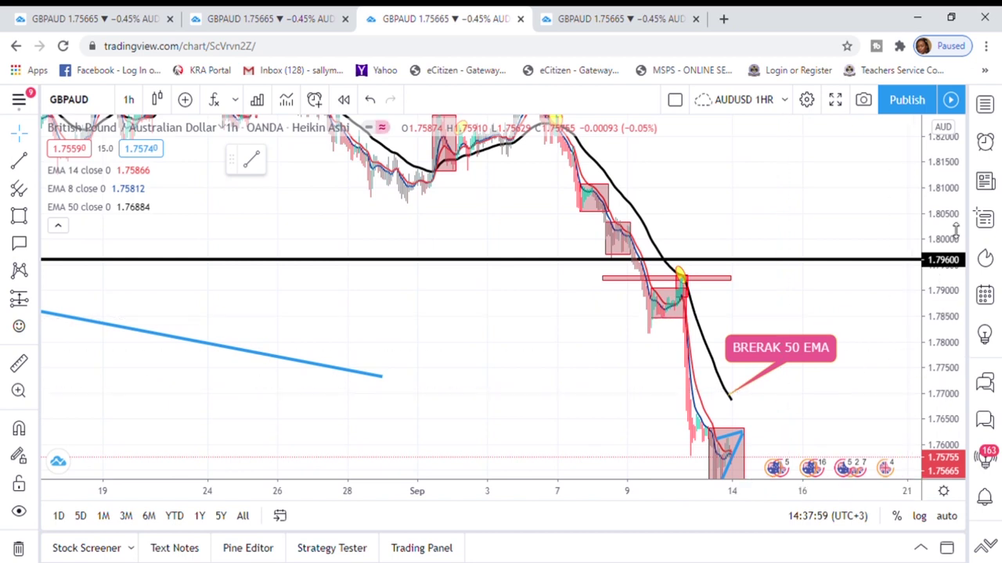
{"action": "left_click_drag", "start_coordinate": [957, 190], "coordinate": [959, 249]}
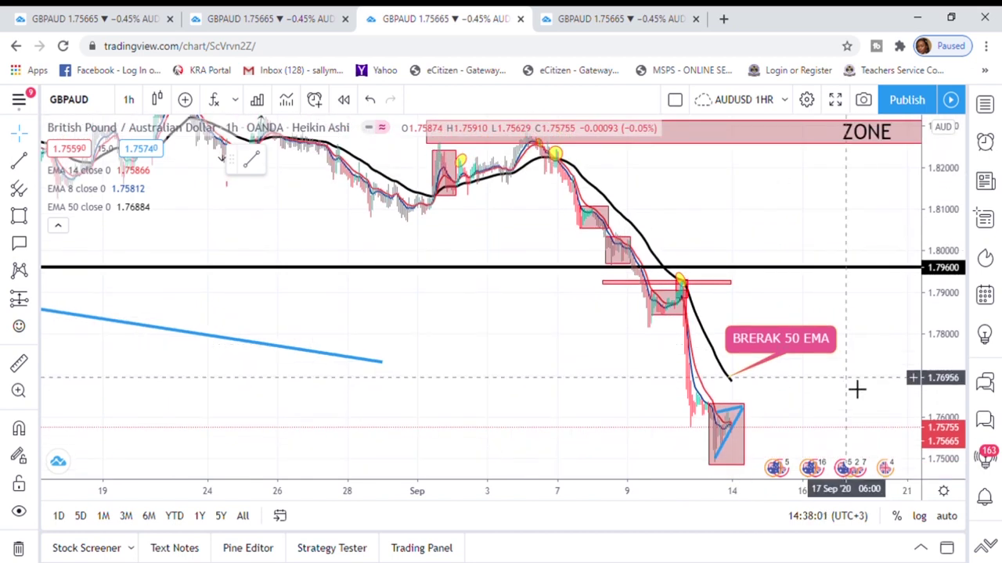
{"action": "left_click_drag", "start_coordinate": [783, 418], "coordinate": [731, 375]}
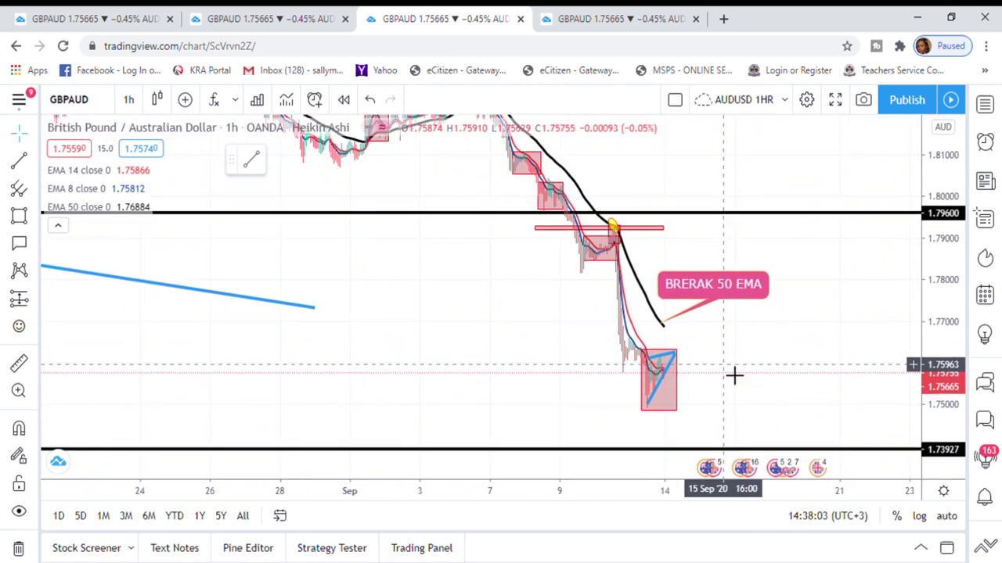